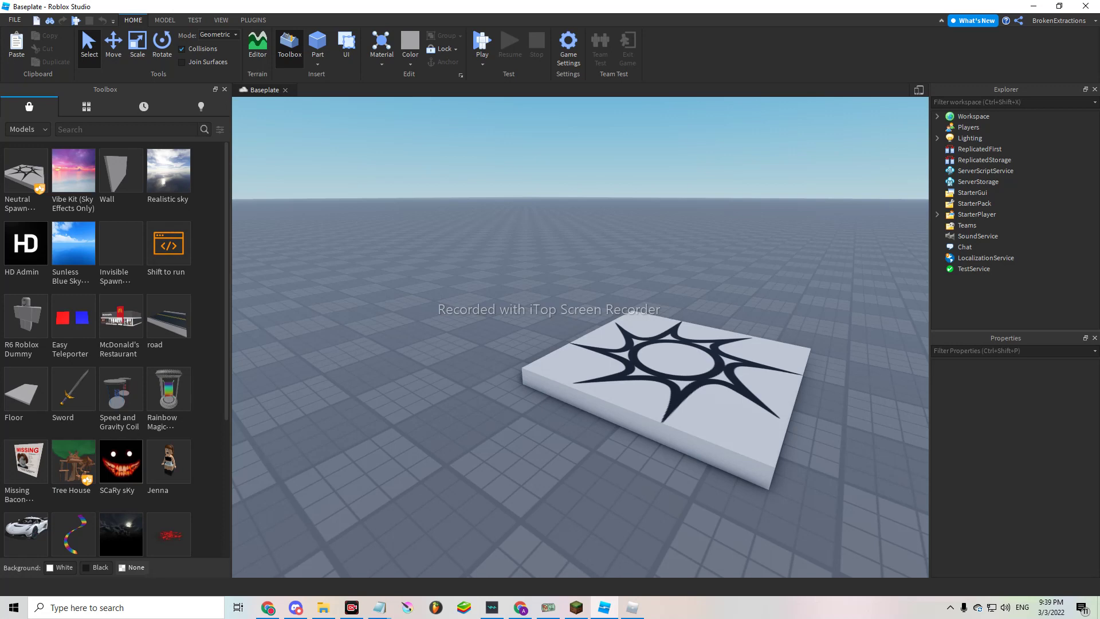
Move the spawn tile closer to the fountain, beside the Dummy.
{"action": "key", "text": "s"}
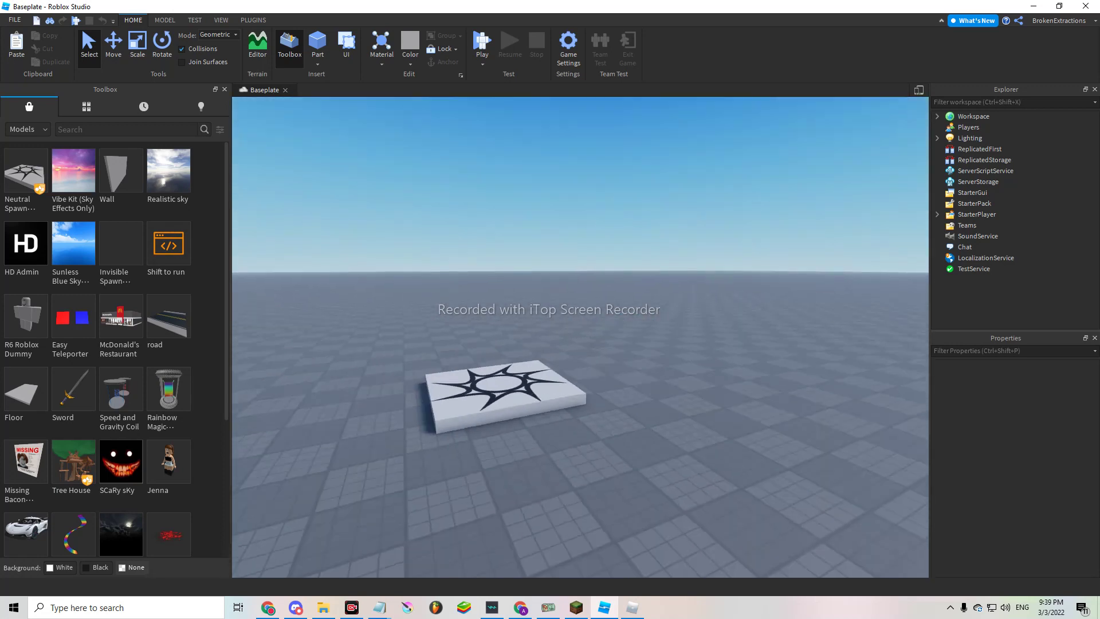
{"action": "scroll", "coordinate": [112, 344], "scroll_direction": "down", "scroll_amount": 3}
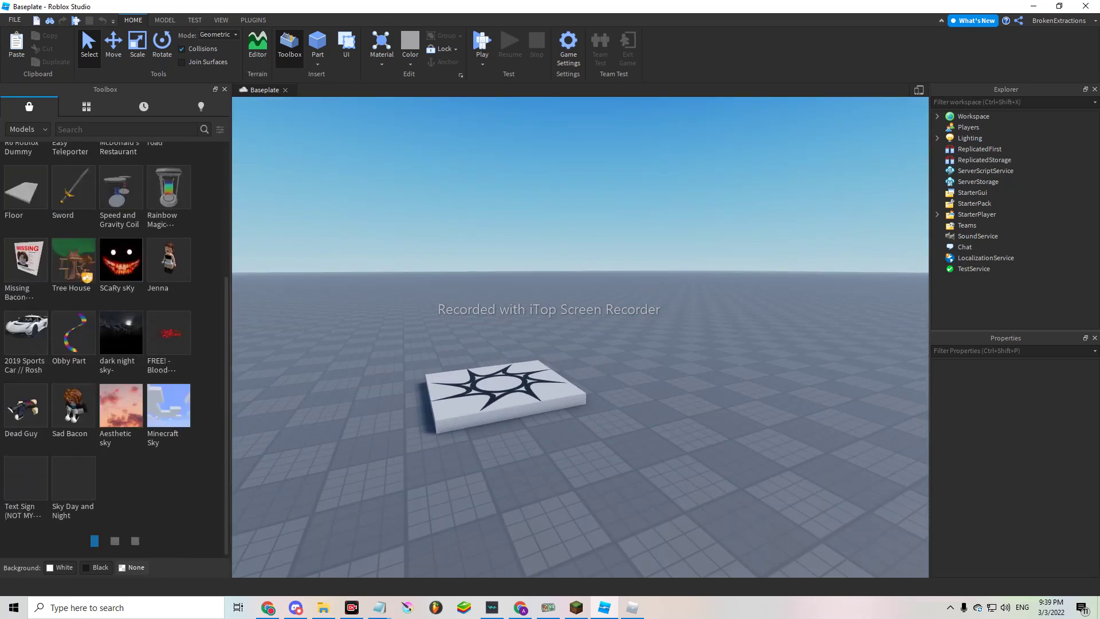
{"action": "scroll", "coordinate": [111, 345], "scroll_direction": "up", "scroll_amount": 2}
{"action": "scroll", "coordinate": [73, 551], "scroll_direction": "down", "scroll_amount": 2}
{"action": "scroll", "coordinate": [73, 551], "scroll_direction": "down", "scroll_amount": 1}
{"action": "scroll", "coordinate": [73, 551], "scroll_direction": "up", "scroll_amount": 3}
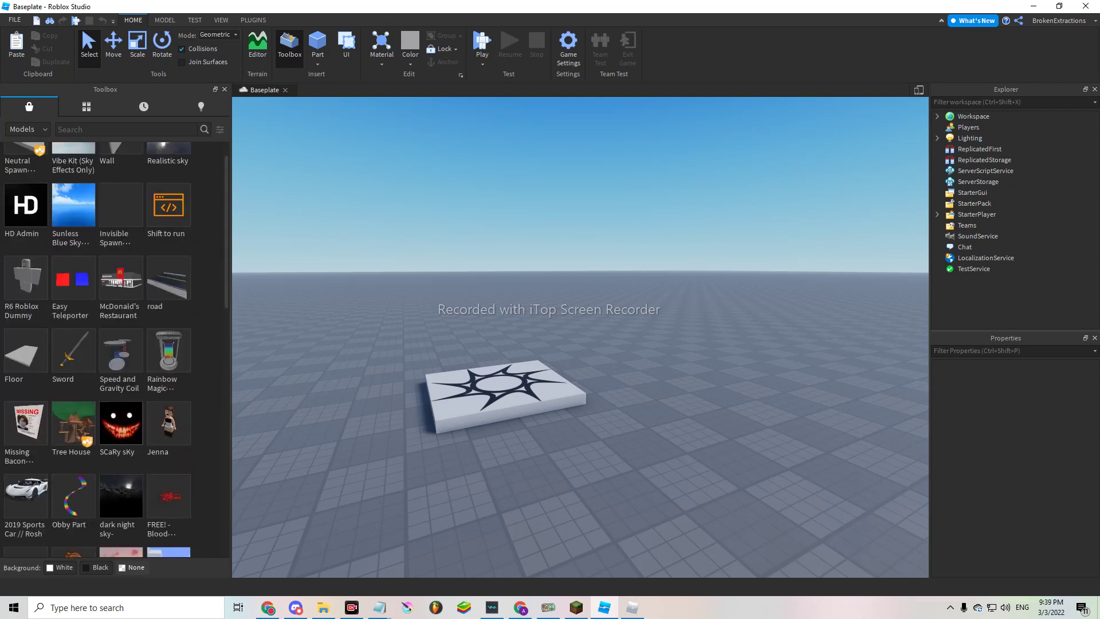
{"action": "scroll", "coordinate": [73, 550], "scroll_direction": "up", "scroll_amount": 1}
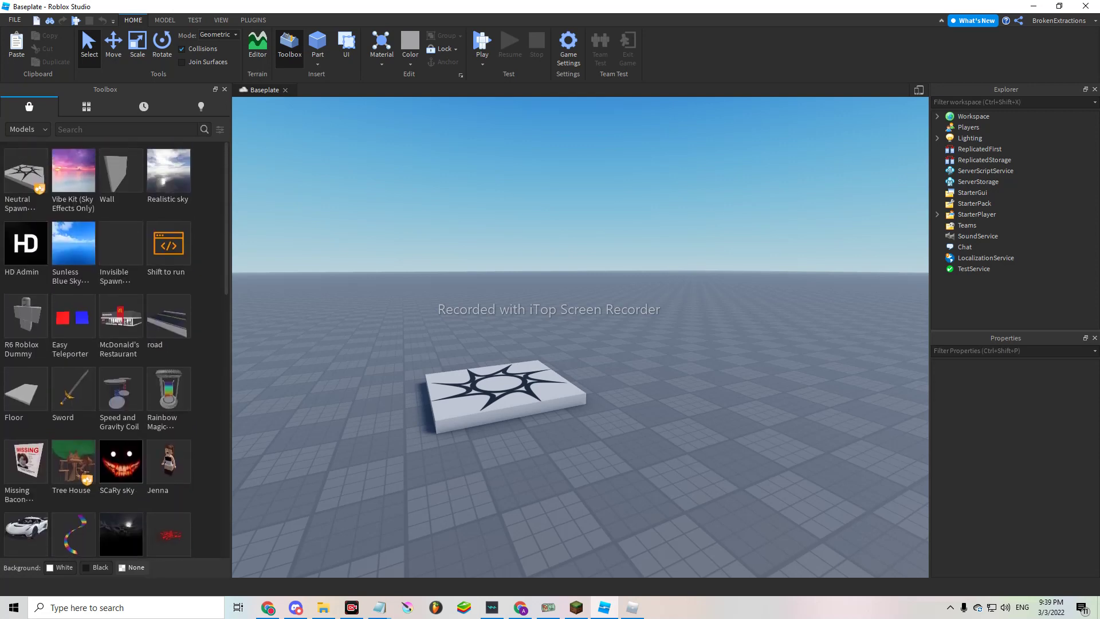
{"action": "right_click_drag", "start_coordinate": [506, 395], "coordinate": [578, 400]}
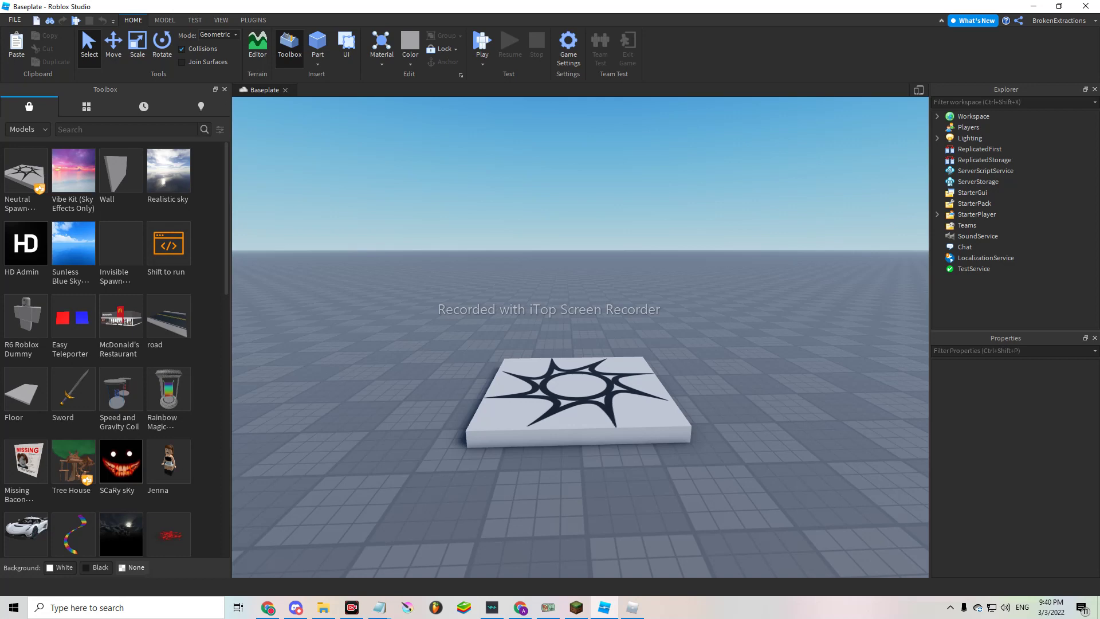
{"action": "scroll", "coordinate": [580, 404], "scroll_direction": "down", "scroll_amount": 3}
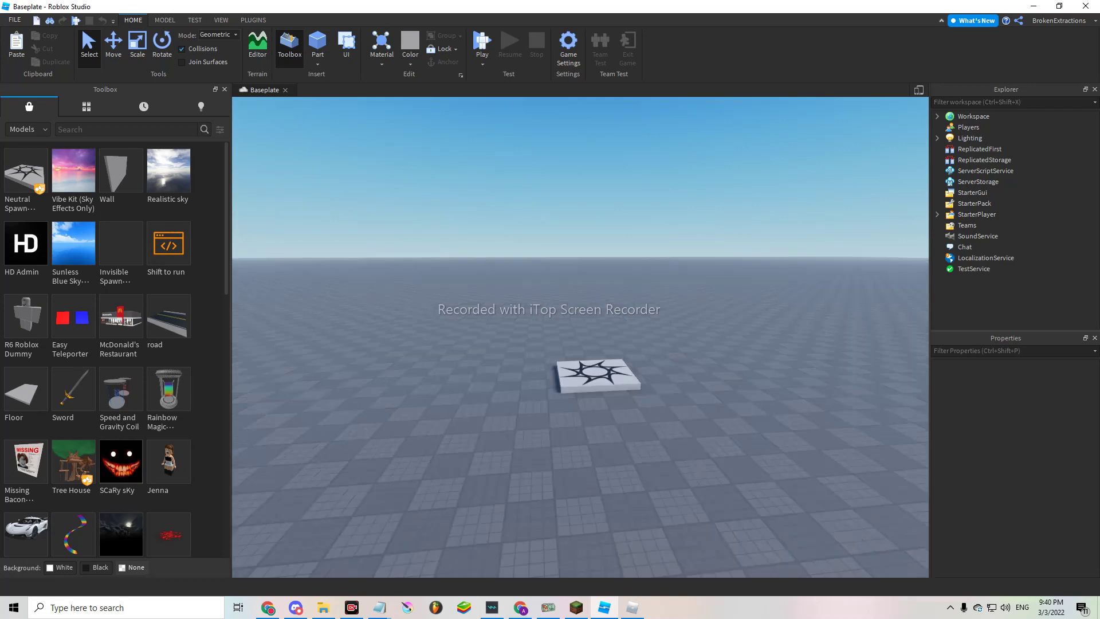
{"action": "right_click_drag", "start_coordinate": [585, 429], "coordinate": [584, 378]}
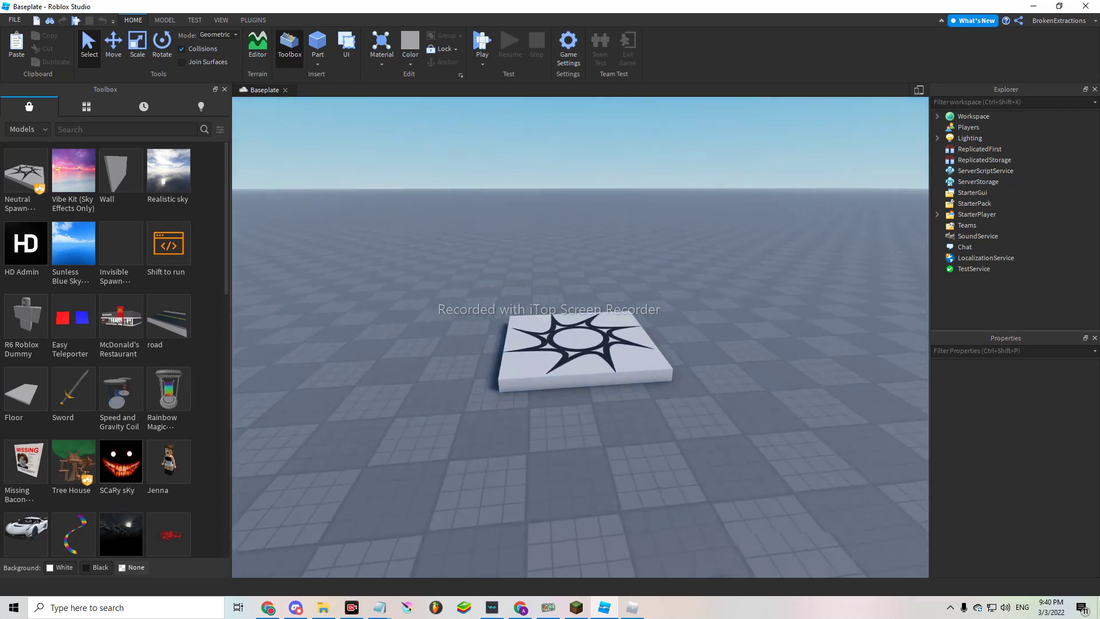
{"action": "scroll", "coordinate": [585, 369], "scroll_direction": "up", "scroll_amount": 2}
{"action": "scroll", "coordinate": [580, 361], "scroll_direction": "down", "scroll_amount": 5}
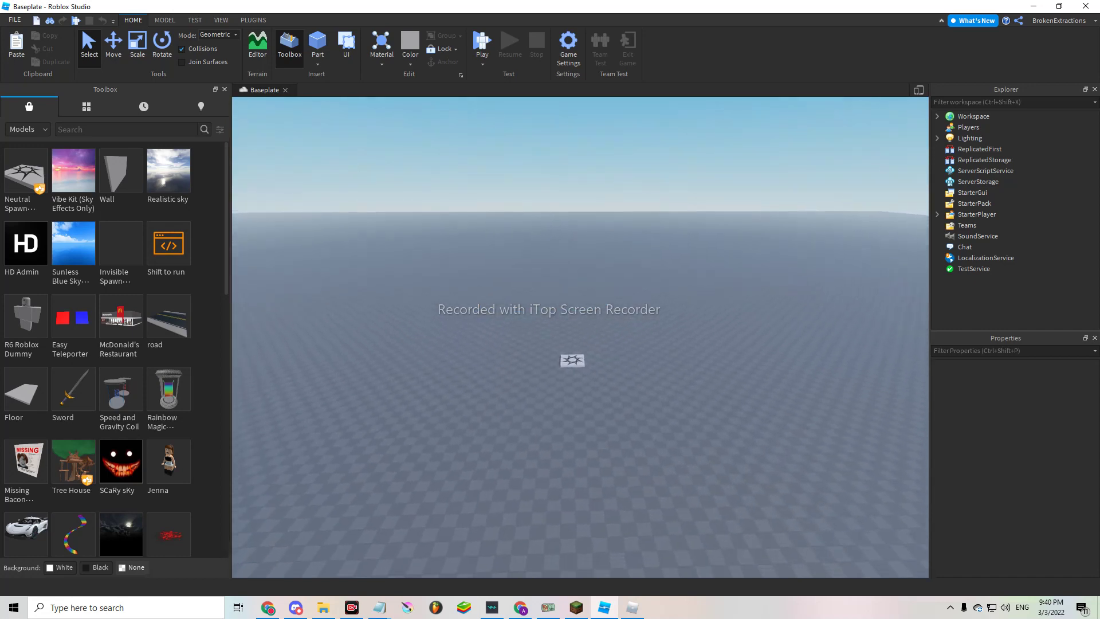
{"action": "scroll", "coordinate": [580, 361], "scroll_direction": "down", "scroll_amount": 2}
{"action": "scroll", "coordinate": [580, 370], "scroll_direction": "up", "scroll_amount": 2}
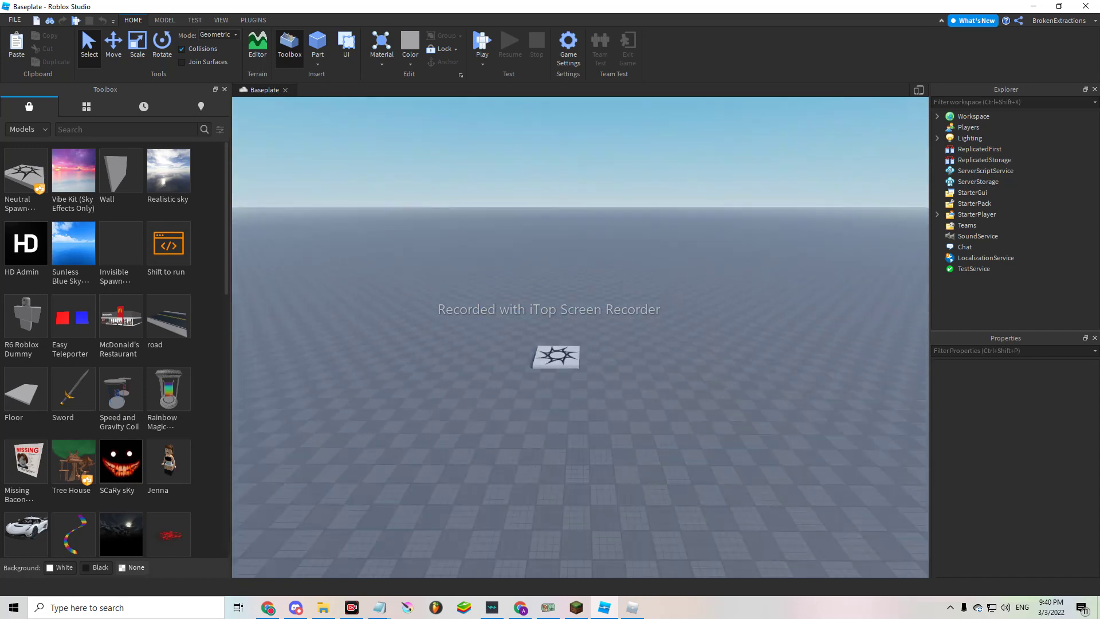
{"action": "right_click_drag", "start_coordinate": [580, 344], "coordinate": [581, 258]}
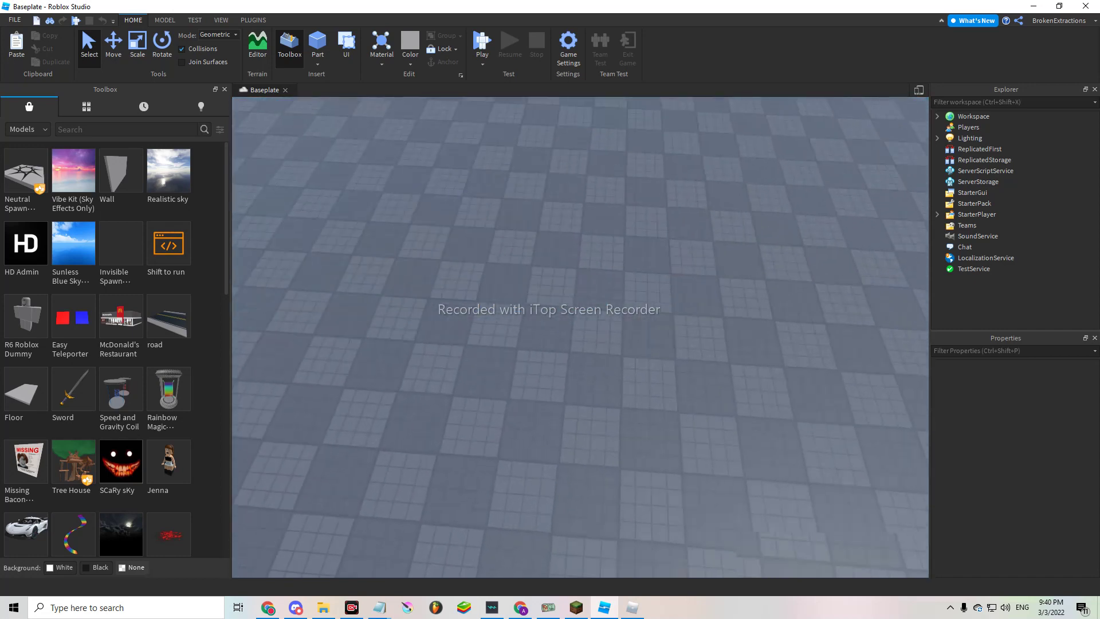
{"action": "scroll", "coordinate": [580, 344], "scroll_direction": "up", "scroll_amount": 5}
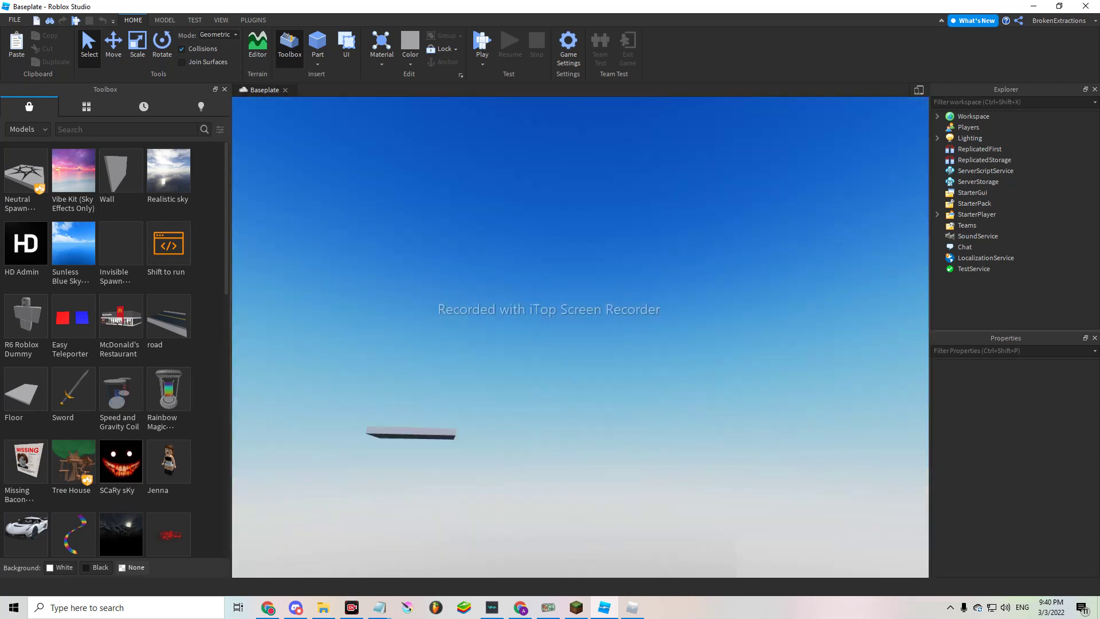
{"action": "right_click_drag", "start_coordinate": [580, 345], "coordinate": [580, 430]}
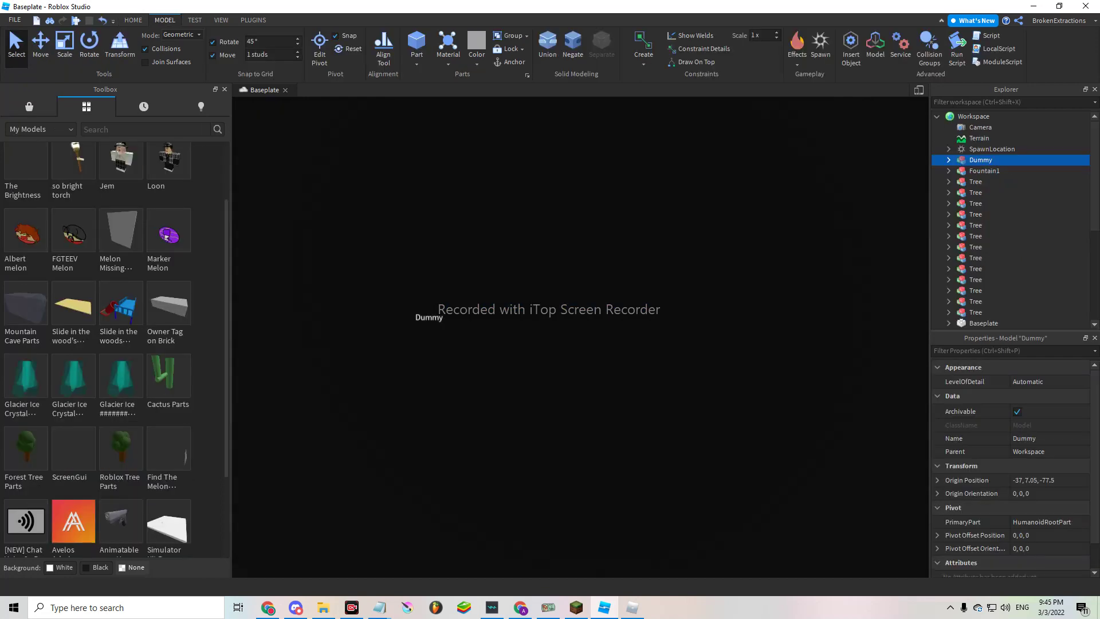
{"action": "key", "text": "f"}
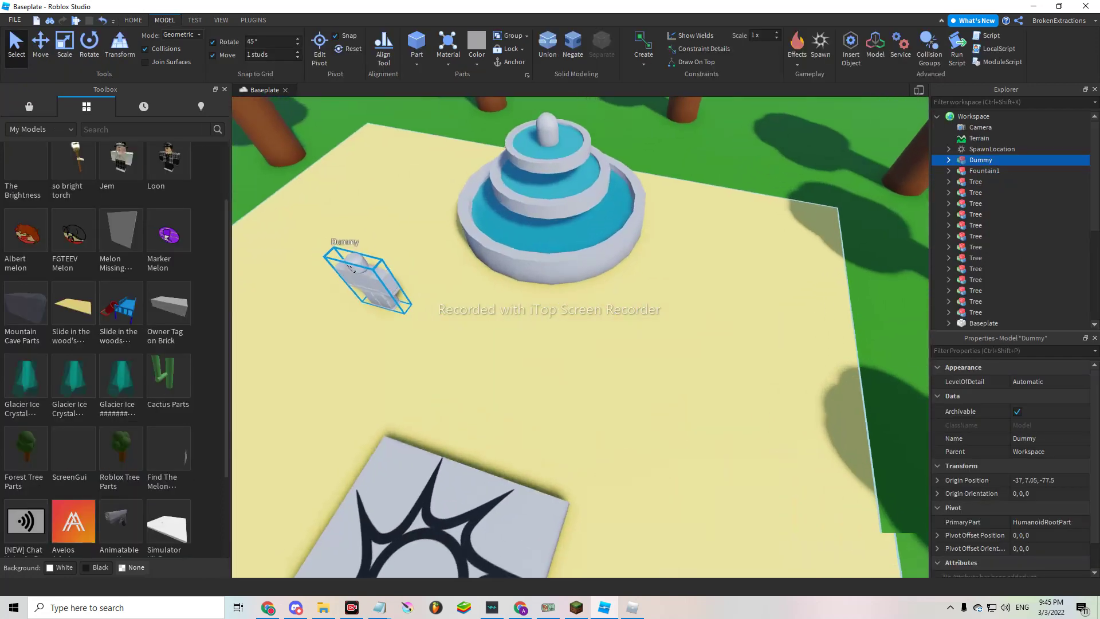
{"action": "right_click_drag", "start_coordinate": [581, 344], "coordinate": [516, 344]}
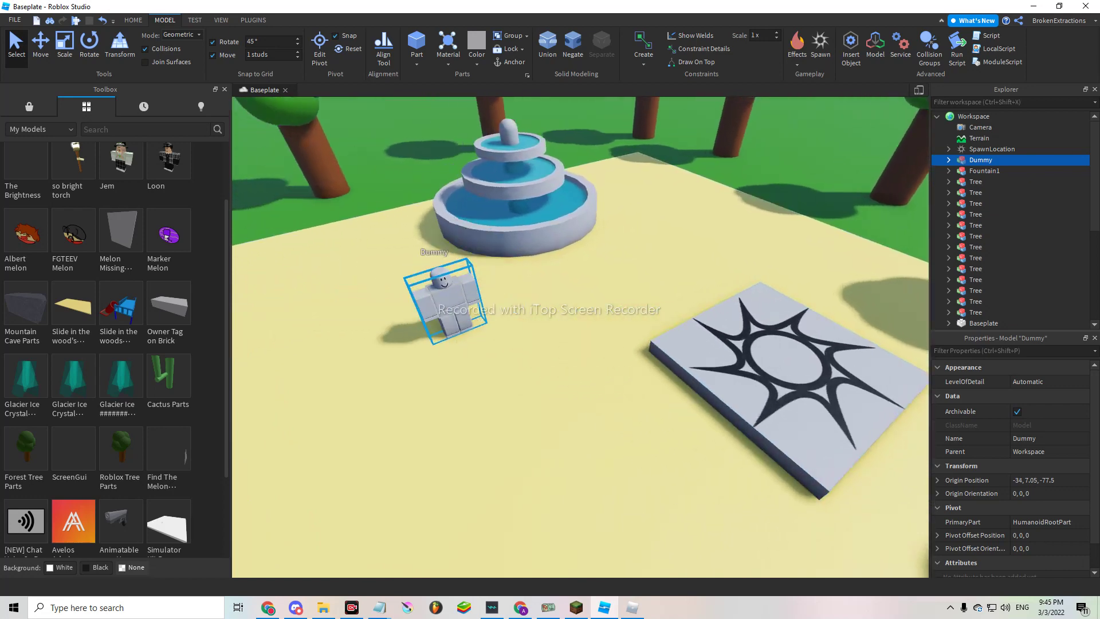
{"action": "left_click", "coordinate": [679, 379]}
{"action": "left_click_drag", "start_coordinate": [679, 370], "coordinate": [657, 331]}
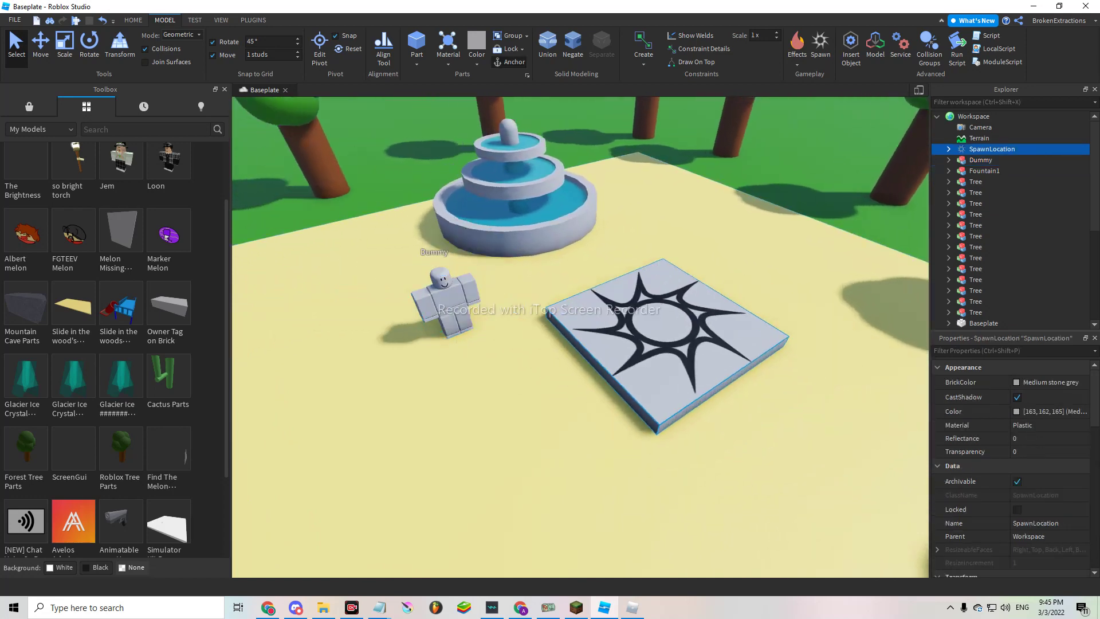
Switch the Toolbox to Marketplace models to search for invisible spawns.
{"action": "key", "text": "w"}
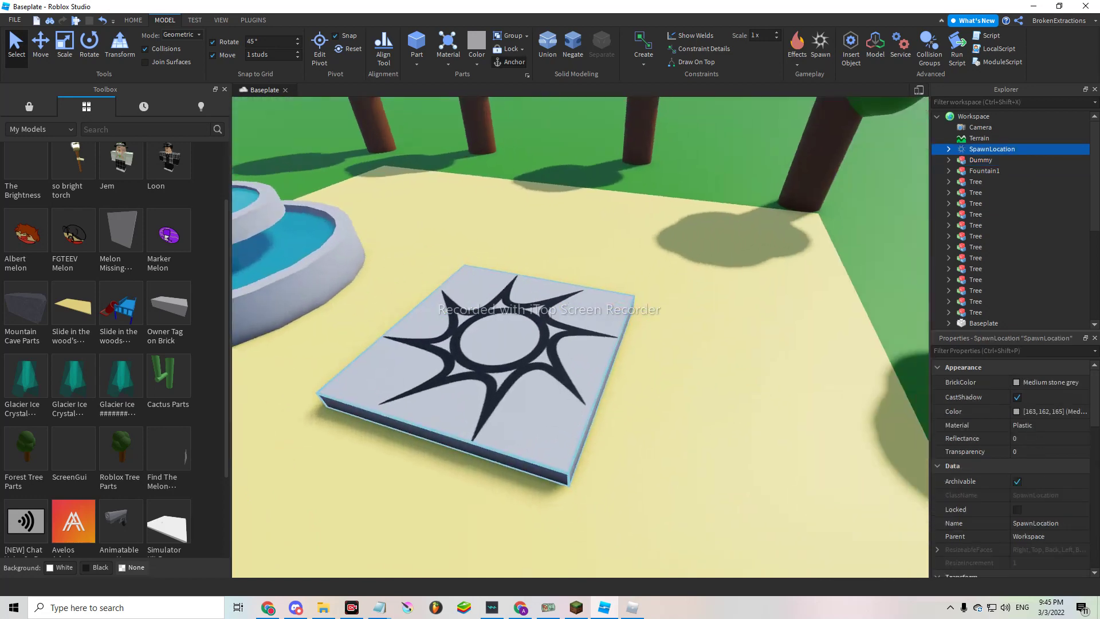
{"action": "key", "text": "s"}
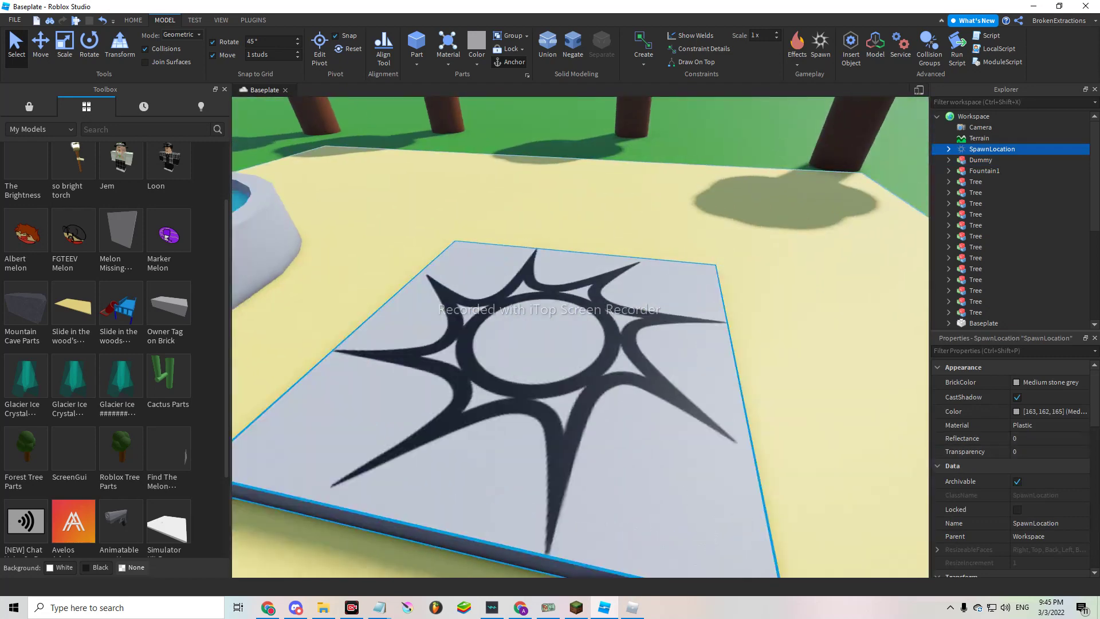
{"action": "key", "text": "s"}
{"action": "key", "text": "w"}
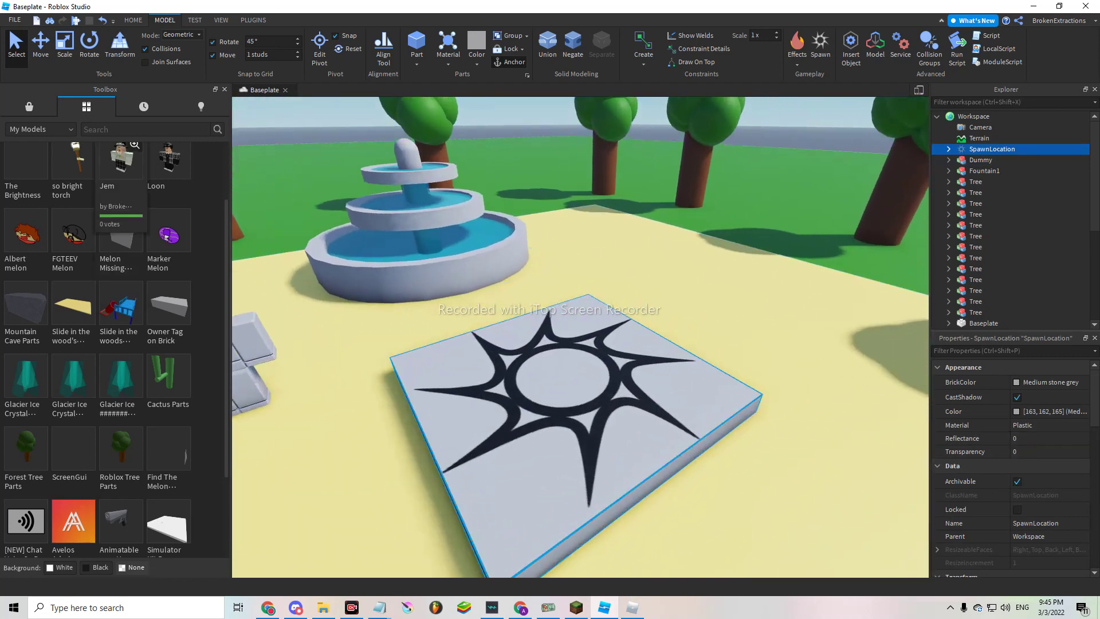
{"action": "left_click", "coordinate": [28, 106]}
{"action": "type", "text": "inv"}
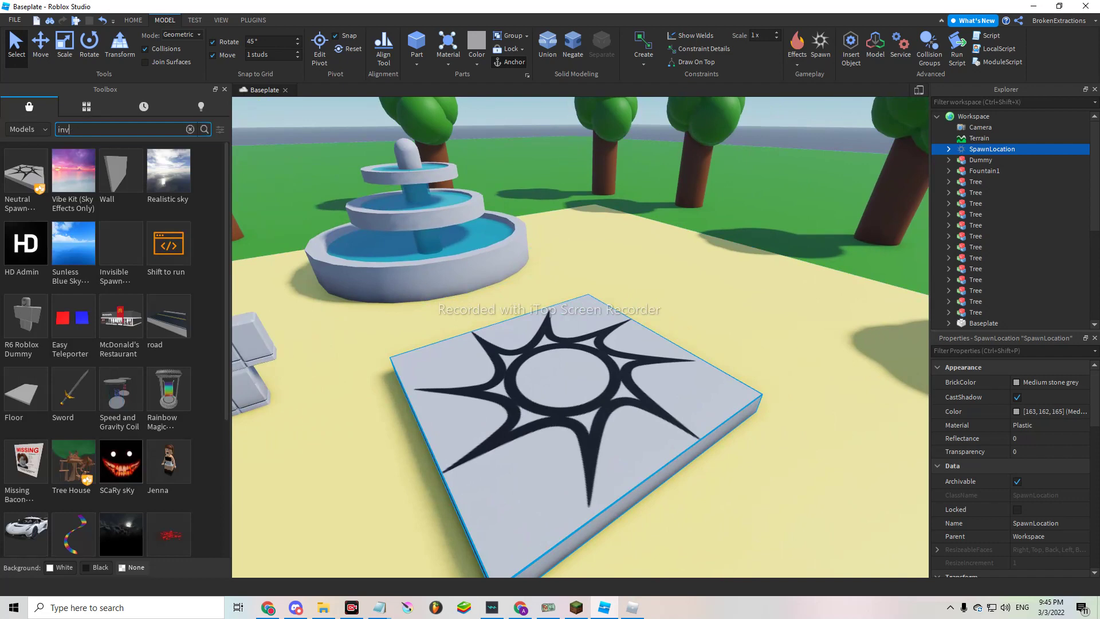
{"action": "type", "text": "isible s"}
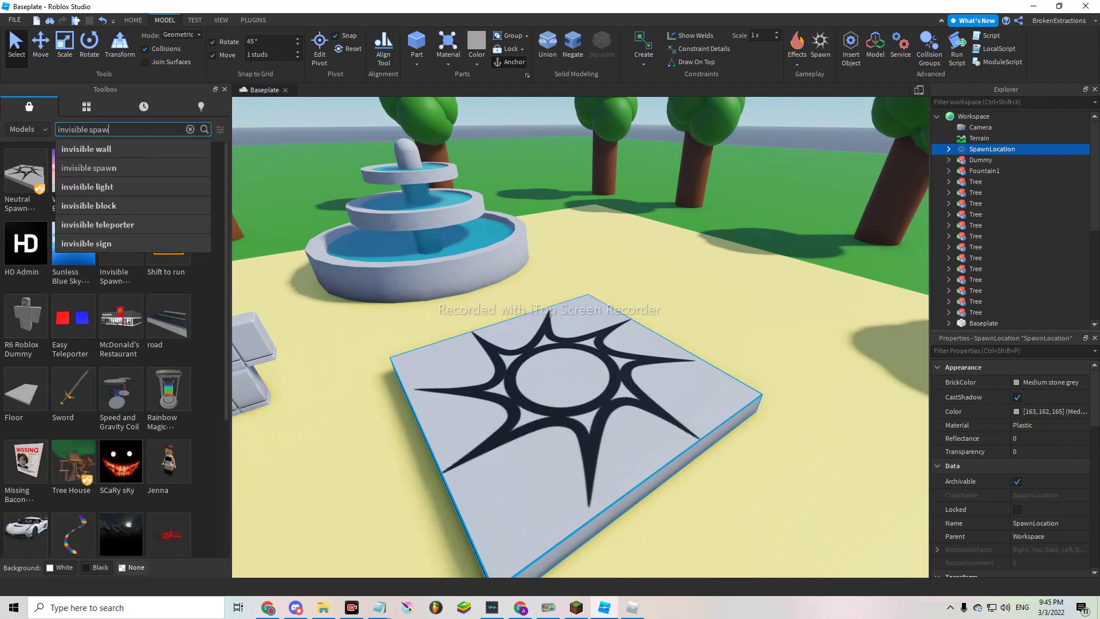
{"action": "type", "text": "paw"}
Delete the spawn tile's star decal and make the tile fully transparent.
{"action": "left_click", "coordinate": [576, 429]}
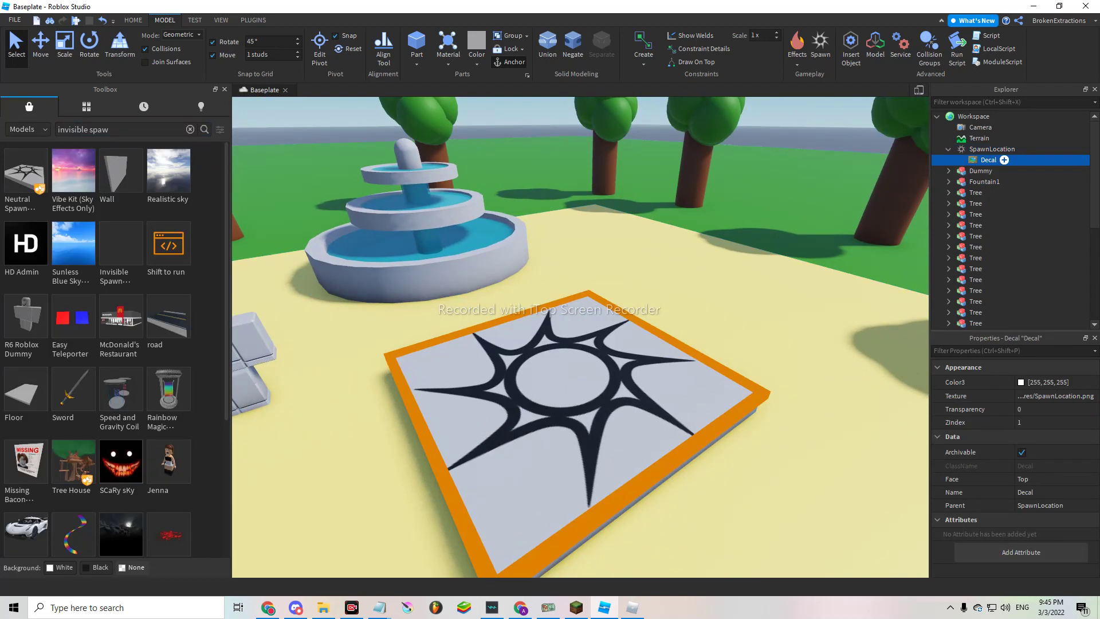
{"action": "key", "text": "Delete"}
{"action": "left_click", "coordinate": [992, 148]}
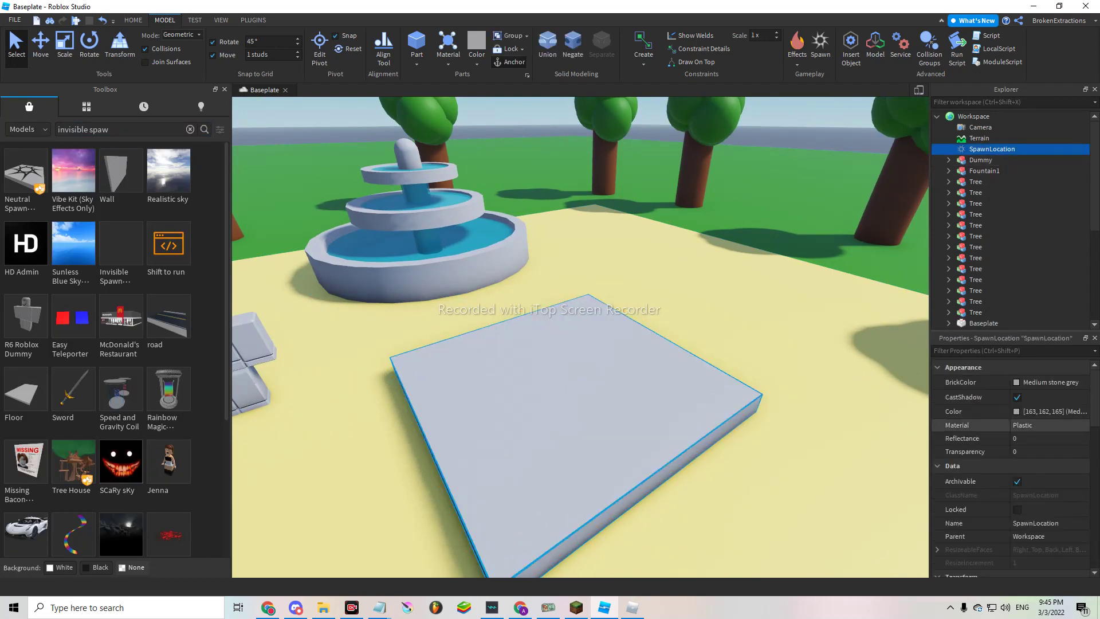
{"action": "left_click", "coordinate": [1028, 451]}
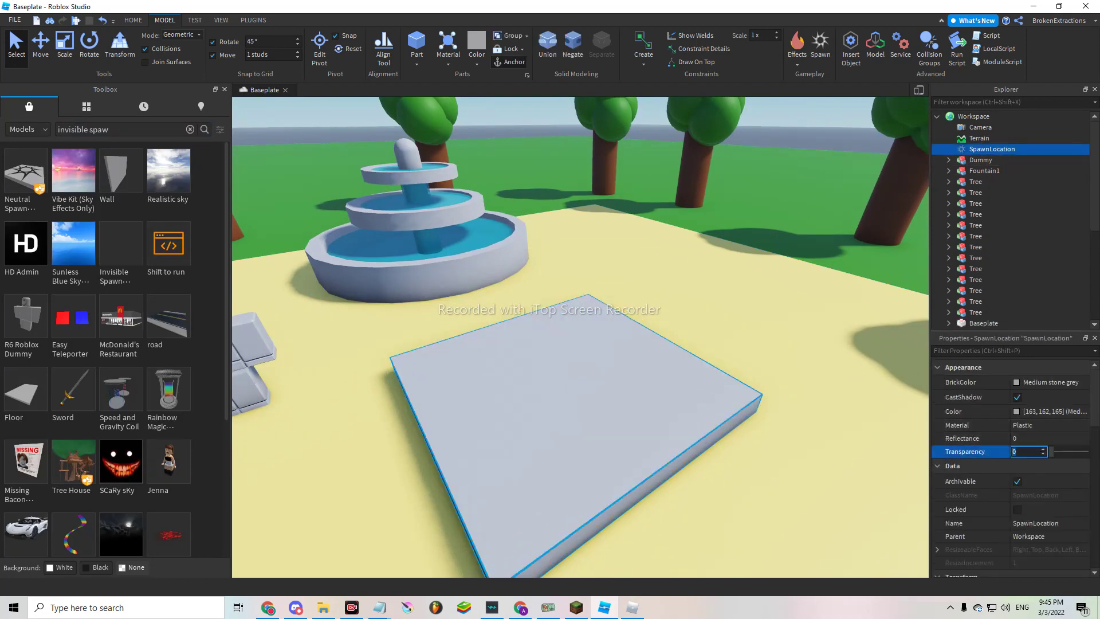
{"action": "left_click_drag", "start_coordinate": [1051, 452], "coordinate": [1086, 451]}
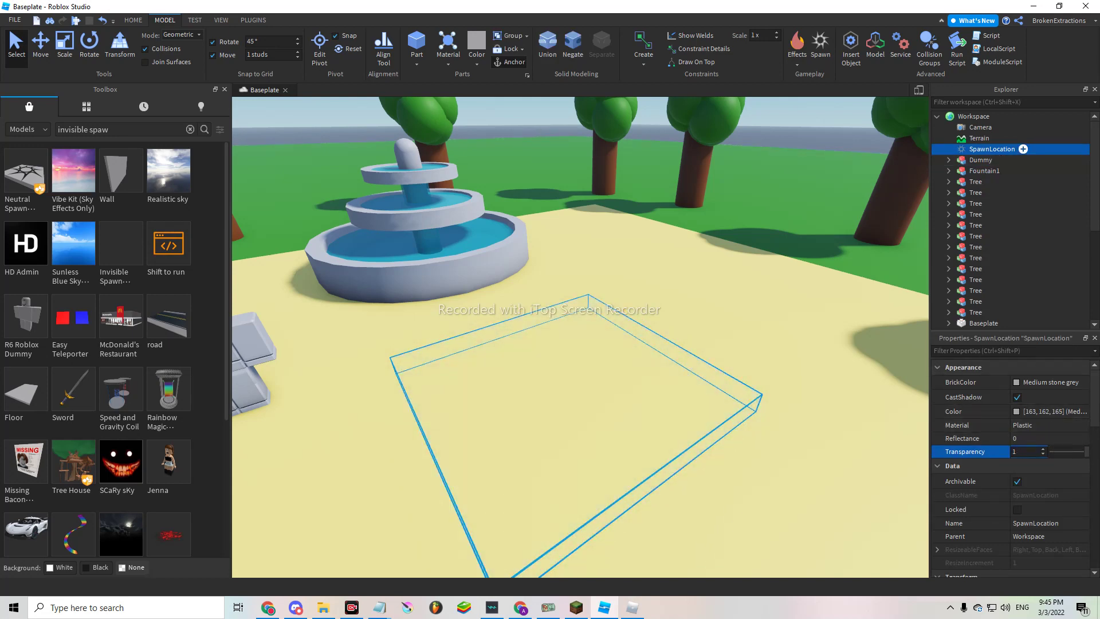
{"action": "left_click", "coordinate": [1023, 149]}
Move the invisible spawn tile nearer the fountain and survey the baseplate.
{"action": "left_click_drag", "start_coordinate": [567, 430], "coordinate": [516, 336]}
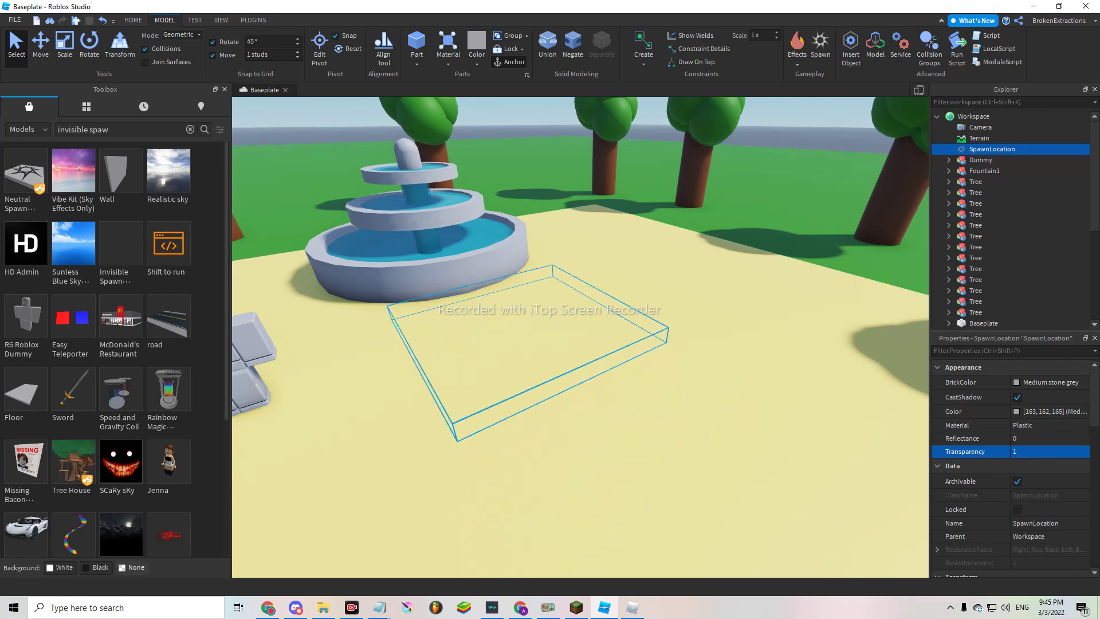
{"action": "key", "text": "s"}
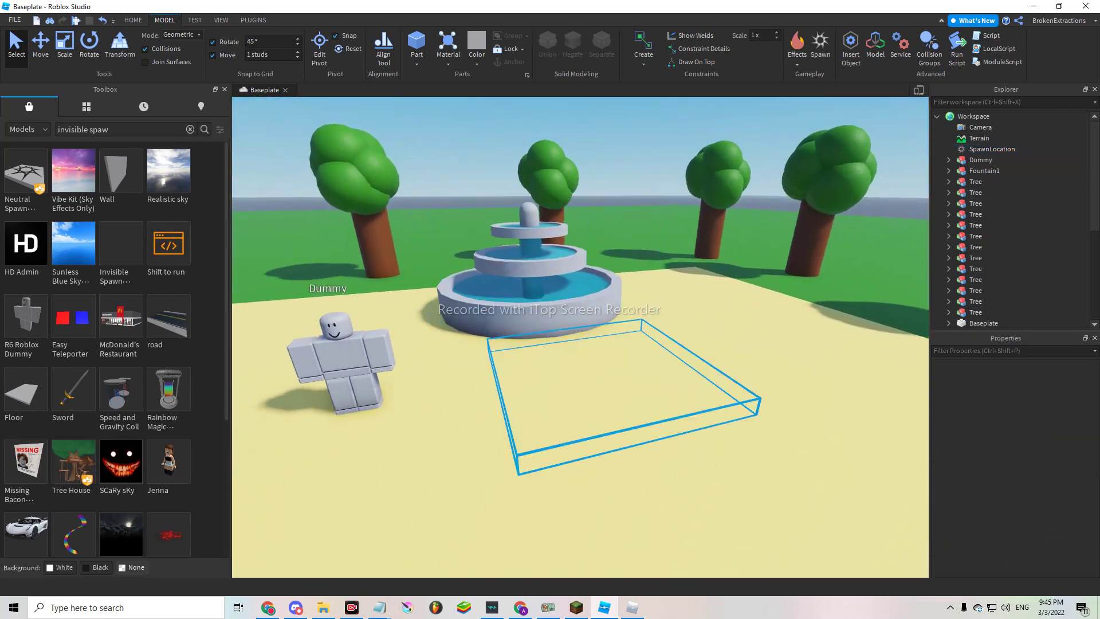
{"action": "left_click", "coordinate": [637, 427]}
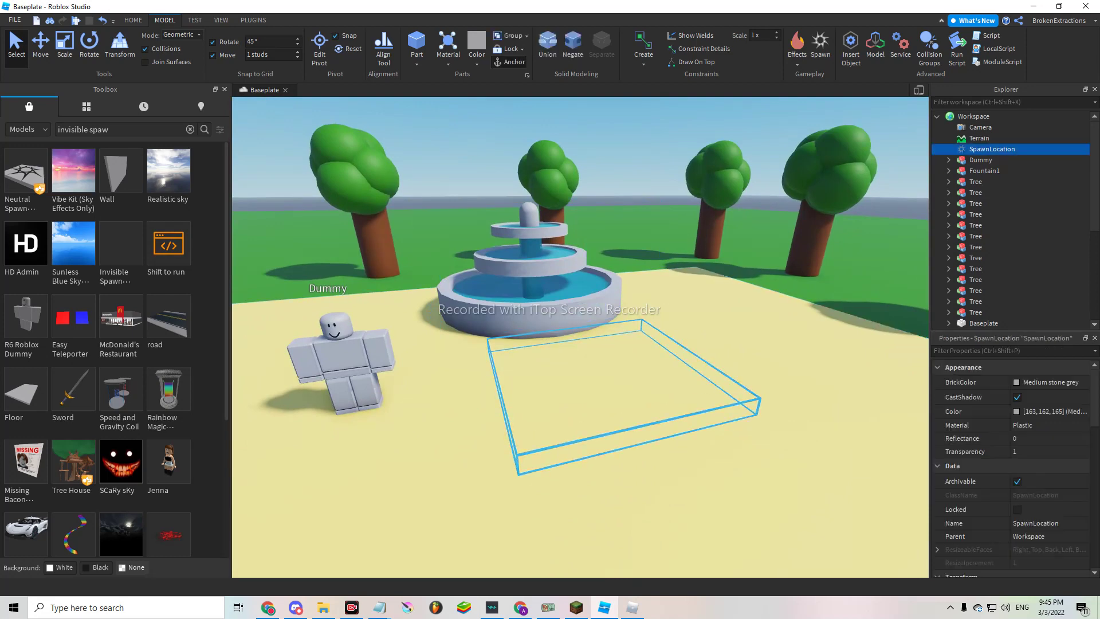
{"action": "right_click_drag", "start_coordinate": [636, 427], "coordinate": [636, 369]}
{"action": "key", "text": "s"}
{"action": "key", "text": "w"}
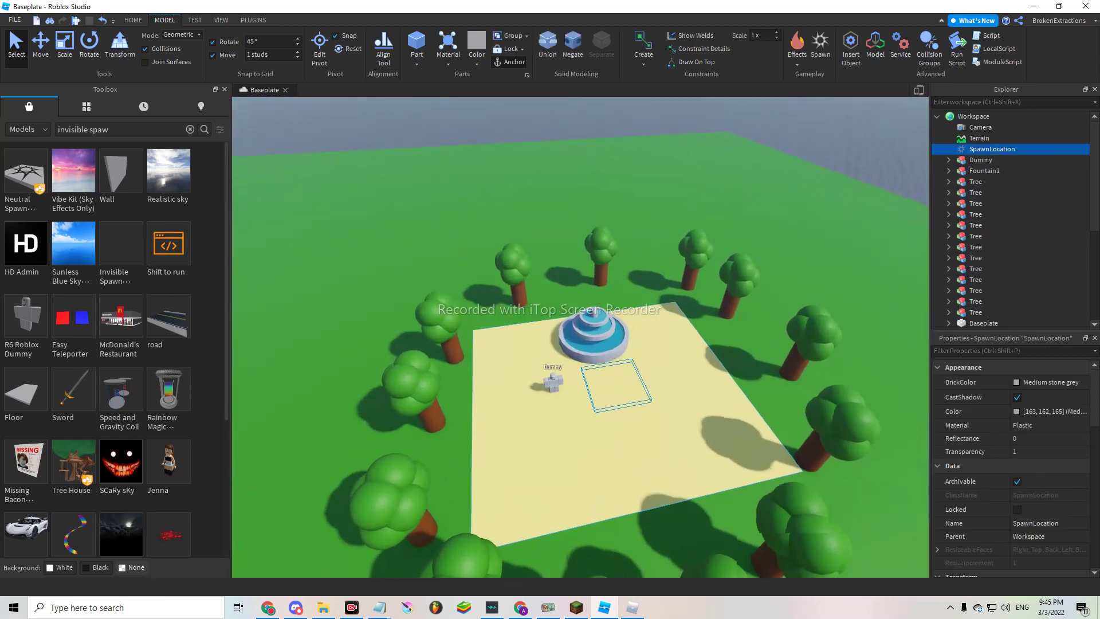
{"action": "key", "text": "w"}
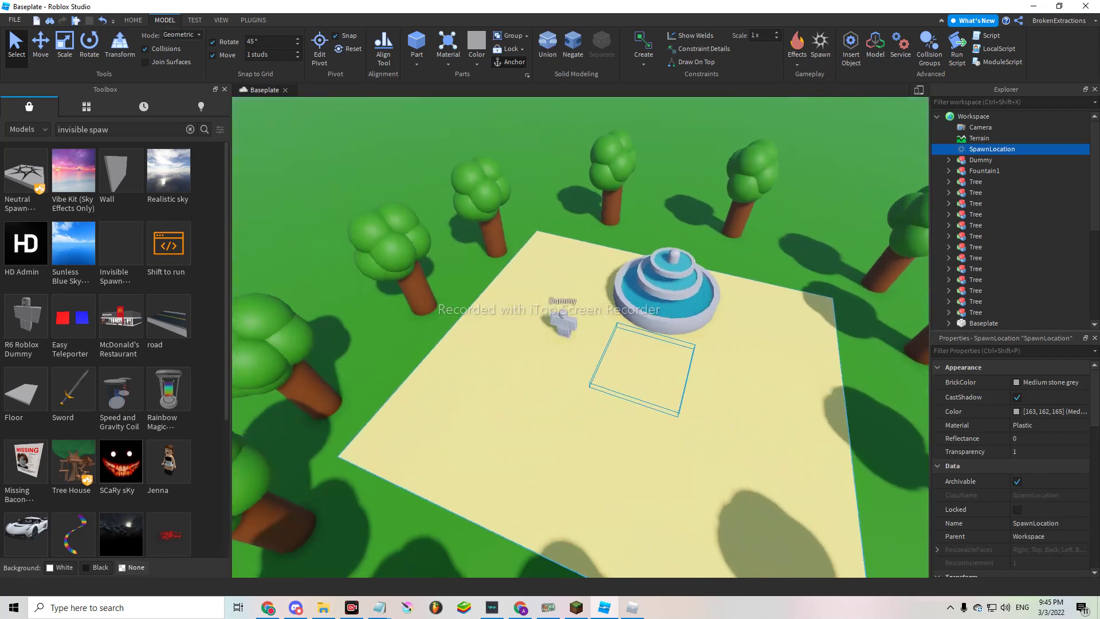
{"action": "key", "text": "w"}
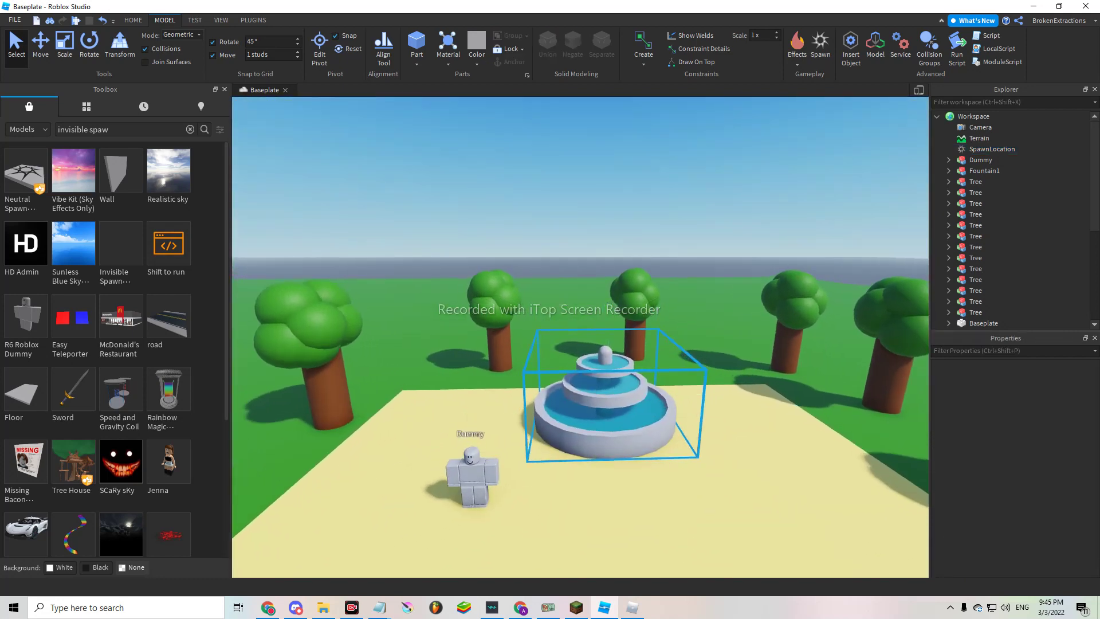
{"action": "mouse_move", "coordinate": [580, 344]}
{"action": "right_mouse_down"}
{"action": "mouse_move", "coordinate": [581, 413]}
{"action": "mouse_move", "coordinate": [515, 275]}
{"action": "right_mouse_up"}
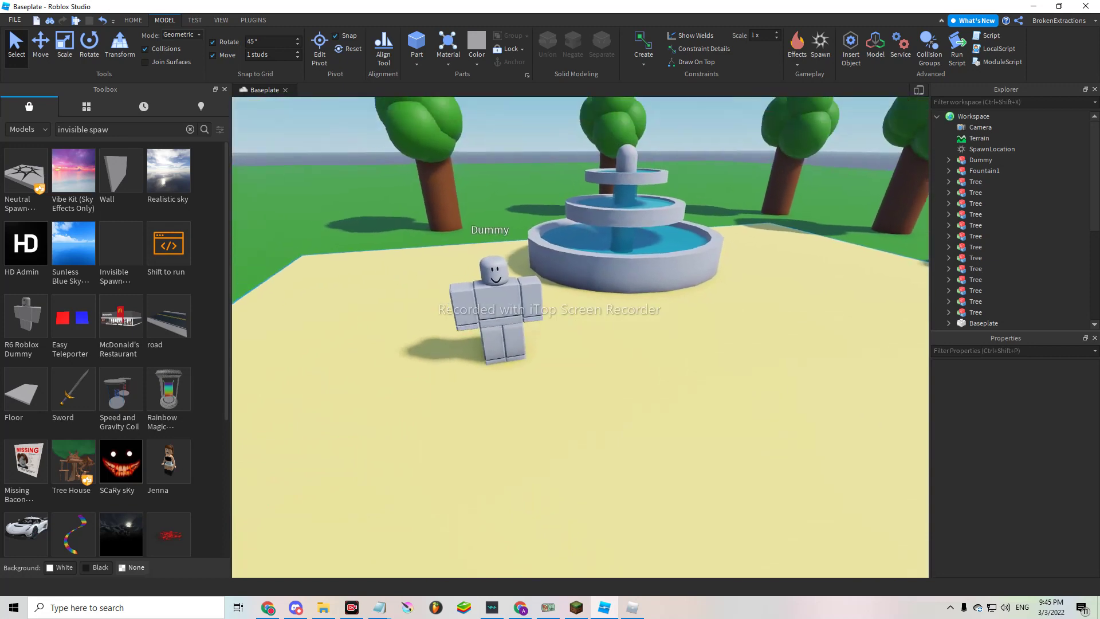
{"action": "key", "text": "w"}
Clear the Toolbox model search and centre the view on the fountain.
{"action": "left_click", "coordinate": [190, 130]}
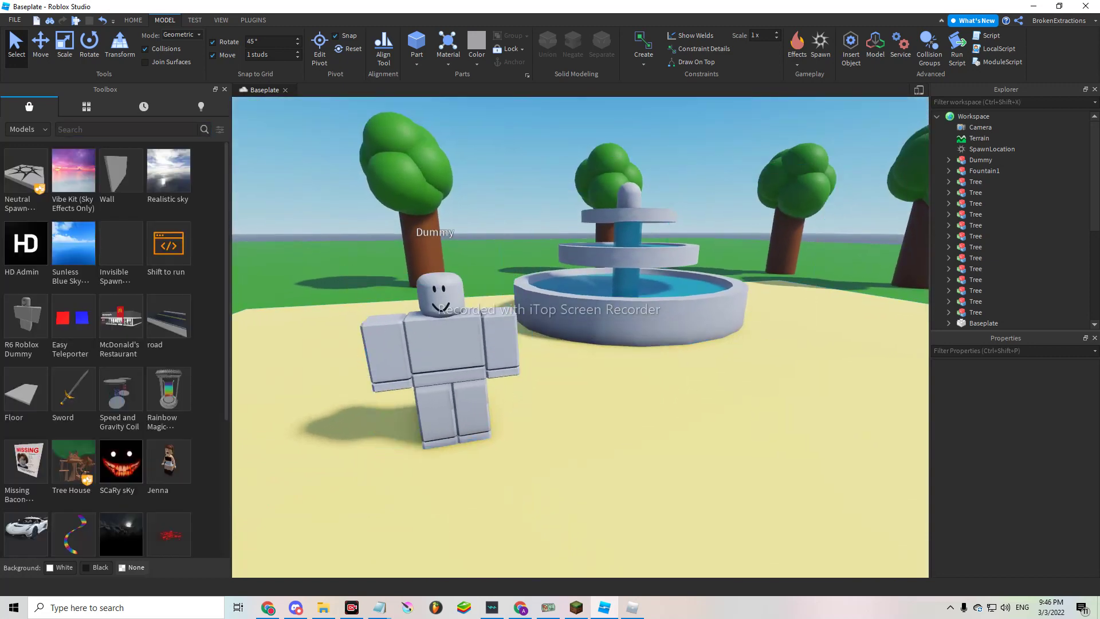
{"action": "key", "text": "w"}
{"action": "right_click_drag", "start_coordinate": [516, 344], "coordinate": [653, 344]}
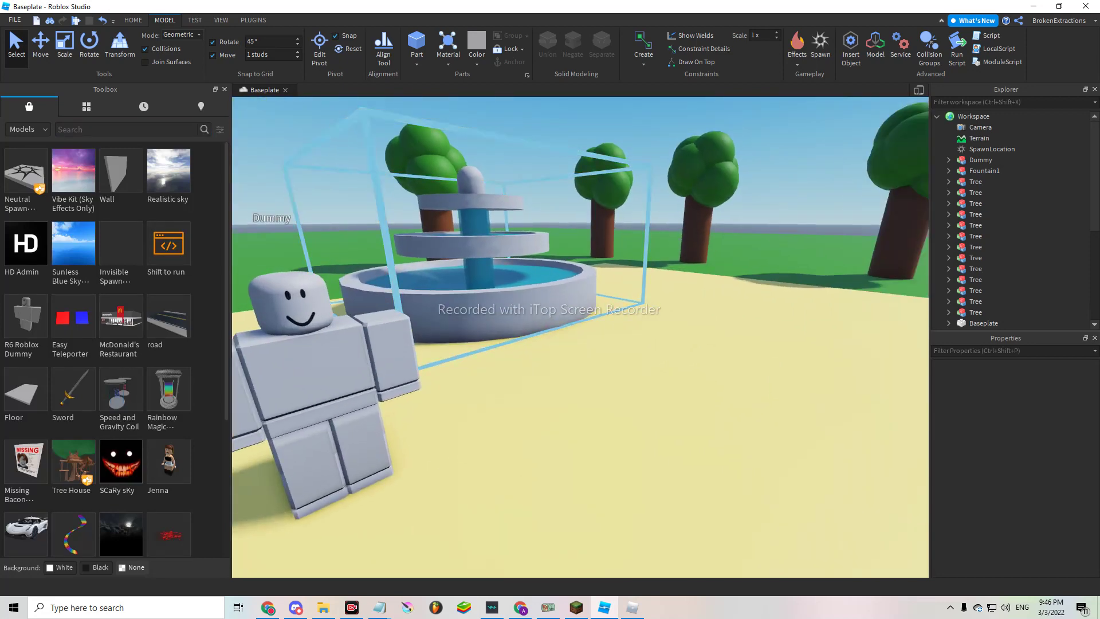
{"action": "scroll", "coordinate": [120, 370], "scroll_direction": "down", "scroll_amount": 3}
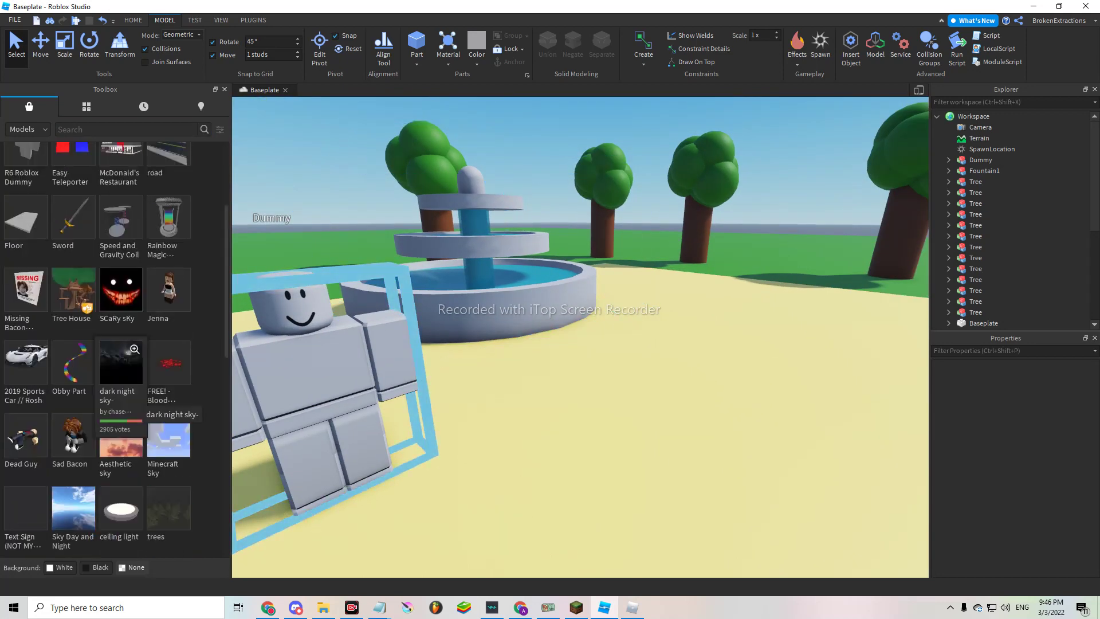
{"action": "scroll", "coordinate": [121, 370], "scroll_direction": "down", "scroll_amount": 3}
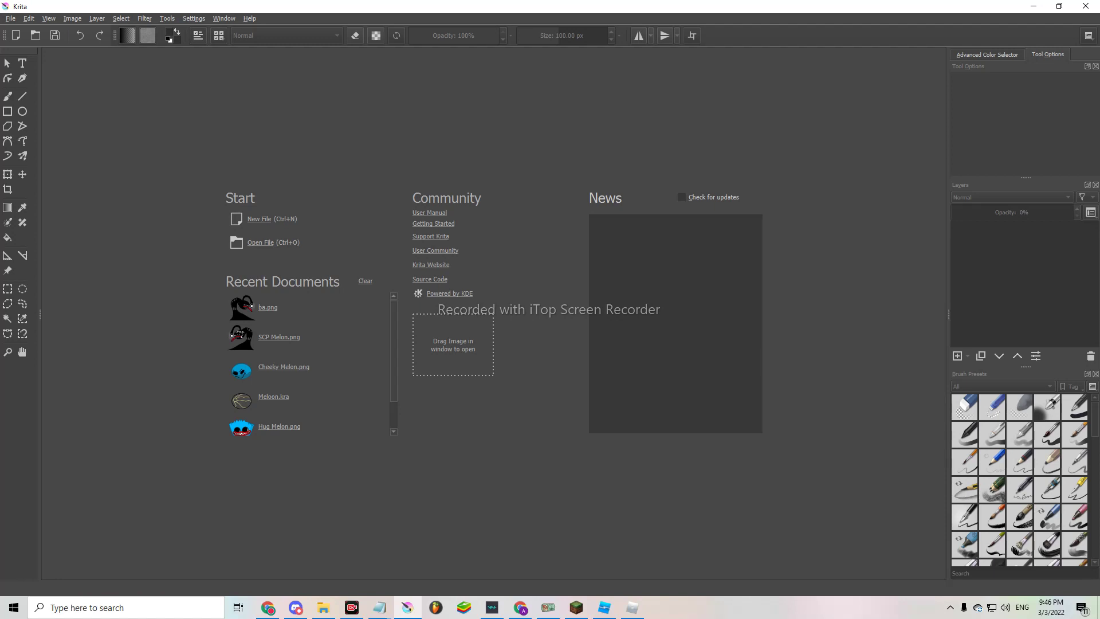
Create a new 1100×1100 canvas and delete its white background to transparency.
{"action": "left_click", "coordinate": [259, 219]}
{"action": "left_click", "coordinate": [651, 441]}
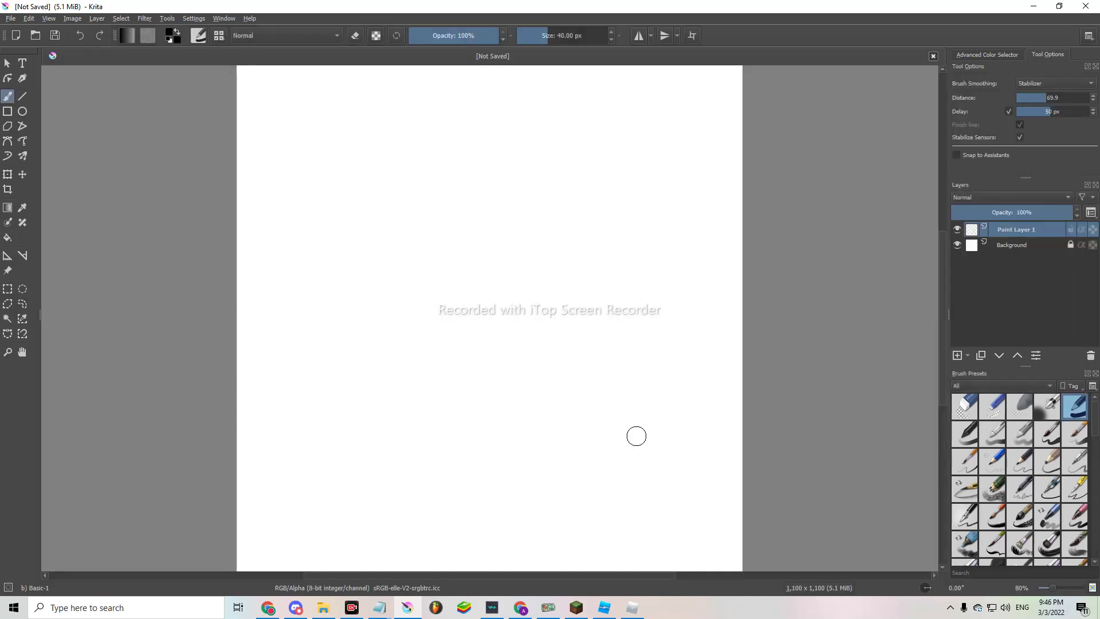
{"action": "scroll", "coordinate": [636, 436], "scroll_direction": "down", "scroll_amount": 3}
{"action": "scroll", "coordinate": [627, 438], "scroll_direction": "up", "scroll_amount": 1}
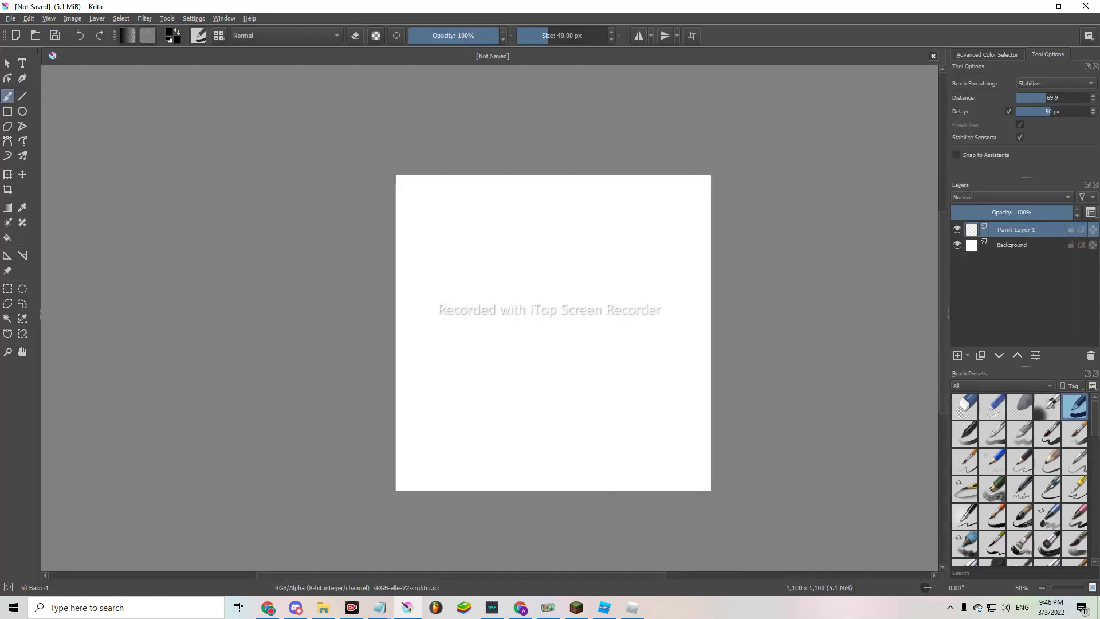
{"action": "left_click", "coordinate": [8, 319]}
{"action": "key", "text": "Page_Down"}
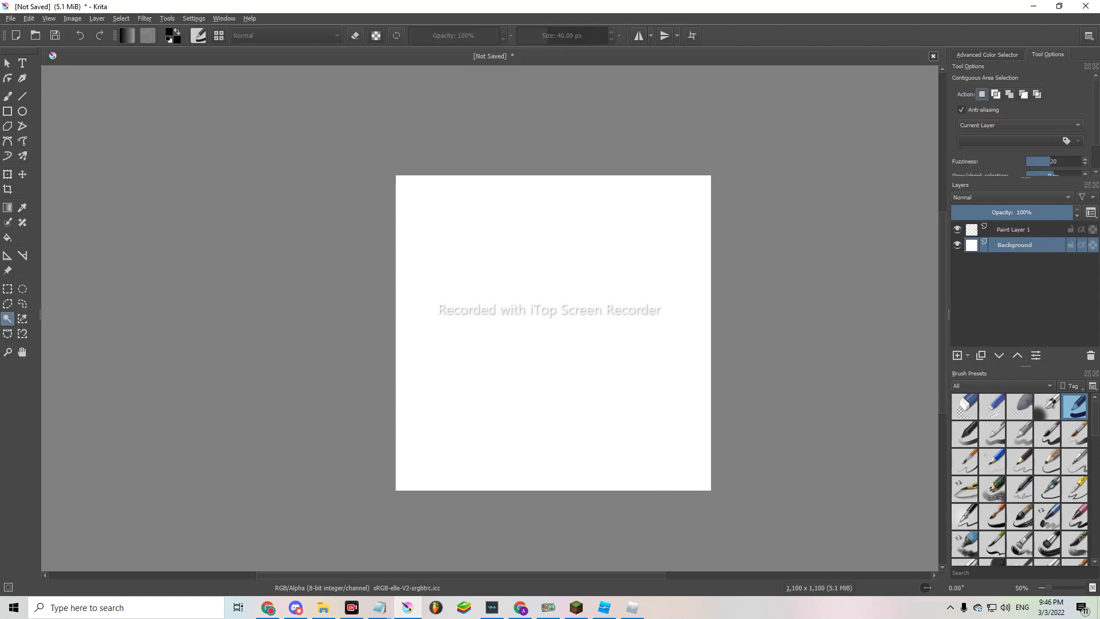
{"action": "left_click", "coordinate": [558, 404]}
{"action": "key", "text": "Delete"}
{"action": "right_click", "coordinate": [563, 411]}
{"action": "key", "text": "Escape"}
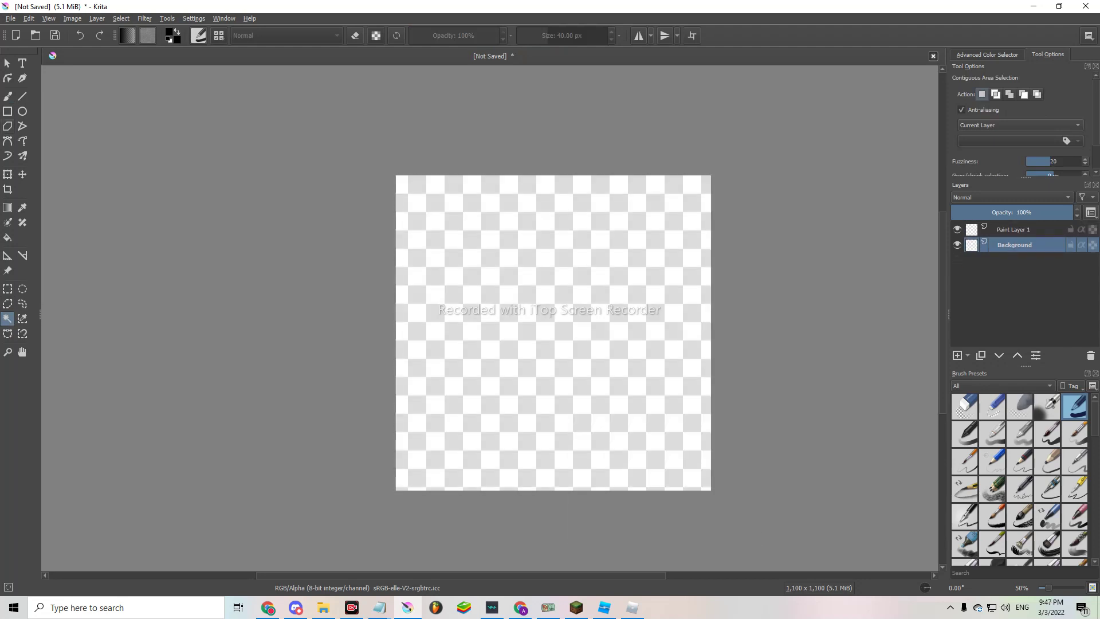
Set the freehand brush to 15 px with Stabilizer smoothing.
{"action": "left_click", "coordinate": [8, 96]}
{"action": "right_click", "coordinate": [523, 375]}
{"action": "left_click", "coordinate": [577, 217]}
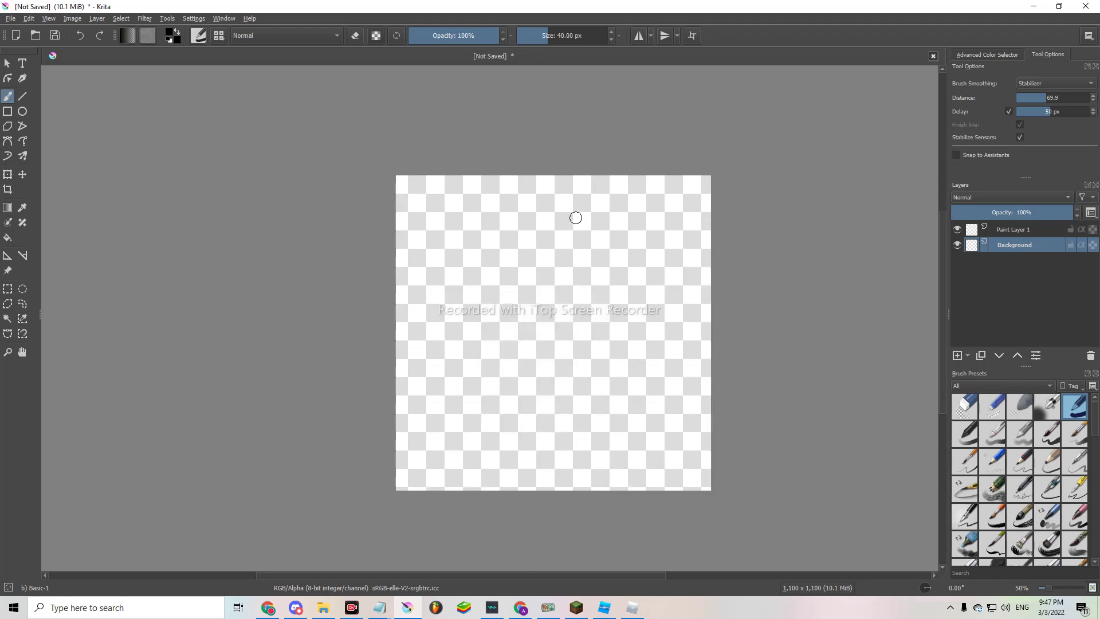
{"action": "left_click_drag", "start_coordinate": [576, 218], "coordinate": [551, 258]}
{"action": "key", "text": "ctrl+z"}
{"action": "left_click_drag", "start_coordinate": [548, 341], "coordinate": [524, 341], "text": "shift"}
{"action": "left_click", "coordinate": [1056, 83]}
{"action": "left_click", "coordinate": [870, 199]}
{"action": "scroll", "coordinate": [550, 447], "scroll_direction": "up", "scroll_amount": 1}
{"action": "scroll", "coordinate": [602, 435], "scroll_direction": "down", "scroll_amount": 1}
{"action": "scroll", "coordinate": [658, 426], "scroll_direction": "up", "scroll_amount": 1}
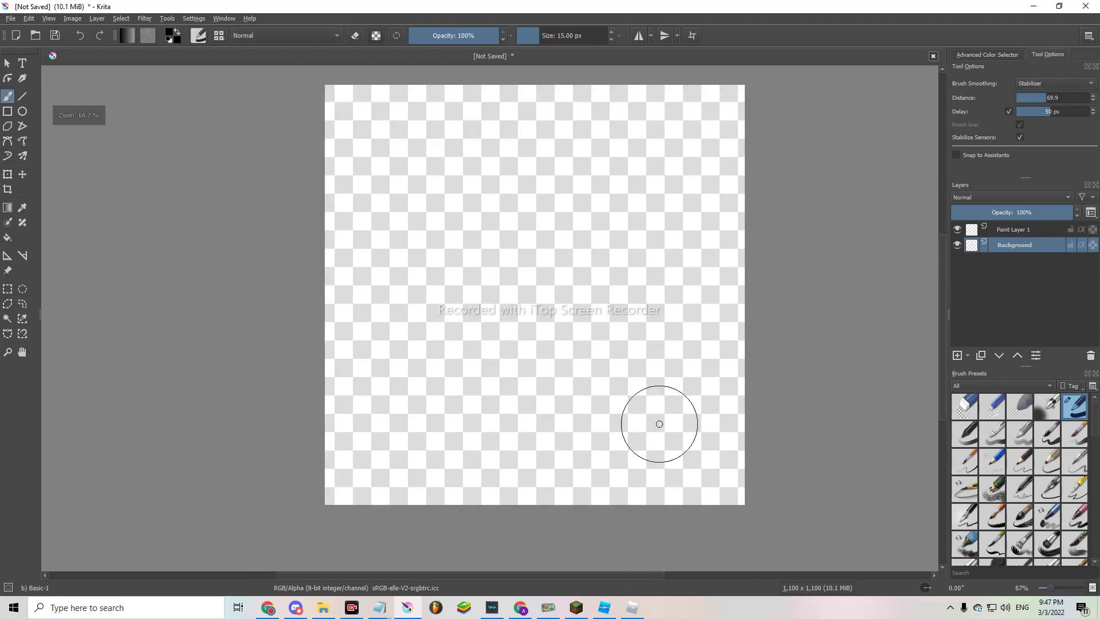
{"action": "scroll", "coordinate": [670, 370], "scroll_direction": "down", "scroll_amount": 2}
{"action": "scroll", "coordinate": [681, 322], "scroll_direction": "up", "scroll_amount": 1}
{"action": "scroll", "coordinate": [645, 525], "scroll_direction": "up", "scroll_amount": 1}
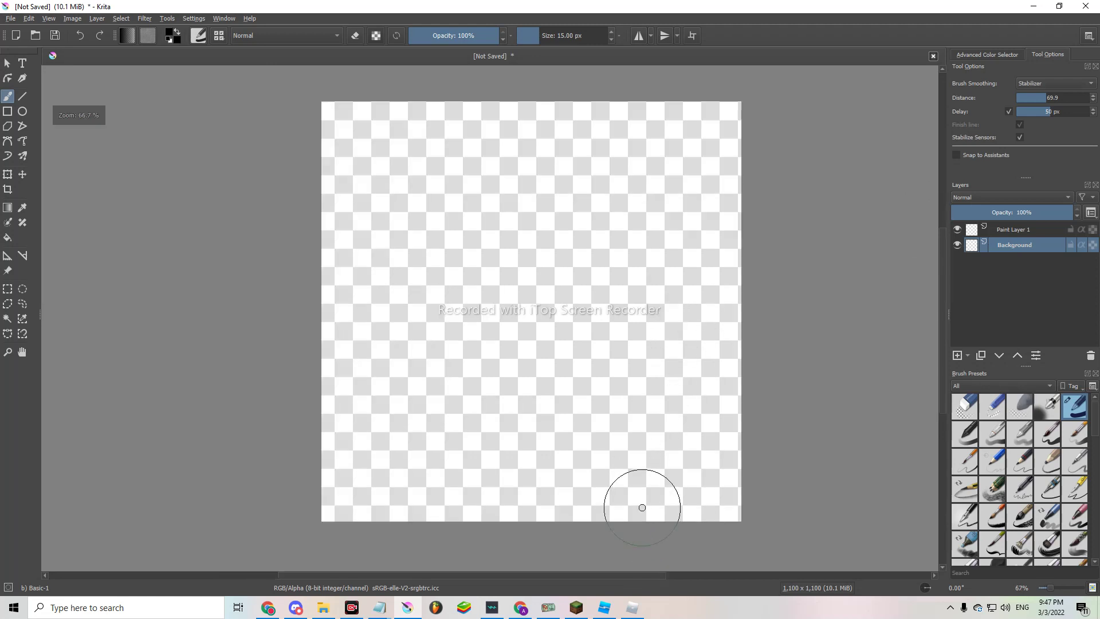
{"action": "scroll", "coordinate": [648, 457], "scroll_direction": "up", "scroll_amount": 1}
{"action": "scroll", "coordinate": [629, 467], "scroll_direction": "down", "scroll_amount": 1}
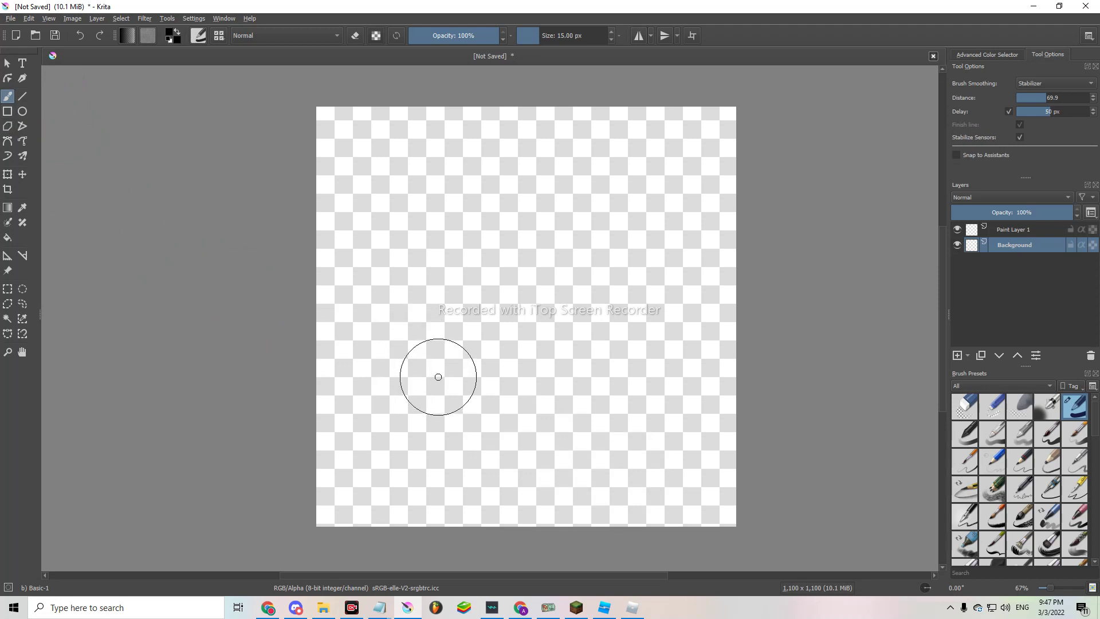
Draw the box's square front face, then its side and top edges as lines.
{"action": "left_click", "coordinate": [8, 111]}
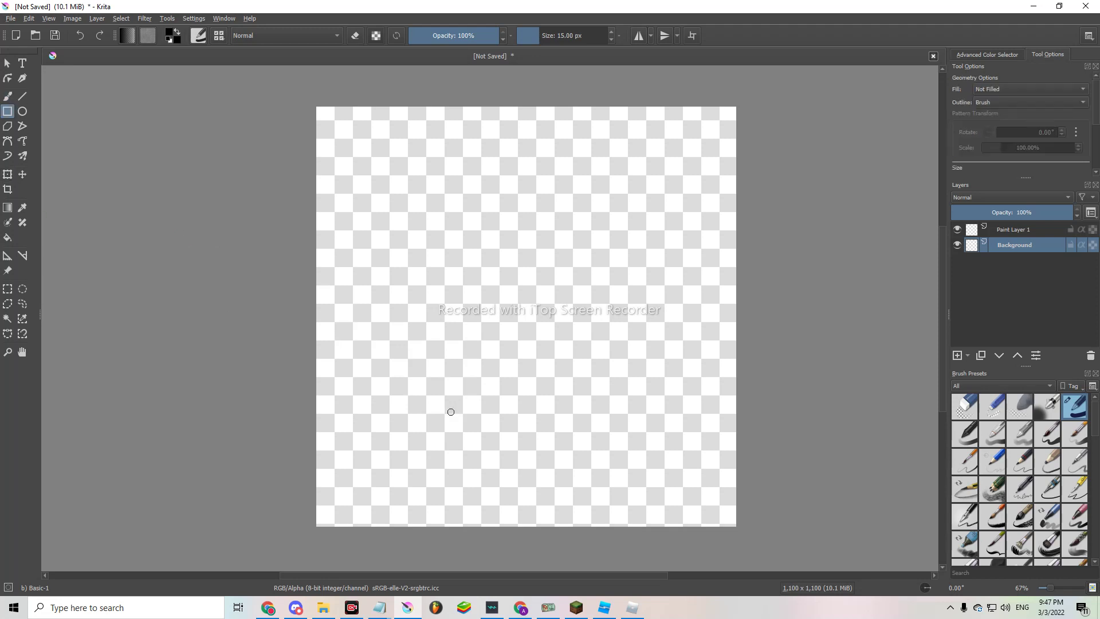
{"action": "left_click_drag", "start_coordinate": [389, 468], "coordinate": [579, 291]}
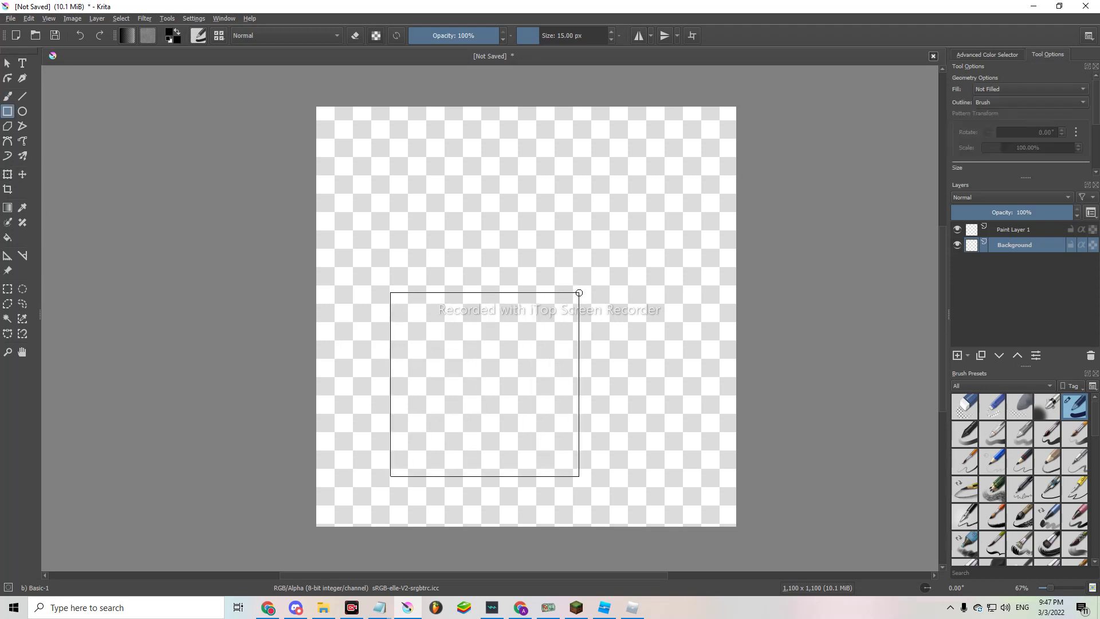
{"action": "key", "text": "v"}
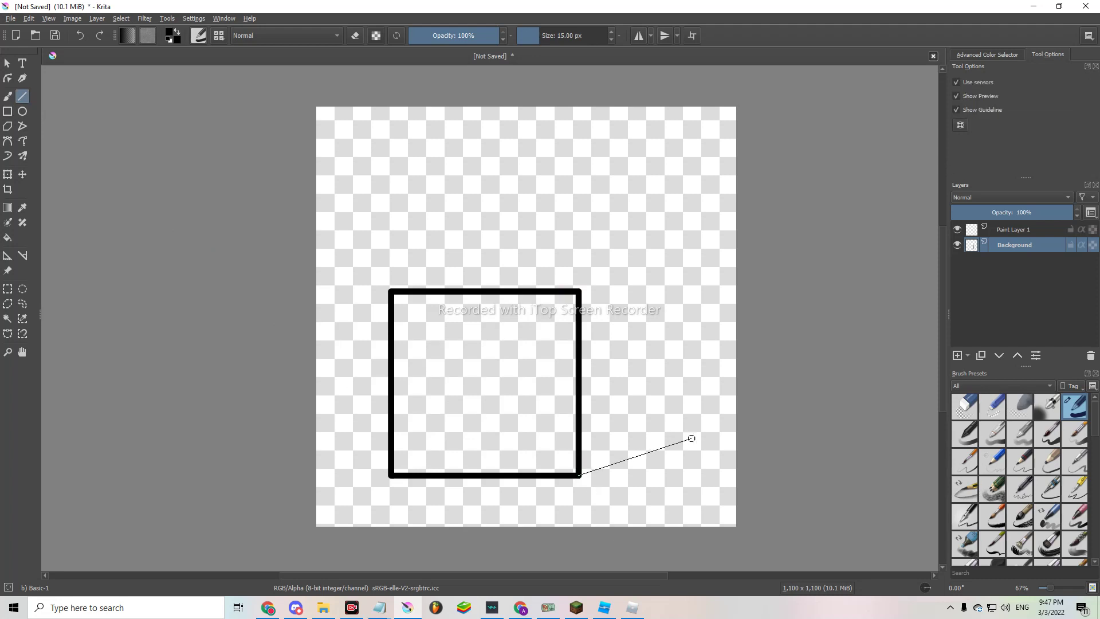
{"action": "mouse_move", "coordinate": [580, 475]}
{"action": "left_mouse_down"}
{"action": "mouse_move", "coordinate": [685, 444]}
{"action": "mouse_move", "coordinate": [682, 266]}
{"action": "left_mouse_up"}
{"action": "left_click_drag", "start_coordinate": [681, 267], "coordinate": [582, 292]}
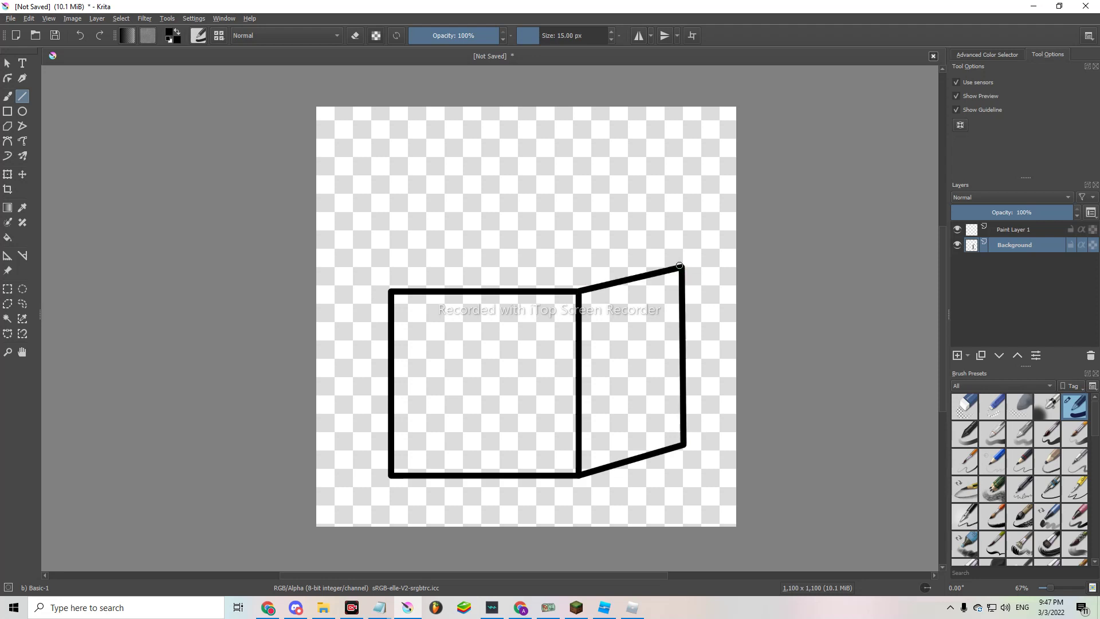
{"action": "left_click_drag", "start_coordinate": [680, 265], "coordinate": [461, 247]}
{"action": "left_click_drag", "start_coordinate": [461, 247], "coordinate": [395, 291]}
{"action": "key", "text": "ctrl+z"}
{"action": "key", "text": "ctrl+z"}
{"action": "mouse_move", "coordinate": [680, 267]}
{"action": "left_mouse_down"}
{"action": "mouse_move", "coordinate": [458, 260]}
{"action": "mouse_move", "coordinate": [393, 291]}
{"action": "left_mouse_up"}
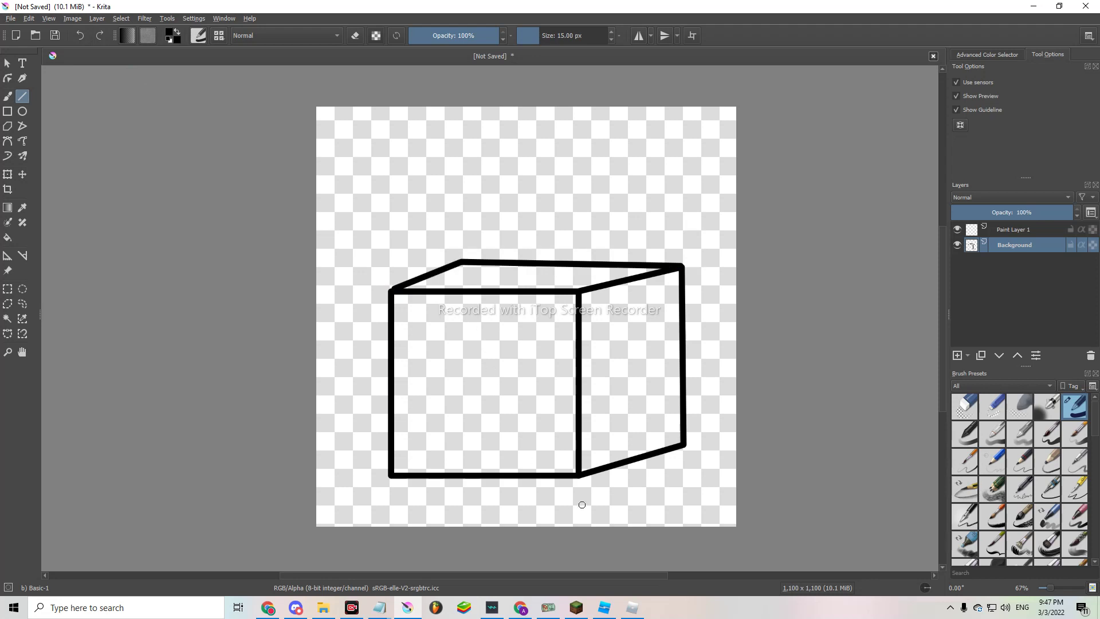
{"action": "scroll", "coordinate": [590, 528], "scroll_direction": "up", "scroll_amount": 1}
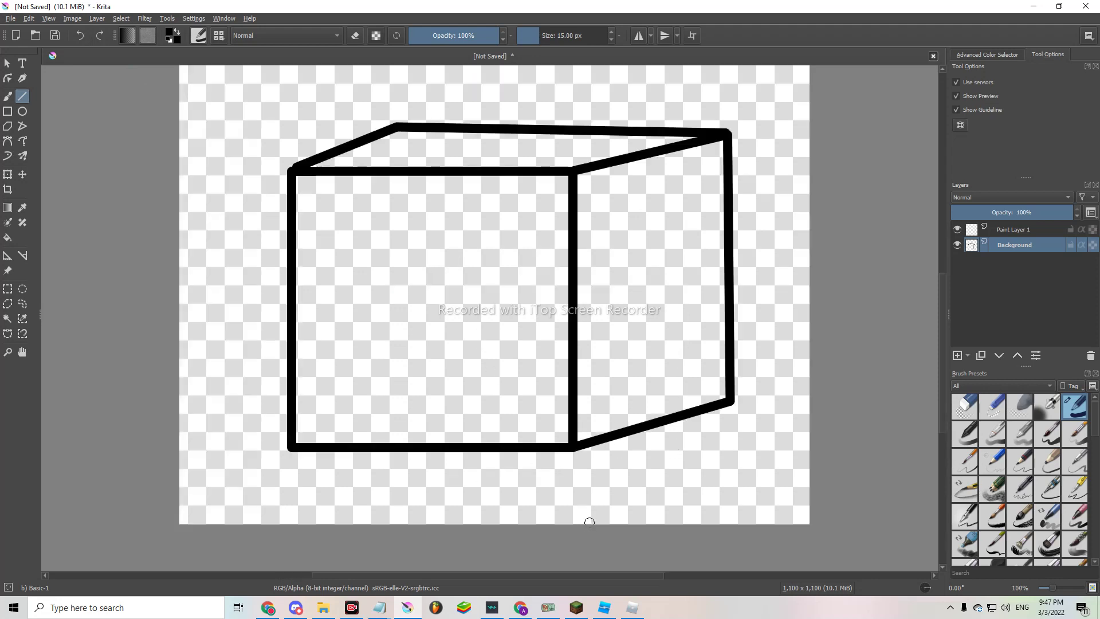
Add a small square in the front face's top-left corner and begin Save As.
{"action": "left_click", "coordinate": [7, 110]}
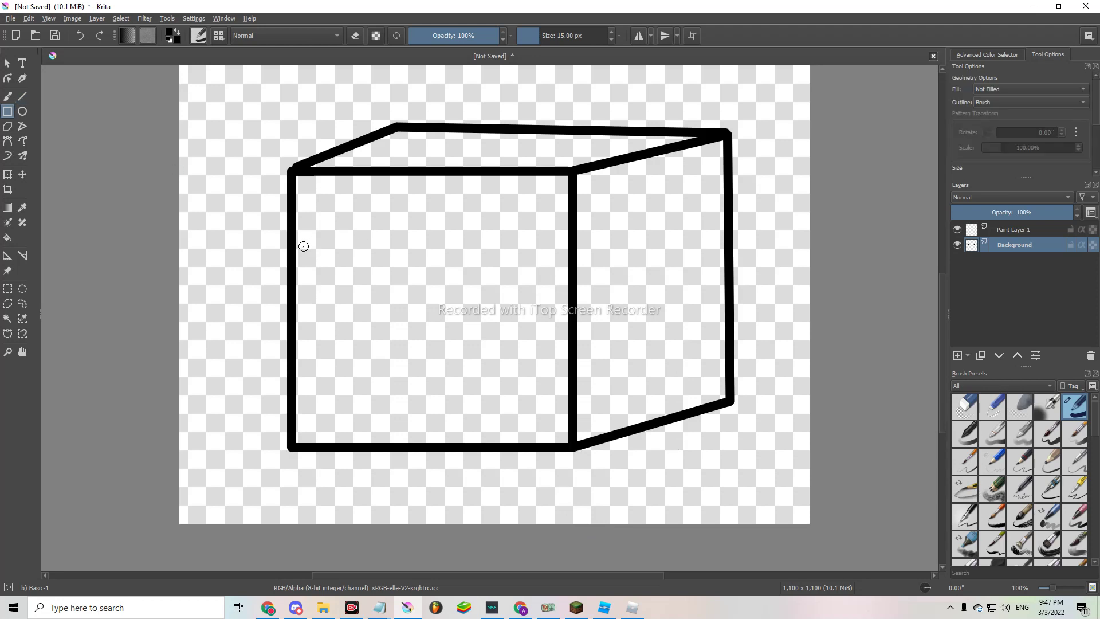
{"action": "left_click_drag", "start_coordinate": [303, 246], "coordinate": [365, 179]}
{"action": "scroll", "coordinate": [540, 272], "scroll_direction": "down", "scroll_amount": 1}
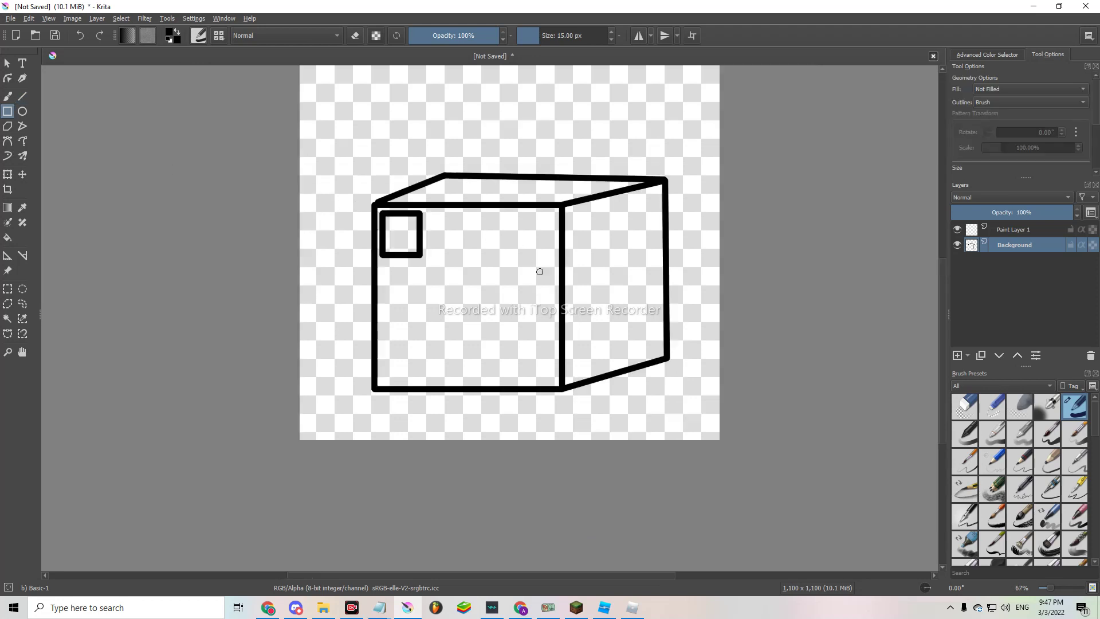
{"action": "scroll", "coordinate": [442, 192], "scroll_direction": "up", "scroll_amount": 1}
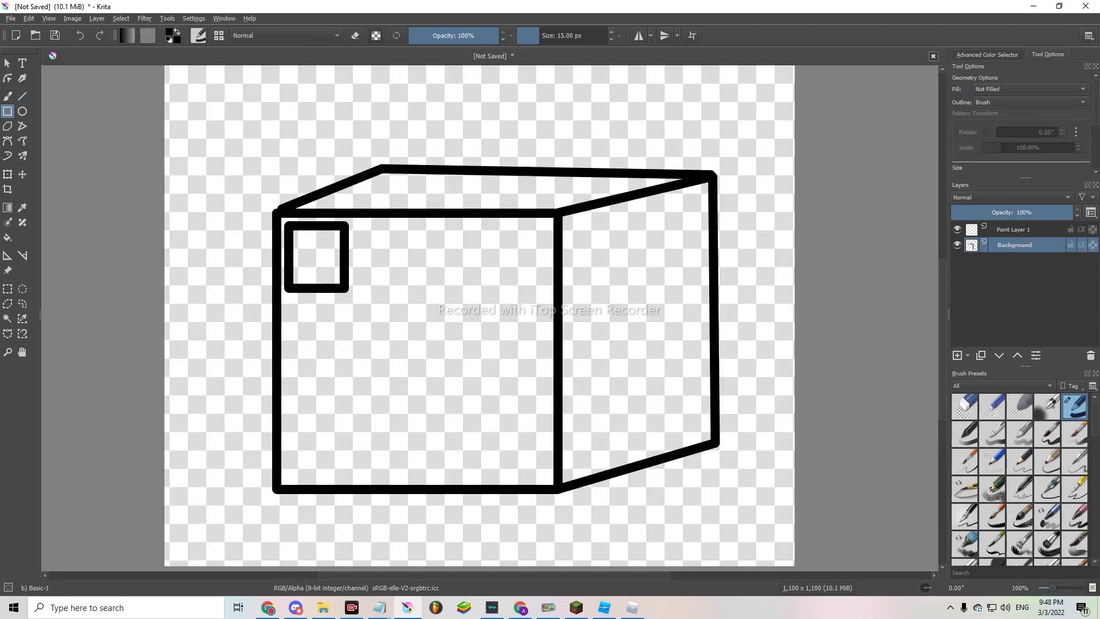
{"action": "left_click", "coordinate": [10, 18]}
{"action": "left_click", "coordinate": [241, 69]}
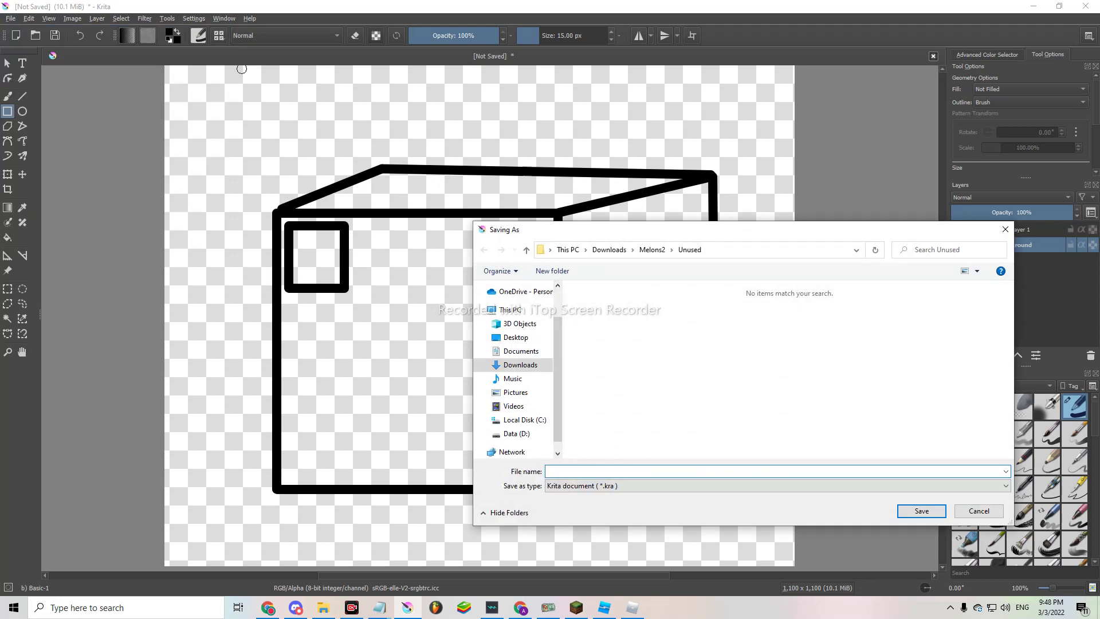
Save the drawing as 'eaea' in Krita document (*.kra) format.
{"action": "left_click", "coordinate": [774, 486]}
{"action": "left_click", "coordinate": [602, 355]}
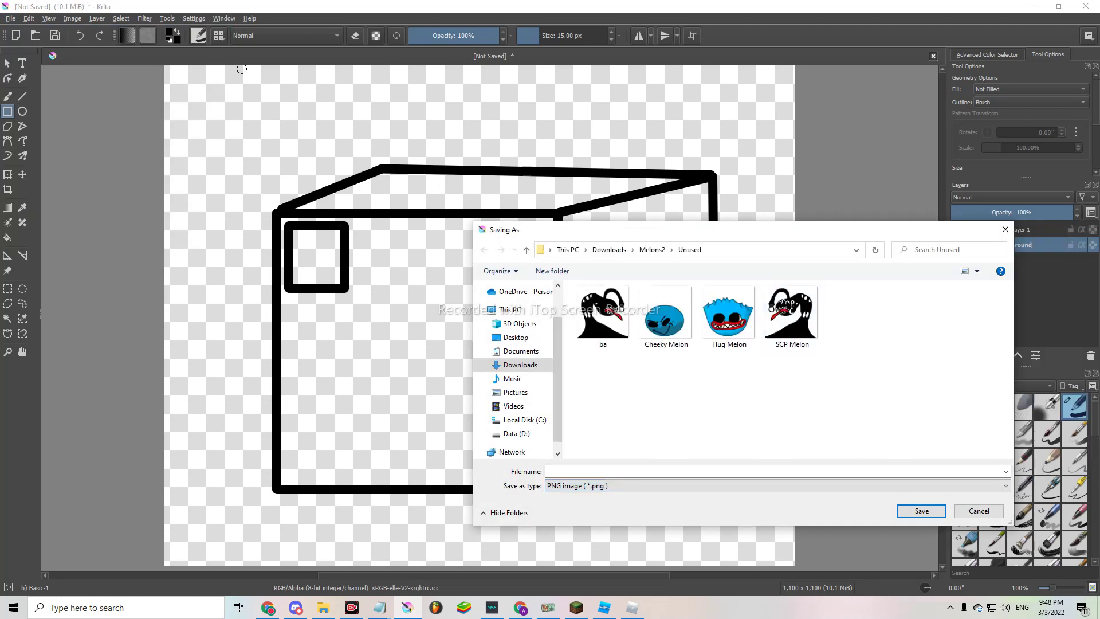
{"action": "left_click", "coordinate": [774, 471]}
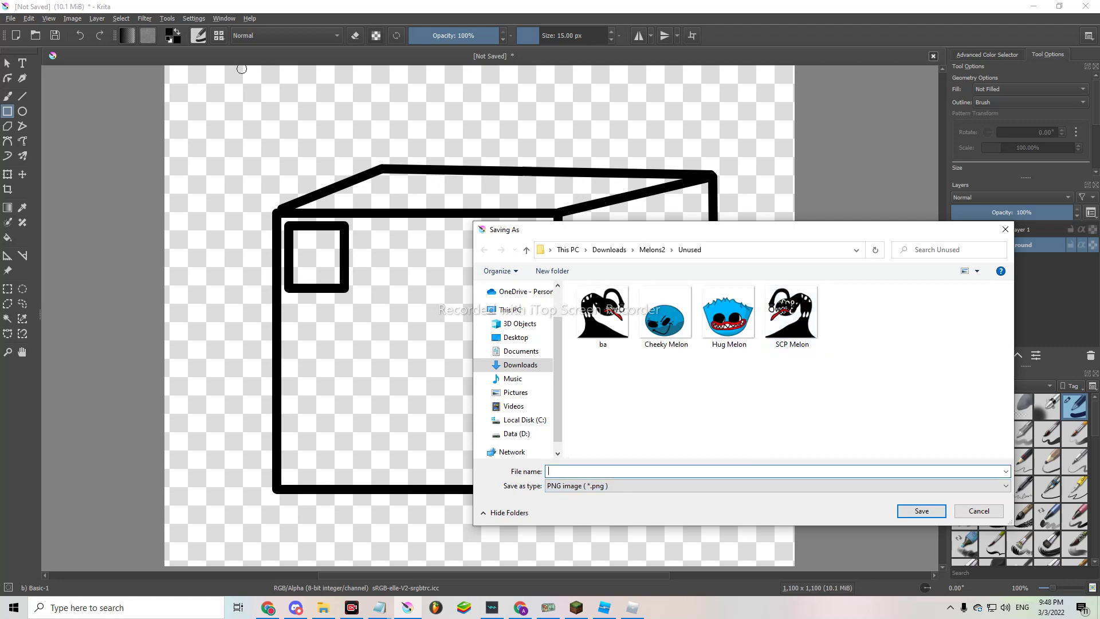
{"action": "left_click", "coordinate": [774, 486]}
{"action": "left_click", "coordinate": [602, 234]}
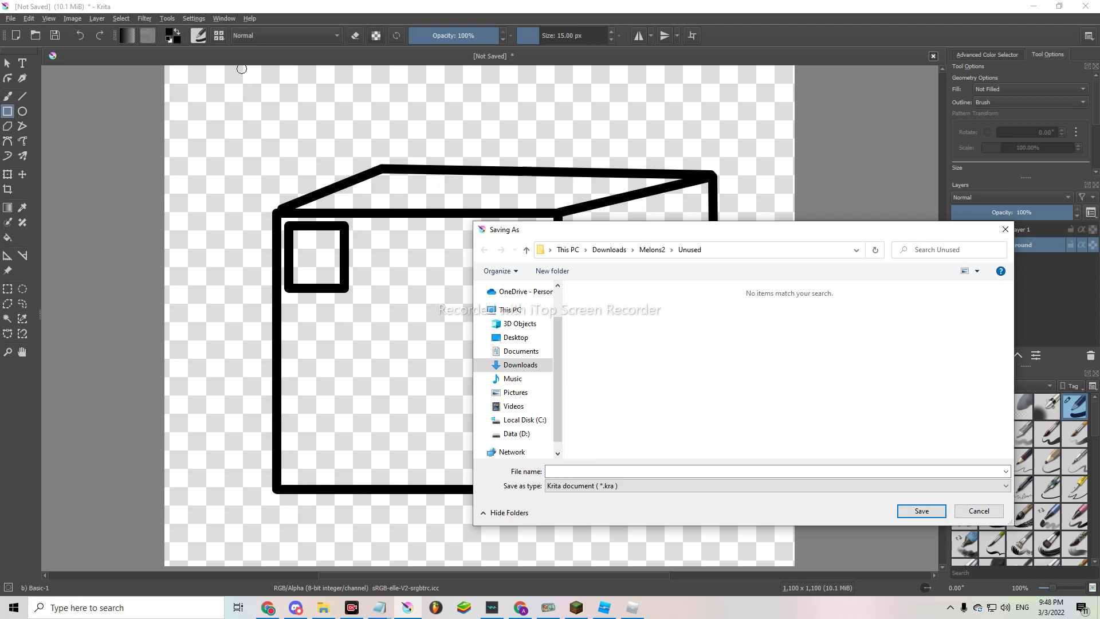
{"action": "type", "text": "eaea"}
{"action": "key", "text": "Return"}
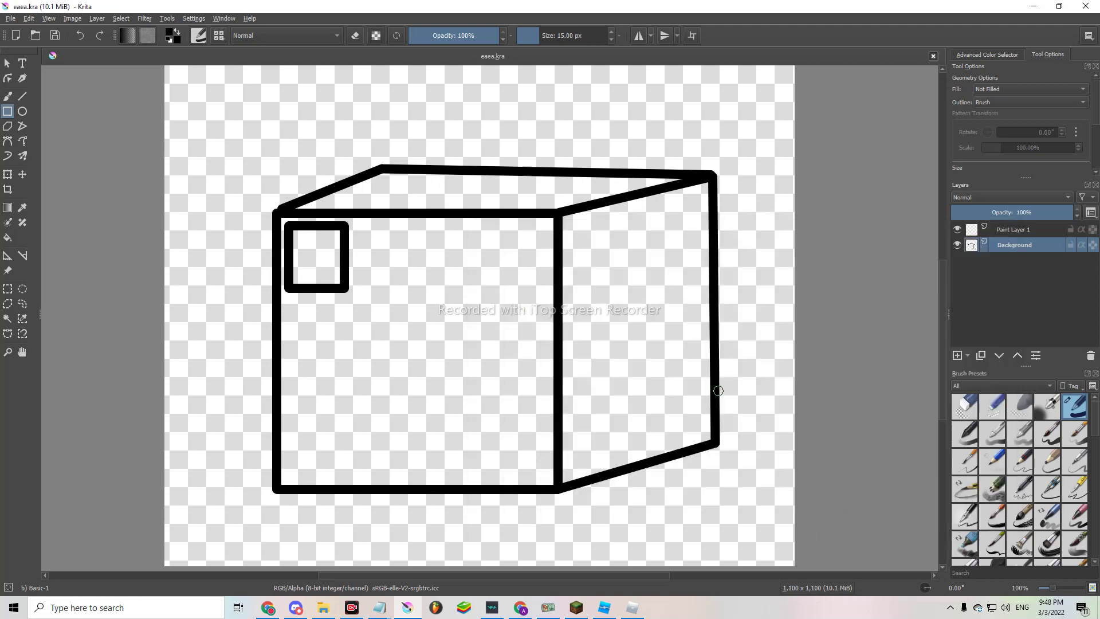
Switch to the freehand brush and undo two test strokes above the box.
{"action": "key", "text": "minus"}
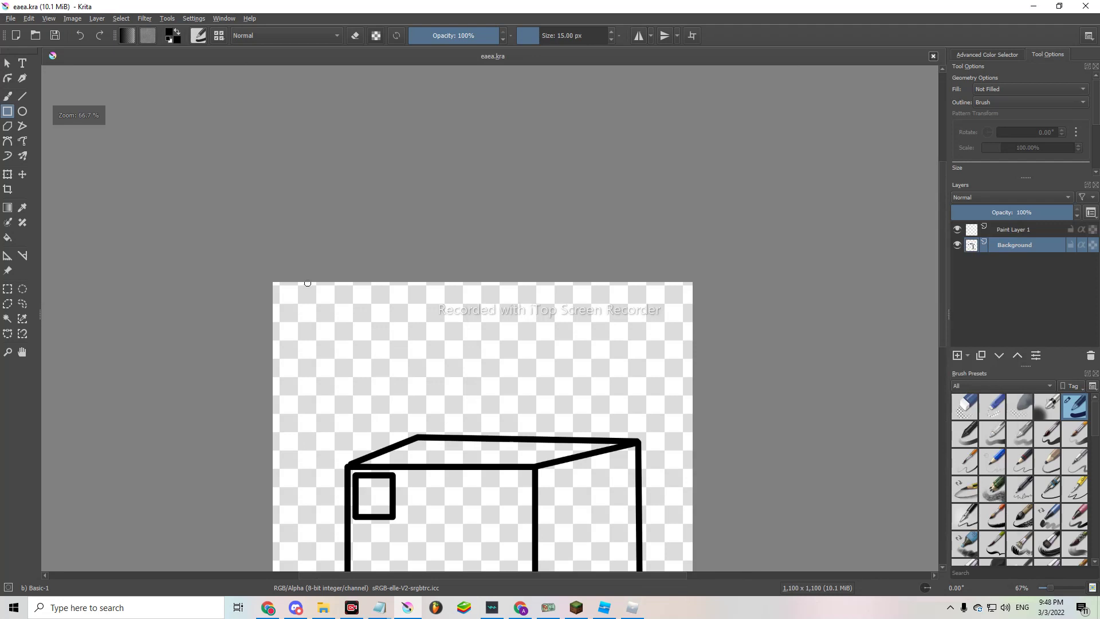
{"action": "left_click", "coordinate": [8, 95]}
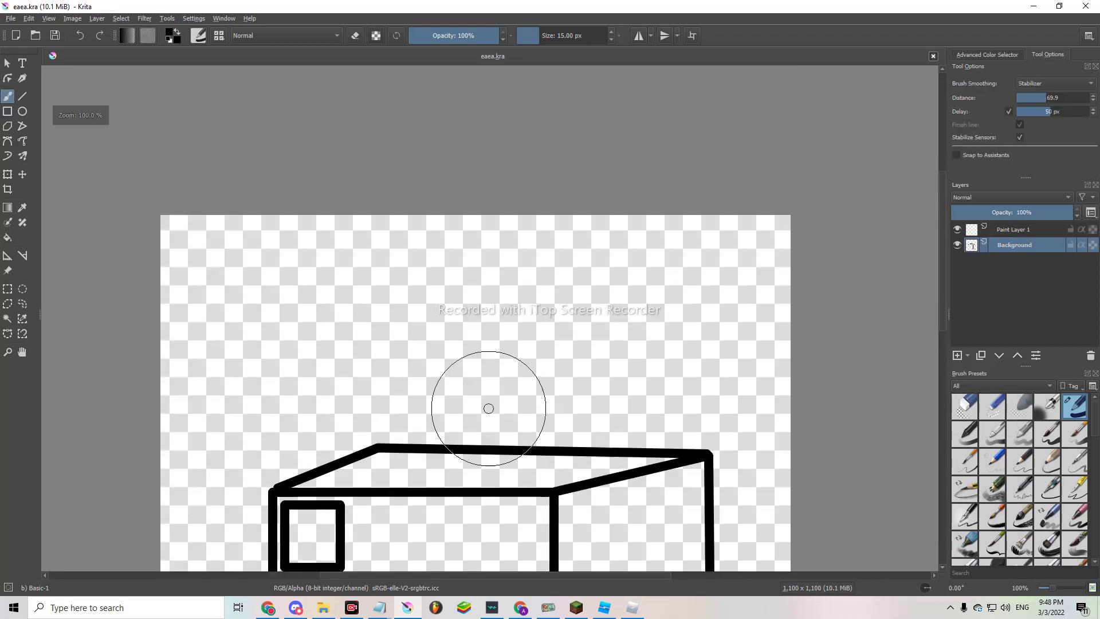
{"action": "scroll", "coordinate": [488, 409], "scroll_direction": "up", "scroll_amount": 1}
{"action": "mouse_move", "coordinate": [389, 204]}
{"action": "left_mouse_down"}
{"action": "mouse_move", "coordinate": [537, 255]}
{"action": "mouse_move", "coordinate": [396, 196]}
{"action": "left_mouse_up"}
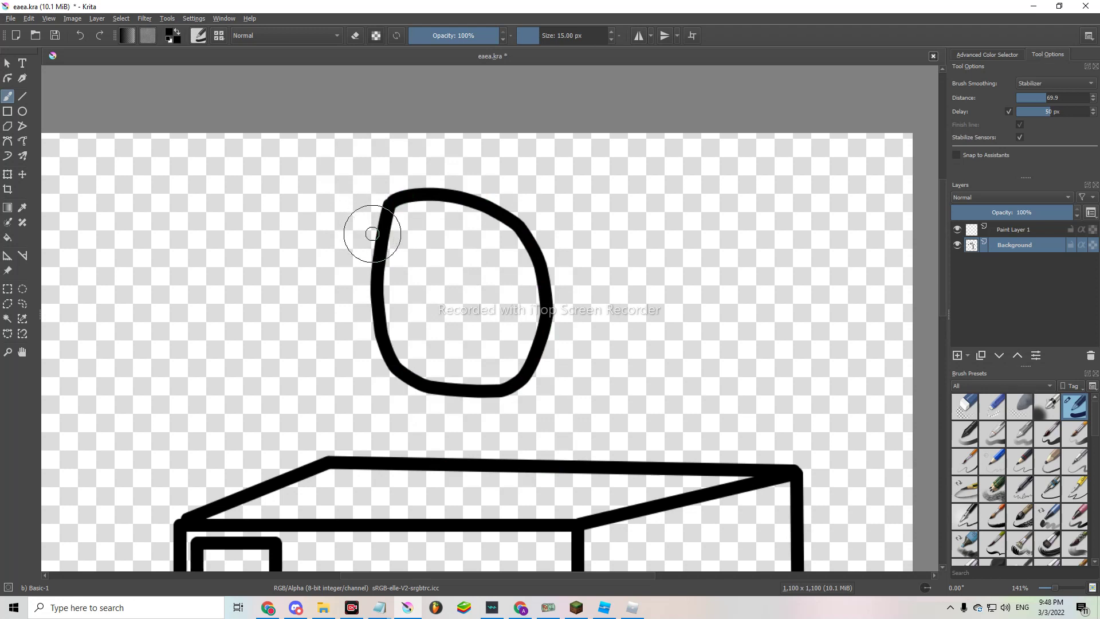
{"action": "left_click", "coordinate": [79, 36]}
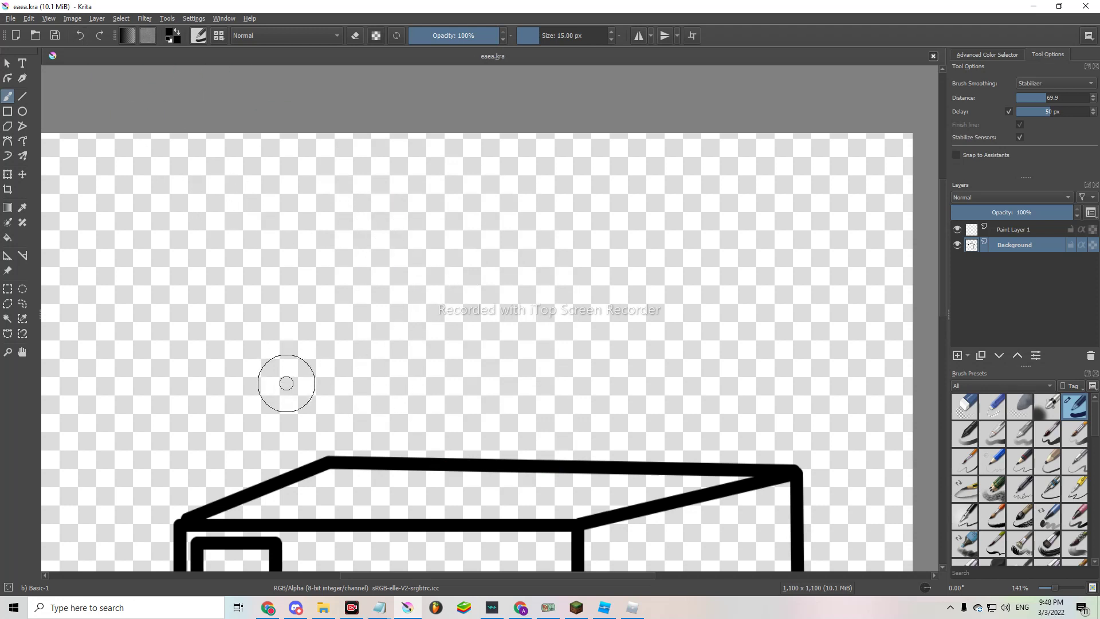
{"action": "left_click_drag", "start_coordinate": [292, 385], "coordinate": [392, 375]}
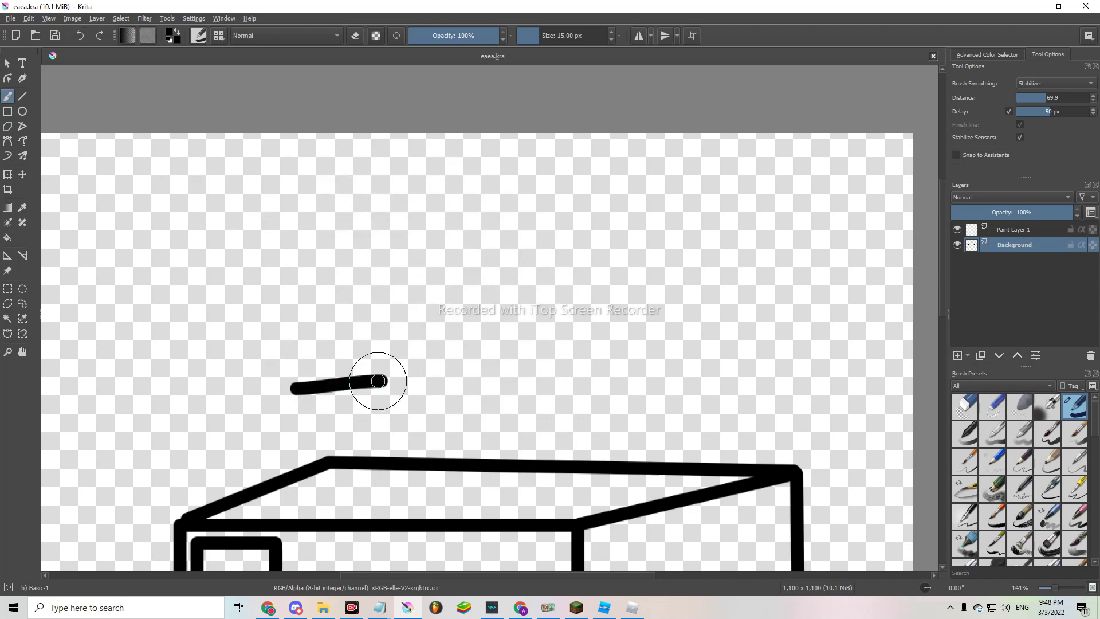
{"action": "left_click", "coordinate": [79, 36]}
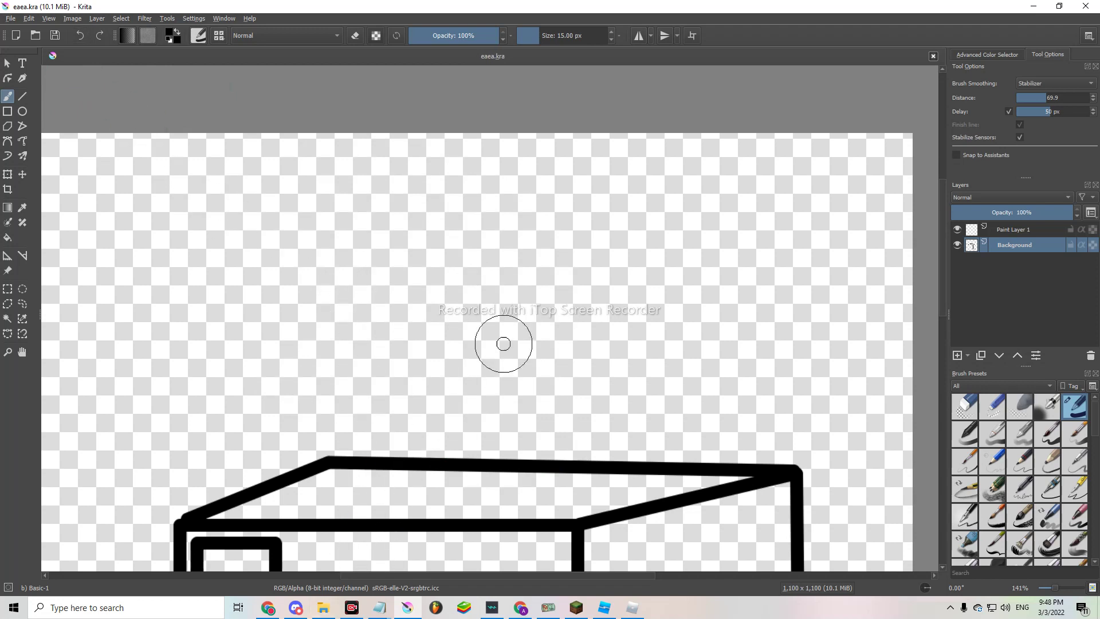
{"action": "scroll", "coordinate": [517, 387], "scroll_direction": "down", "scroll_amount": 4}
{"action": "scroll", "coordinate": [525, 430], "scroll_direction": "up", "scroll_amount": 2}
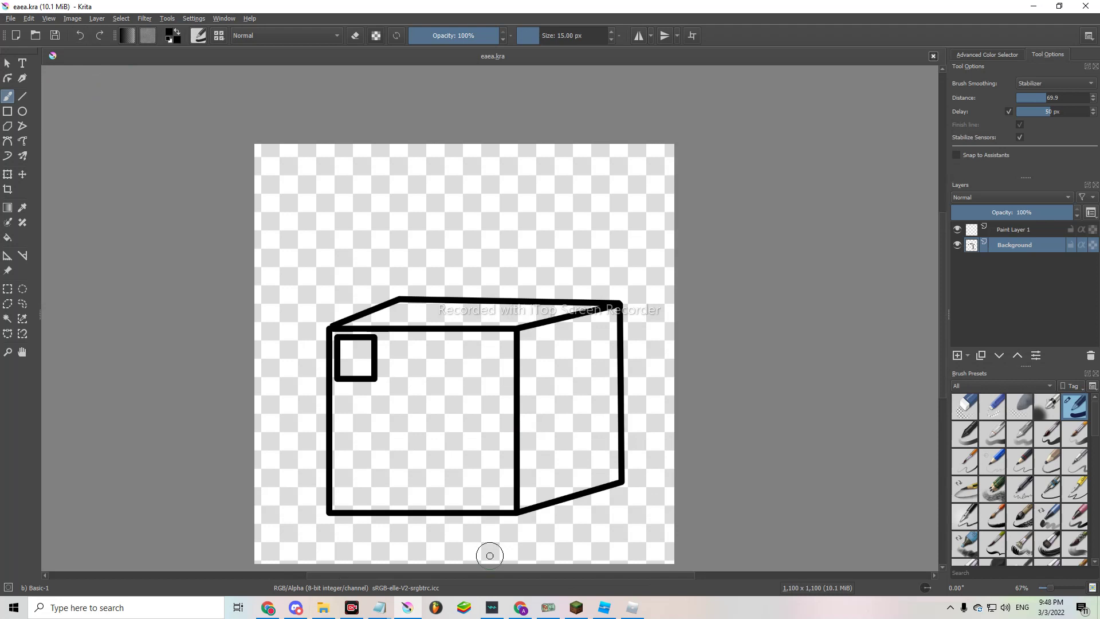
Pick brown as the painting colour from the pop-up palette.
{"action": "key", "text": "1"}
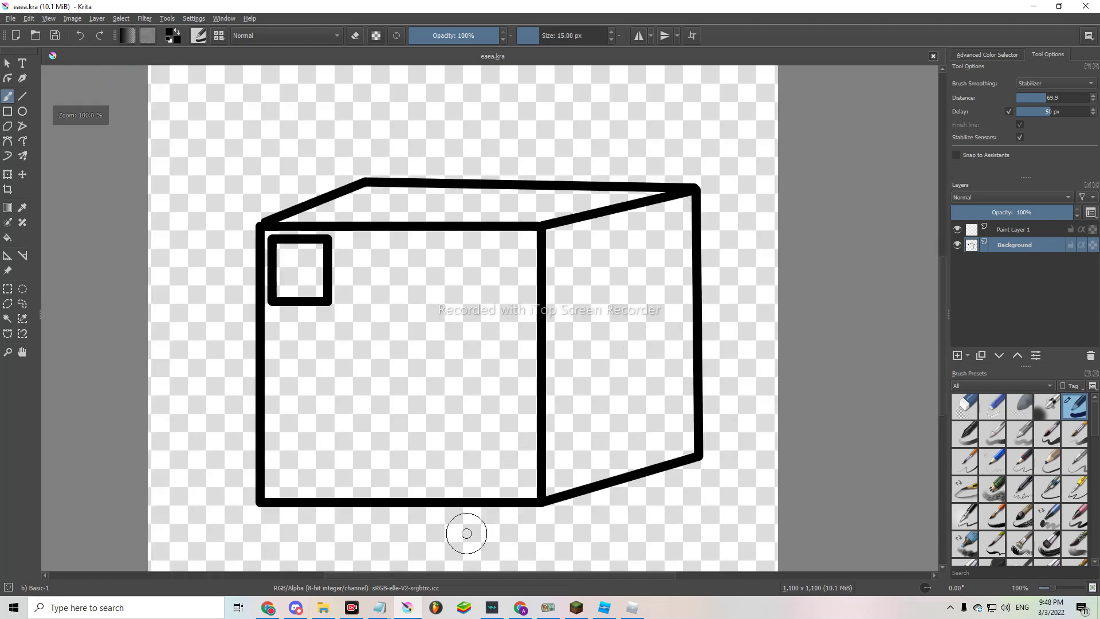
{"action": "right_click", "coordinate": [466, 527]}
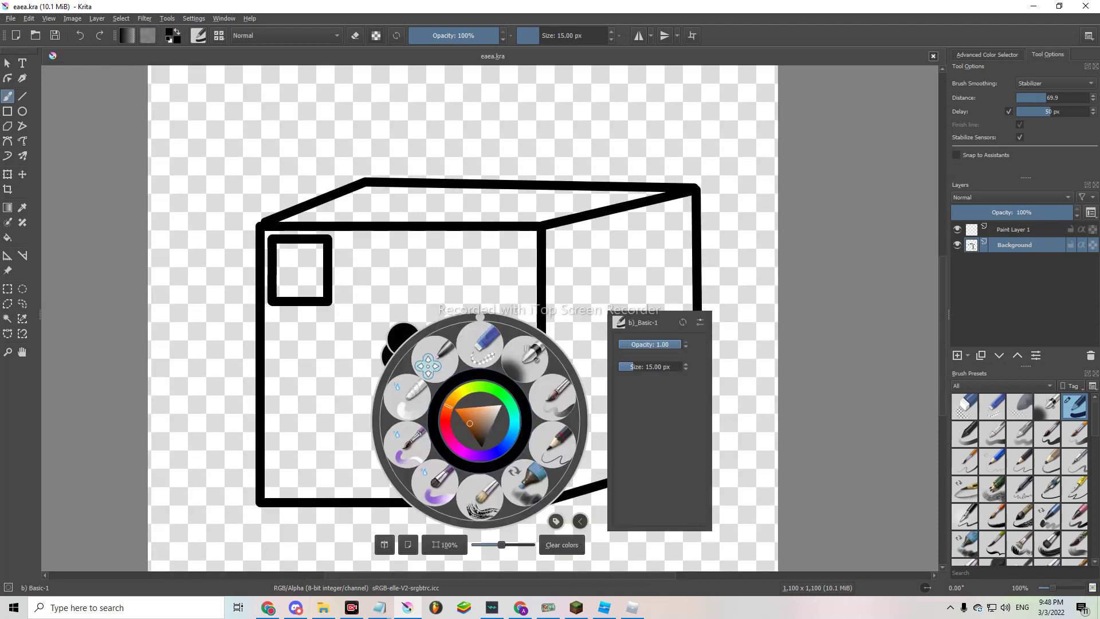
{"action": "mouse_move", "coordinate": [470, 423]}
{"action": "left_mouse_down"}
{"action": "mouse_move", "coordinate": [484, 431]}
{"action": "mouse_move", "coordinate": [472, 432]}
{"action": "left_mouse_up"}
{"action": "left_click", "coordinate": [556, 210]}
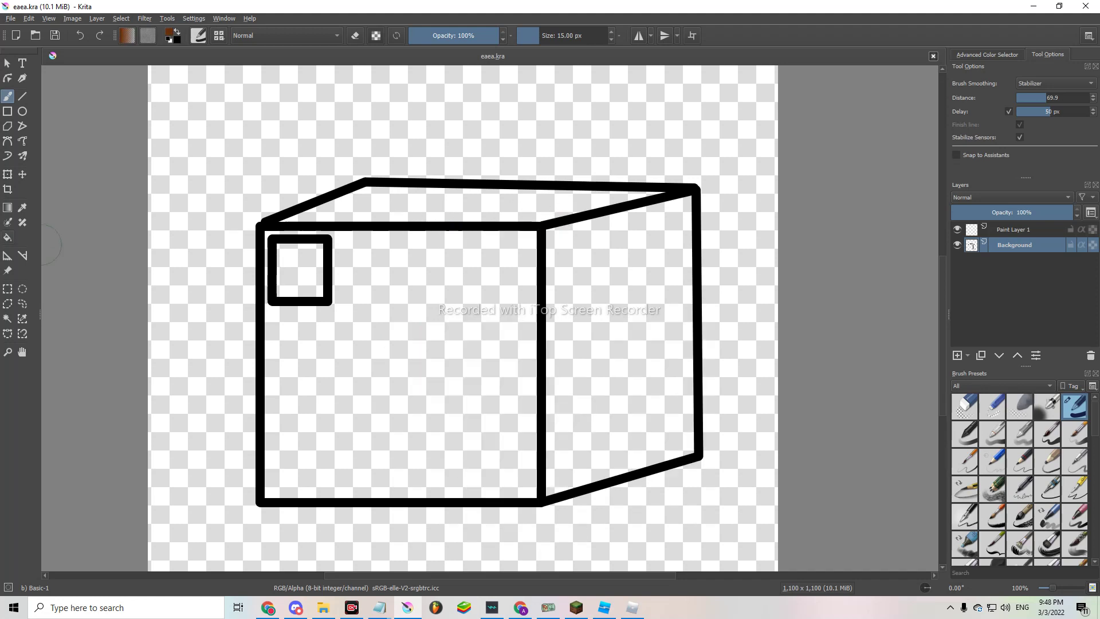
Fill the box outline and faces brown, then undo the face fills.
{"action": "key", "text": "f"}
{"action": "left_click", "coordinate": [260, 412]}
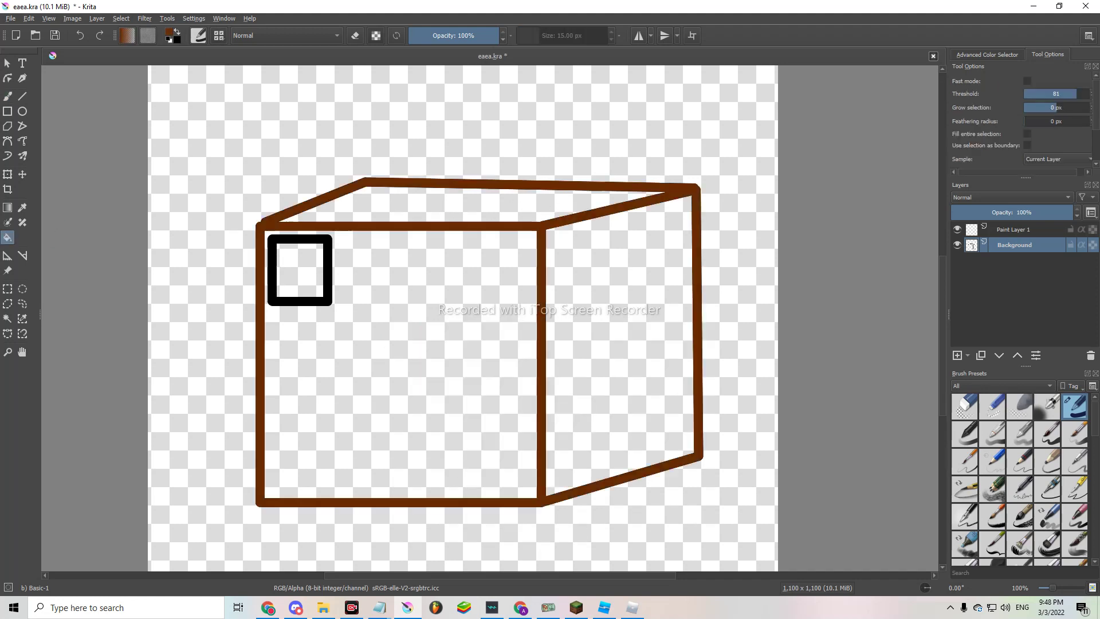
{"action": "right_click", "coordinate": [341, 421]}
{"action": "left_click", "coordinate": [395, 387]}
{"action": "left_click", "coordinate": [619, 344]}
{"action": "left_click", "coordinate": [515, 202]}
{"action": "right_click", "coordinate": [322, 315]}
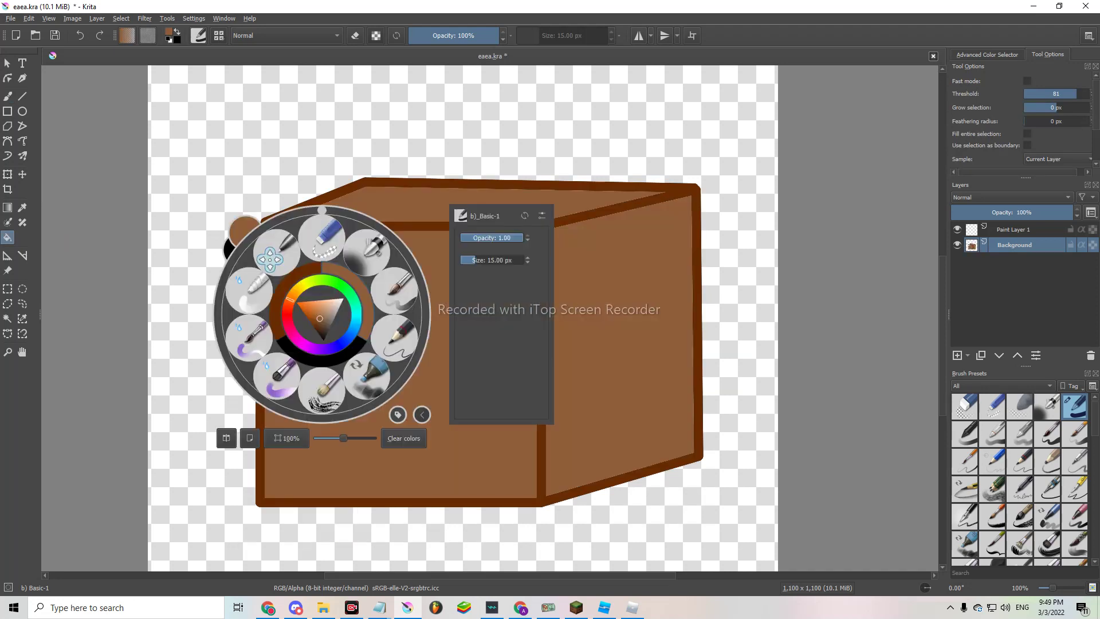
{"action": "left_click", "coordinate": [337, 314]}
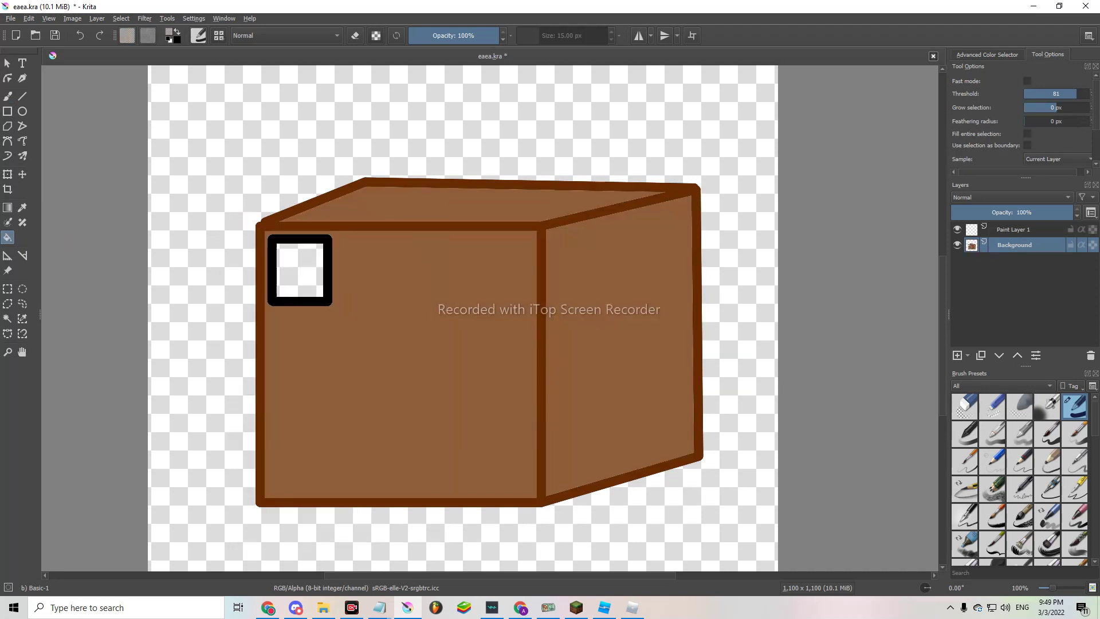
{"action": "left_click", "coordinate": [337, 314]}
{"action": "key", "text": "ctrl+z"}
{"action": "key", "text": "ctrl+z"}
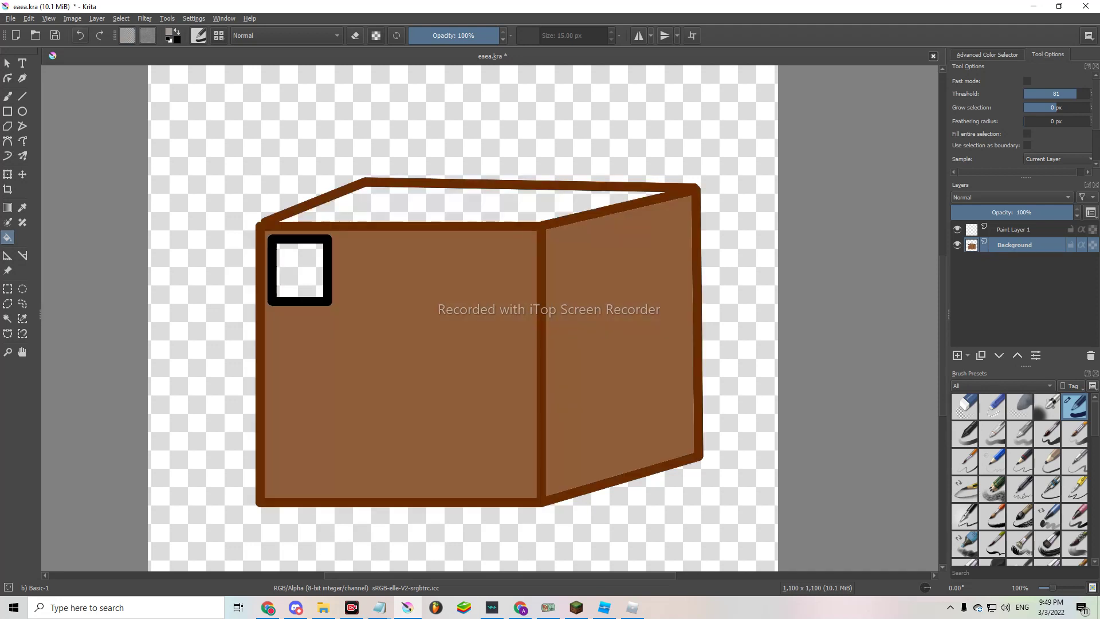
{"action": "key", "text": "ctrl+z"}
{"action": "key", "text": "ctrl+z"}
{"action": "key", "text": "ctrl+z"}
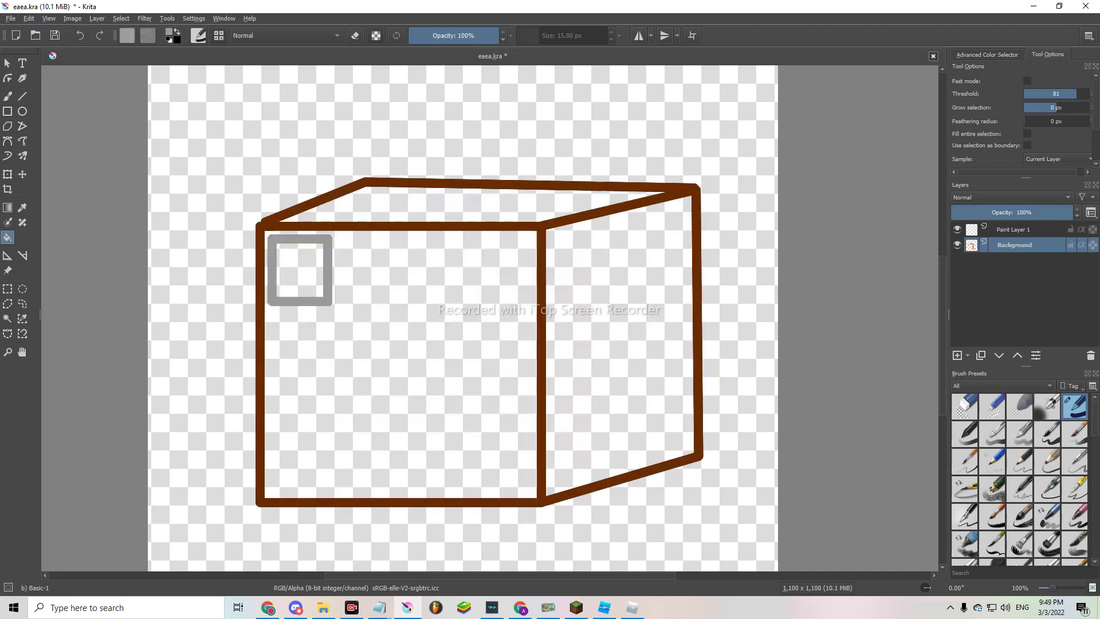
Fill the small square white and refill the front, right and top faces brown.
{"action": "right_click", "coordinate": [340, 399]}
{"action": "left_click", "coordinate": [261, 317]}
{"action": "left_click", "coordinate": [299, 270]}
{"action": "right_click", "coordinate": [424, 415]}
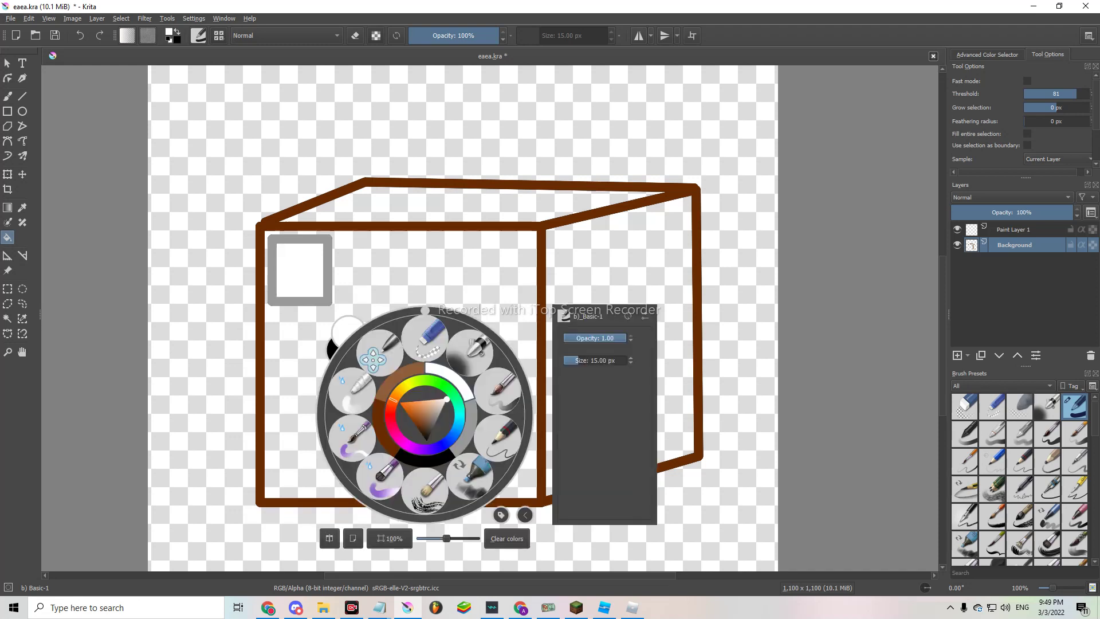
{"action": "left_click", "coordinate": [431, 411]}
{"action": "left_click", "coordinate": [400, 370]}
{"action": "left_click", "coordinate": [619, 336]}
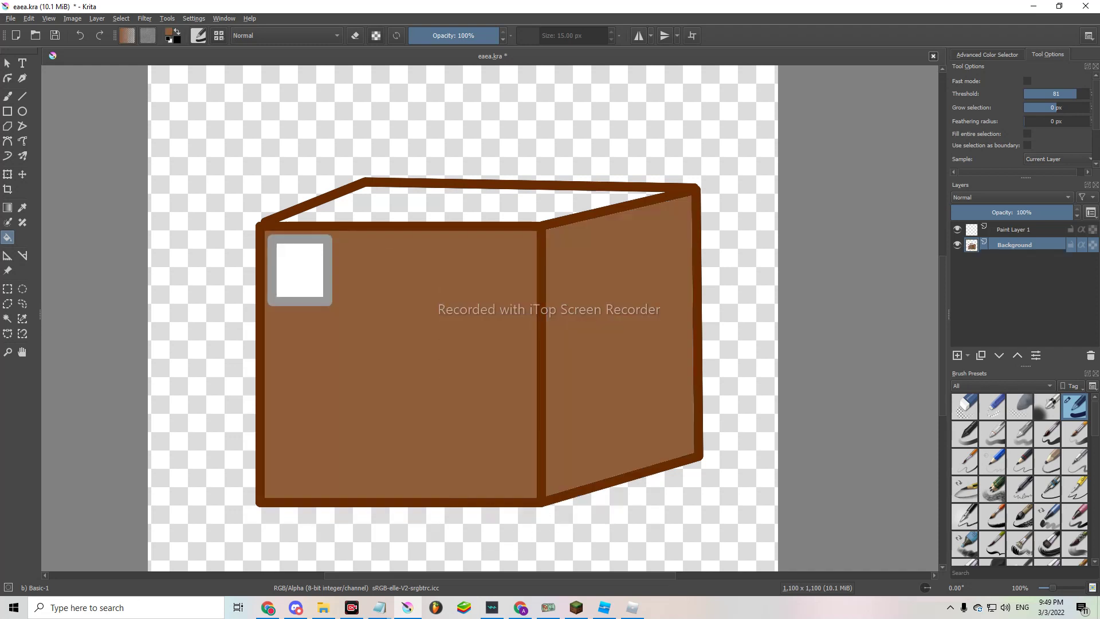
{"action": "left_click", "coordinate": [481, 203]}
Return to the freehand brush and bring up the File menu.
{"action": "key", "text": "b"}
{"action": "right_click", "coordinate": [454, 419]}
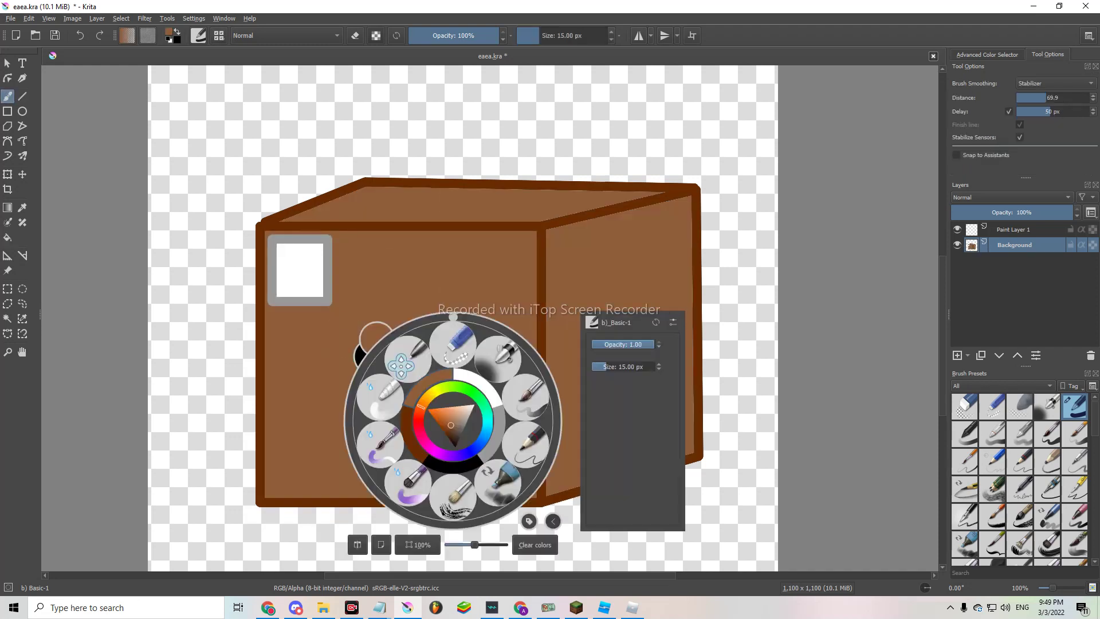
{"action": "left_click", "coordinate": [375, 337]}
{"action": "scroll", "coordinate": [376, 337], "scroll_direction": "down", "scroll_amount": 2}
{"action": "scroll", "coordinate": [412, 140], "scroll_direction": "up", "scroll_amount": 2}
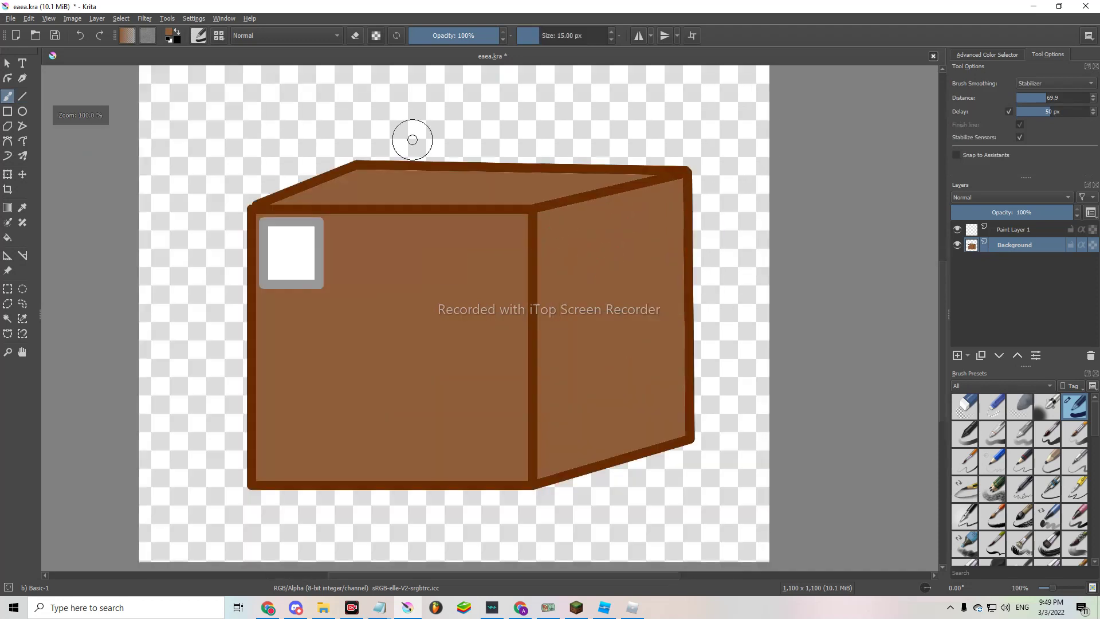
{"action": "left_click", "coordinate": [11, 18]}
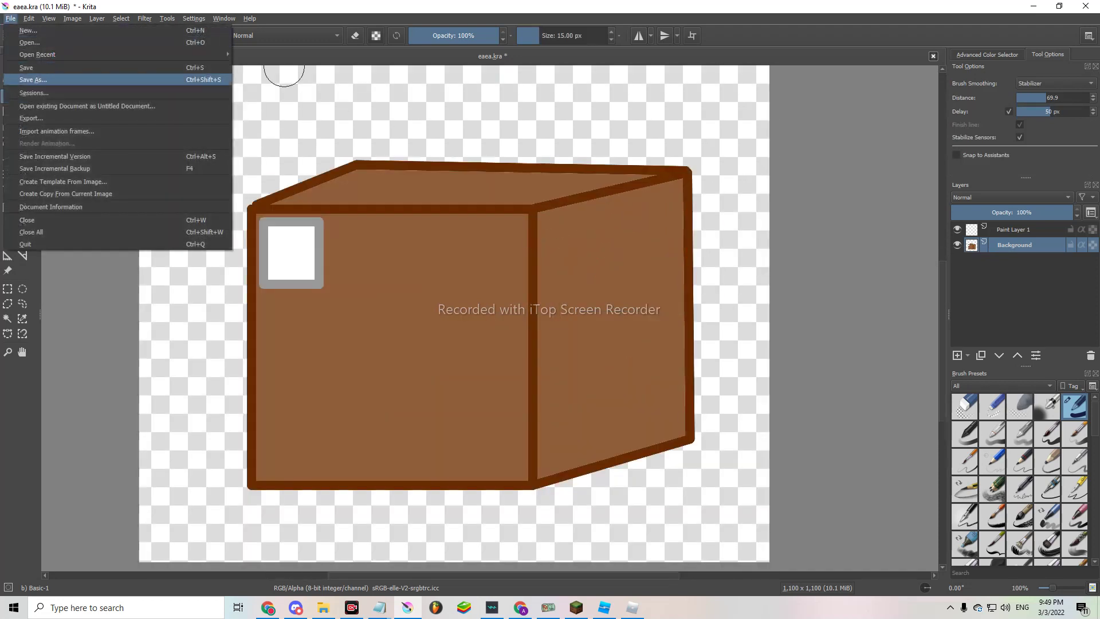
Export the drawing as Box.png with default PNG options, then return to the Roblox browser page.
{"action": "left_click", "coordinate": [33, 79]}
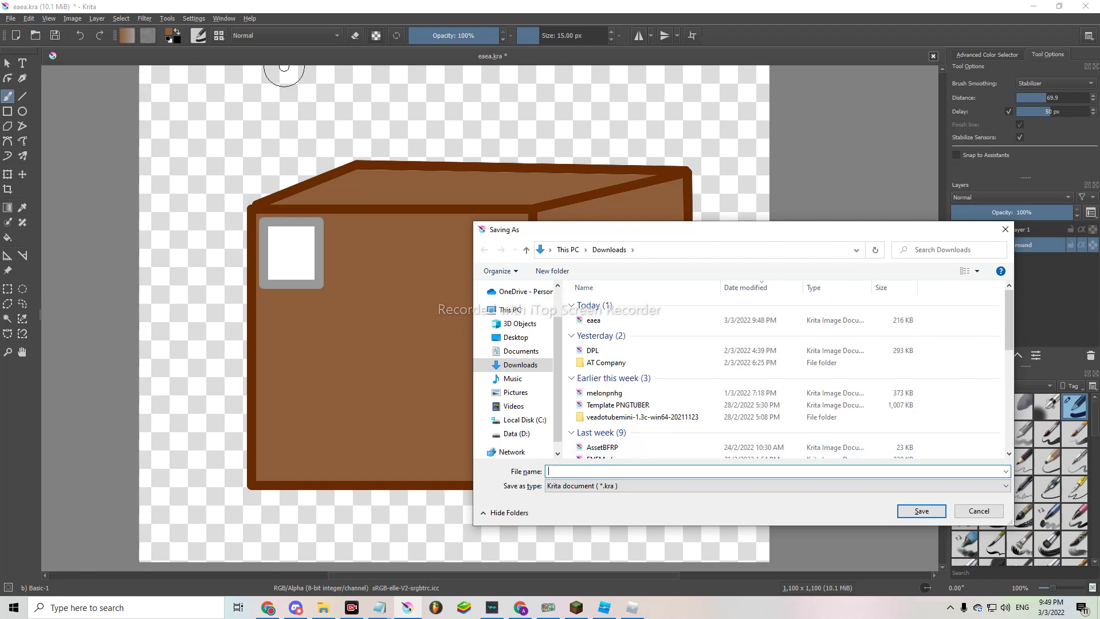
{"action": "left_click", "coordinate": [774, 486]}
{"action": "key", "text": "Return"}
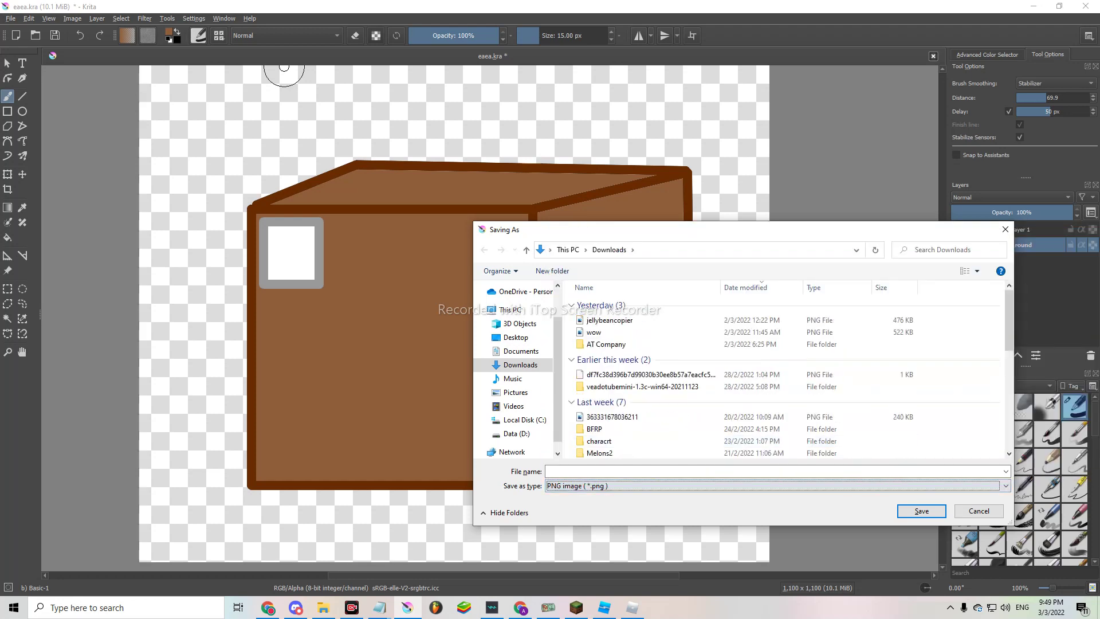
{"action": "key", "text": "shift+Tab"}
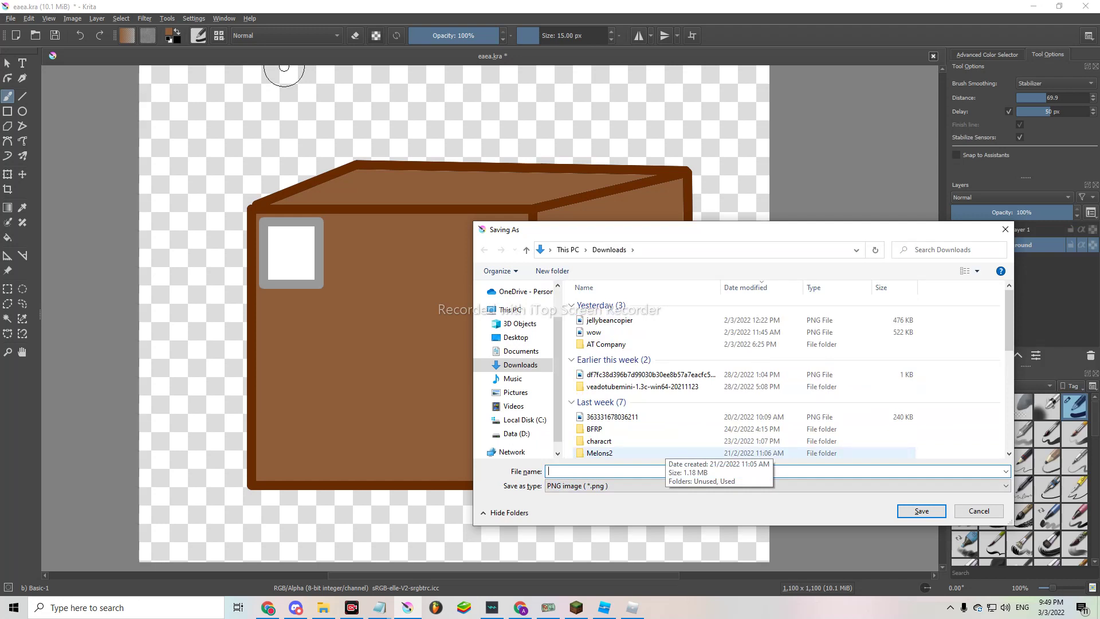
{"action": "type", "text": "bp"}
{"action": "key", "text": "BackSpace"}
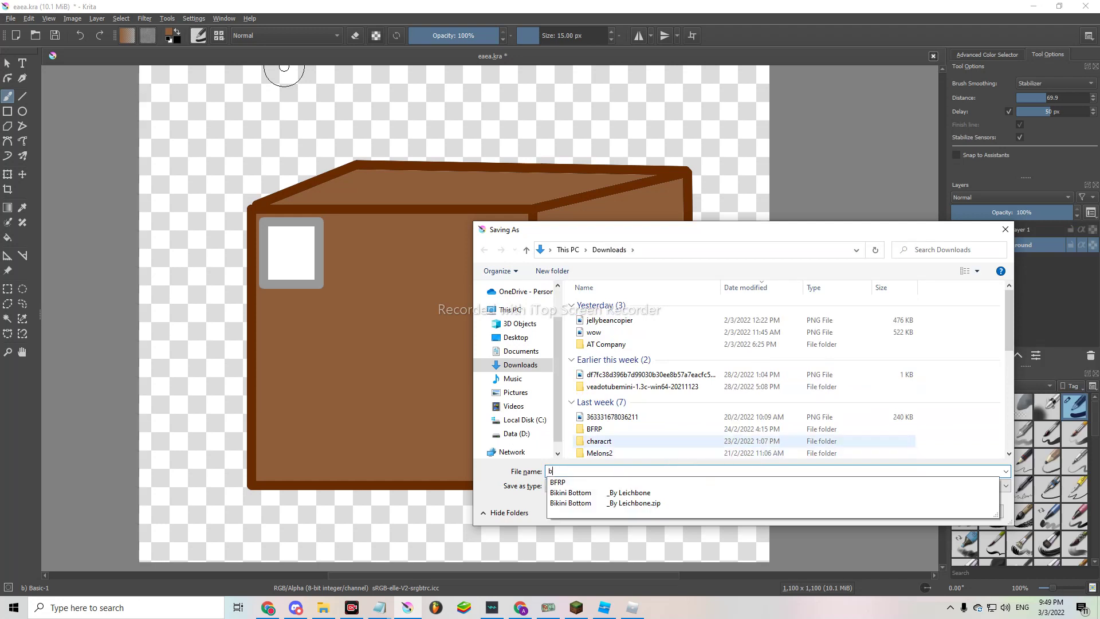
{"action": "type", "text": "o"}
{"action": "key", "text": "BackSpace"}
{"action": "key", "text": "BackSpace"}
{"action": "type", "text": "Box"}
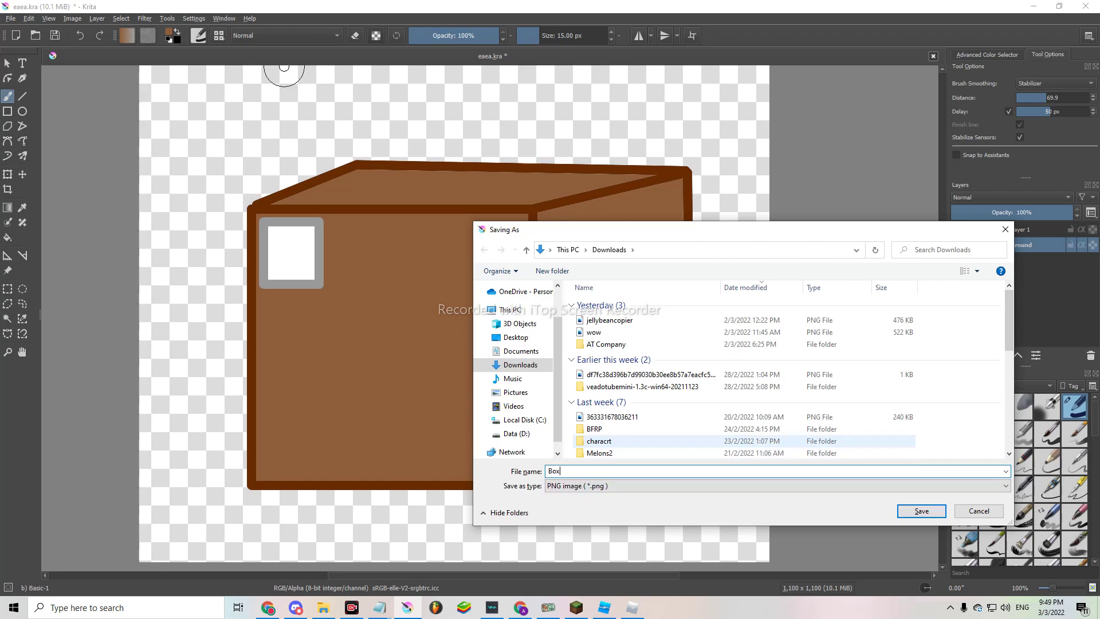
{"action": "key", "text": "Return"}
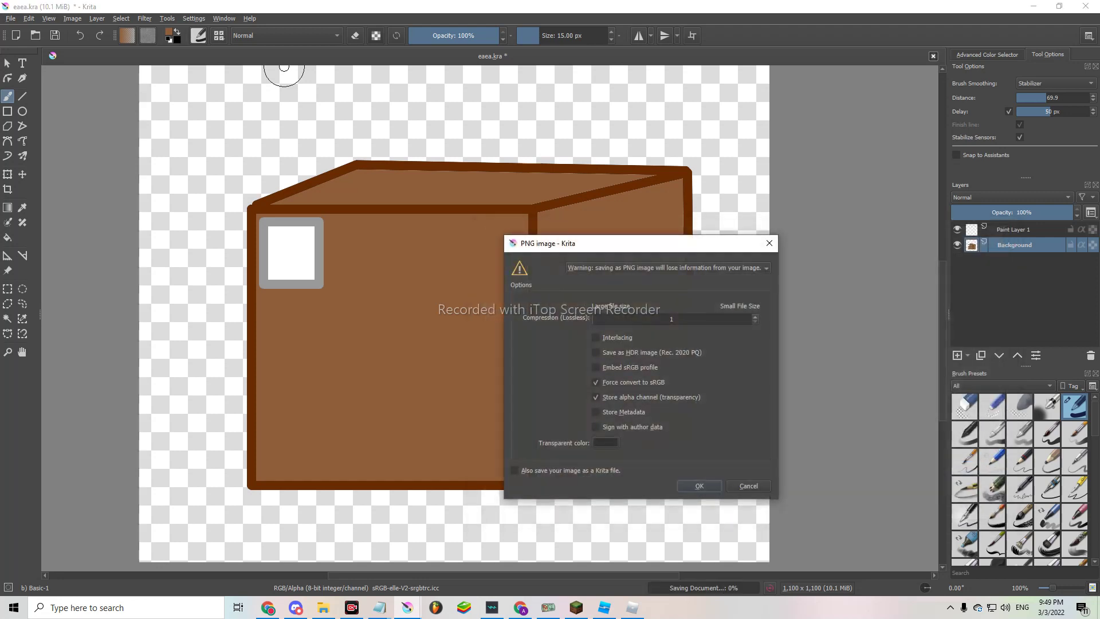
{"action": "left_click", "coordinate": [699, 485]}
{"action": "scroll", "coordinate": [662, 456], "scroll_direction": "down", "scroll_amount": 2}
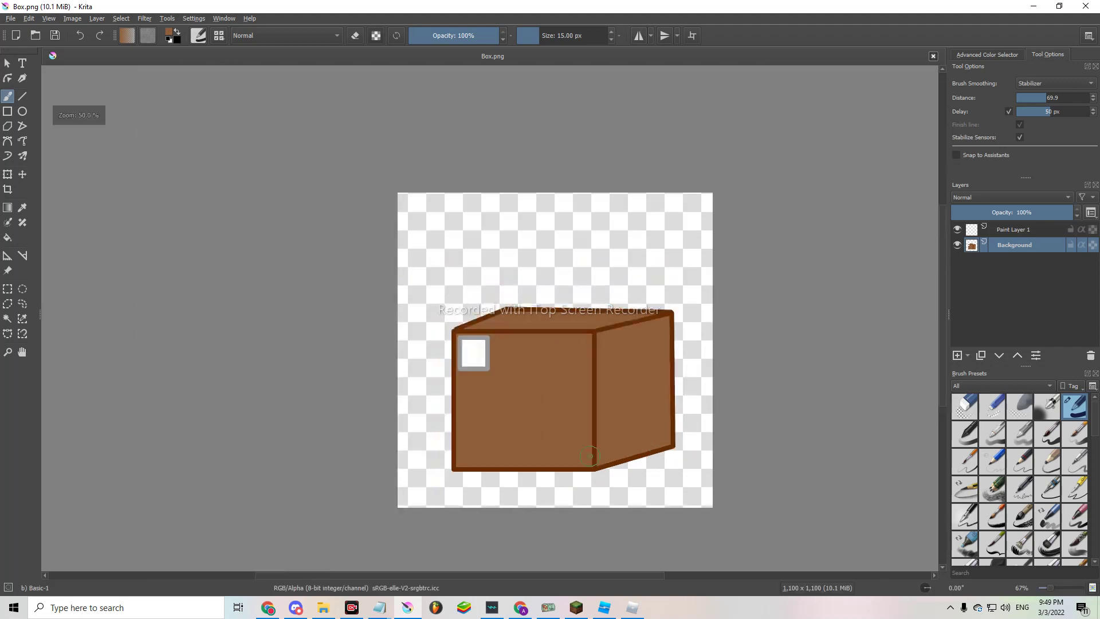
{"action": "scroll", "coordinate": [662, 455], "scroll_direction": "up", "scroll_amount": 2}
{"action": "left_click", "coordinate": [269, 608]}
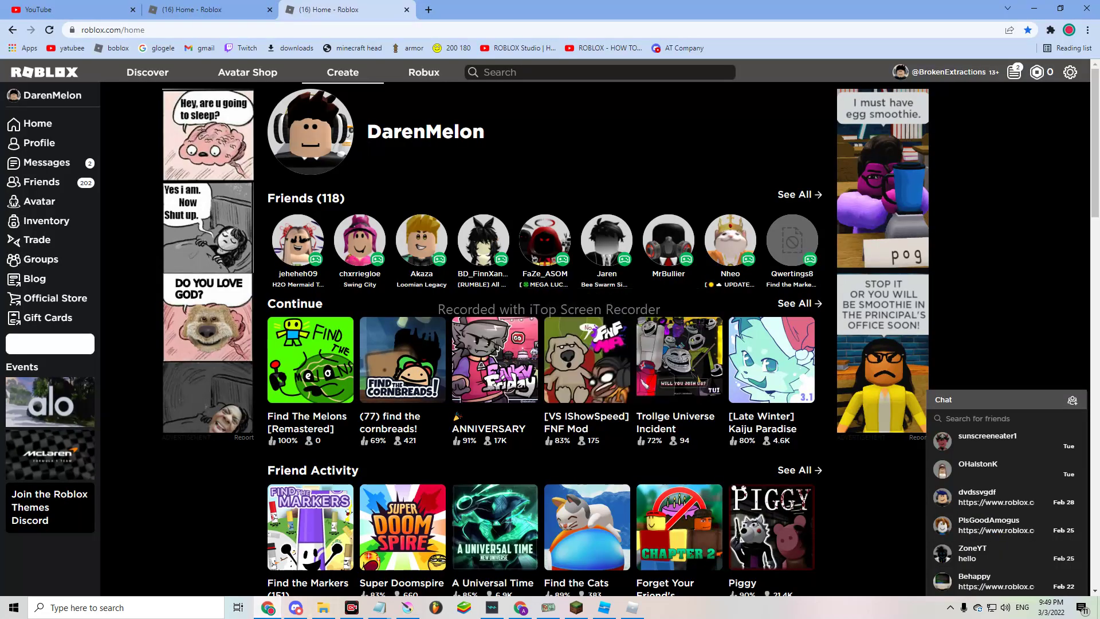
Upload Box.png from Downloads as a new Roblox decal named Box.
{"action": "key", "text": "F5"}
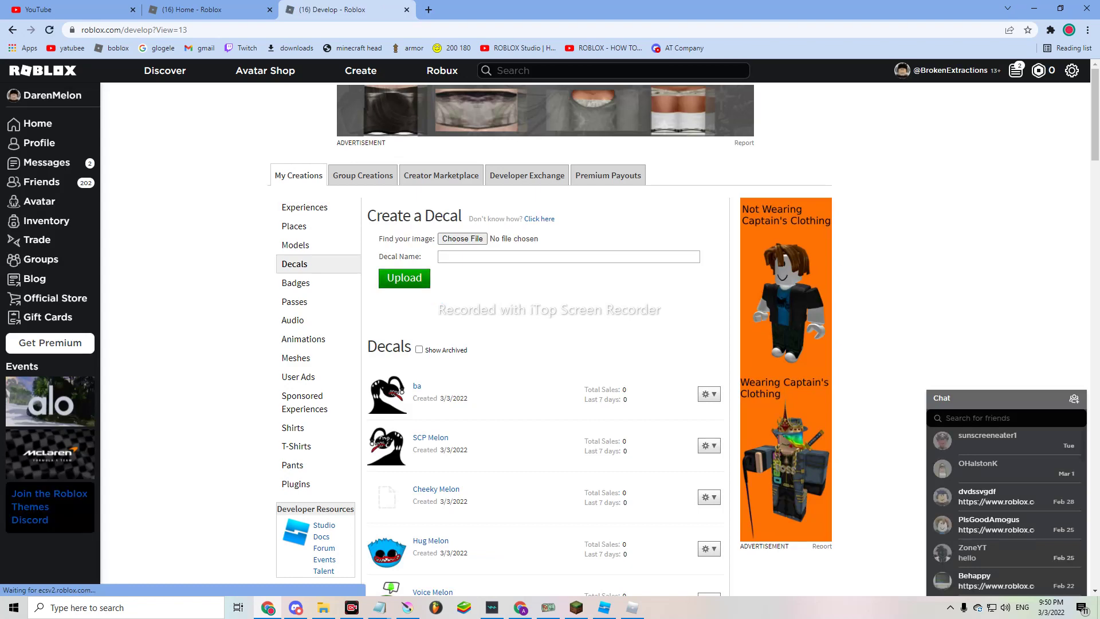
{"action": "left_click", "coordinate": [462, 238]}
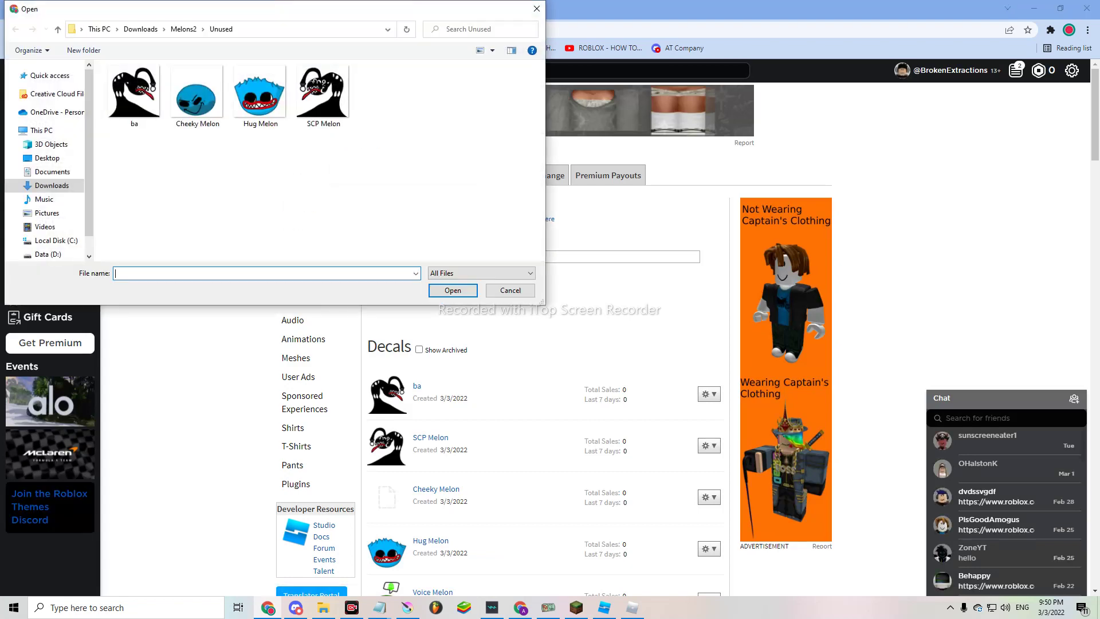
{"action": "left_click", "coordinate": [52, 186]}
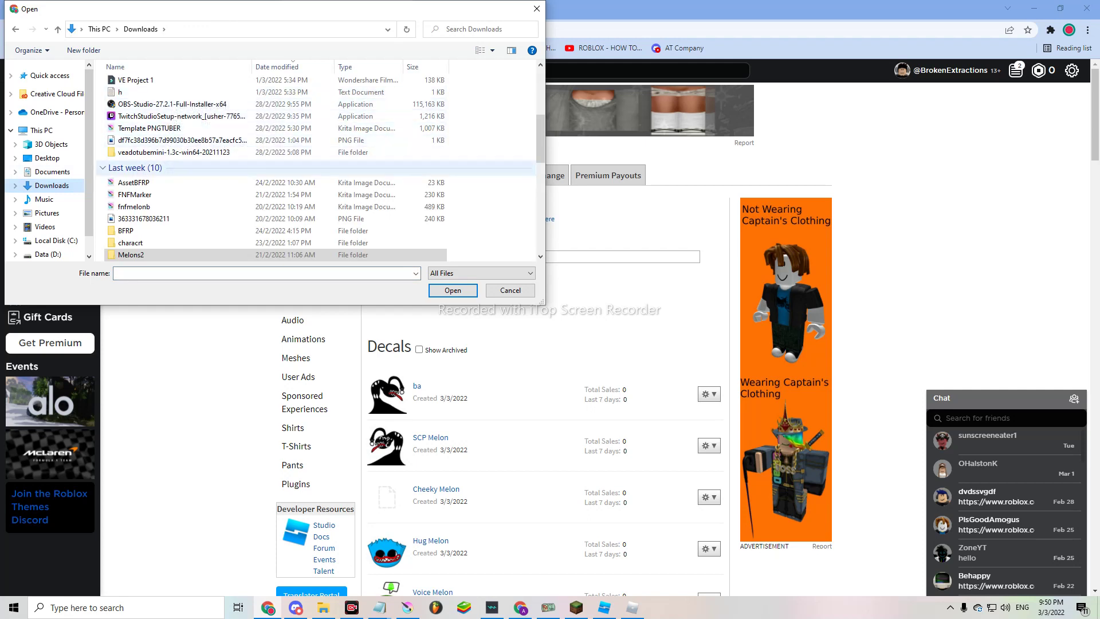
{"action": "scroll", "coordinate": [185, 186], "scroll_direction": "up", "scroll_amount": 4}
{"action": "scroll", "coordinate": [184, 186], "scroll_direction": "up", "scroll_amount": 1}
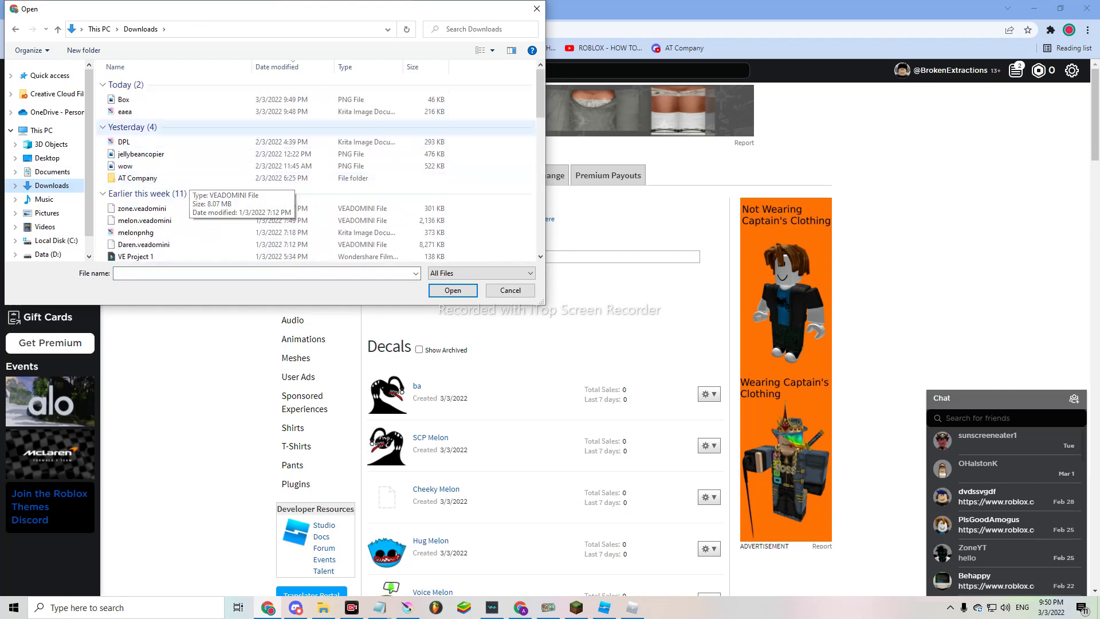
{"action": "double_click", "coordinate": [125, 99]}
{"action": "key", "text": "Return"}
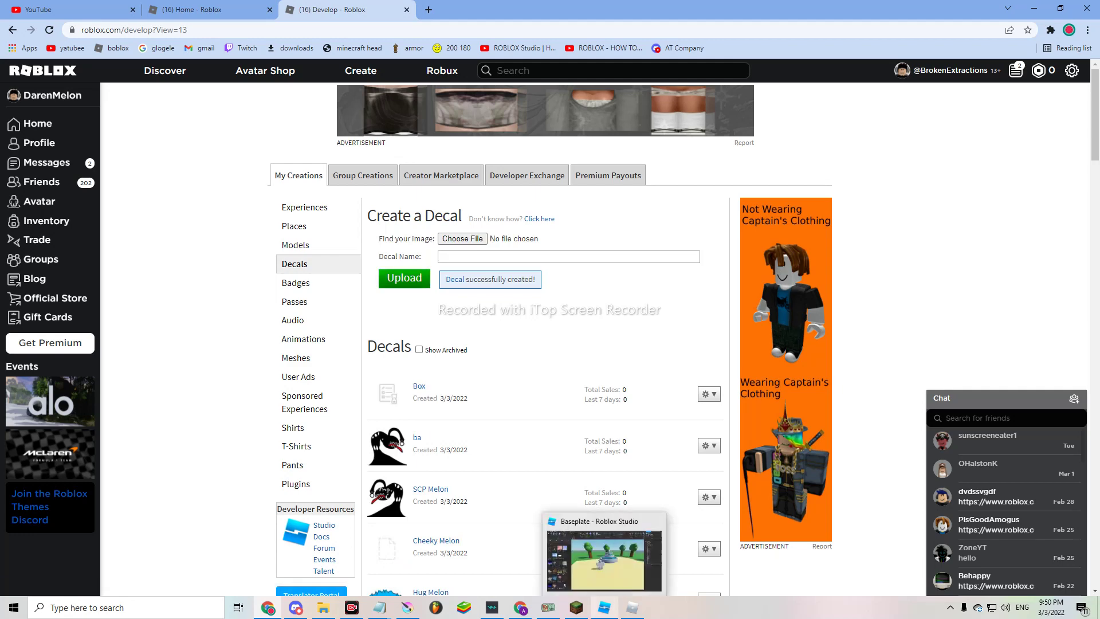
Insert a new part in Studio, focus on it, and scale its depth down.
{"action": "left_click", "coordinate": [604, 559]}
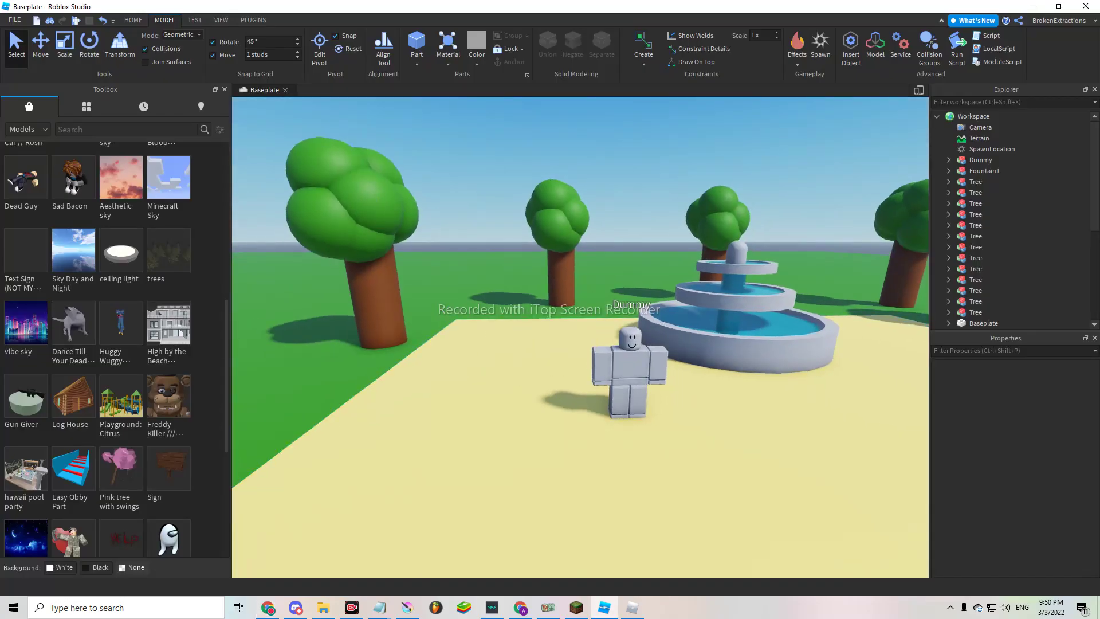
{"action": "left_click", "coordinate": [317, 47]}
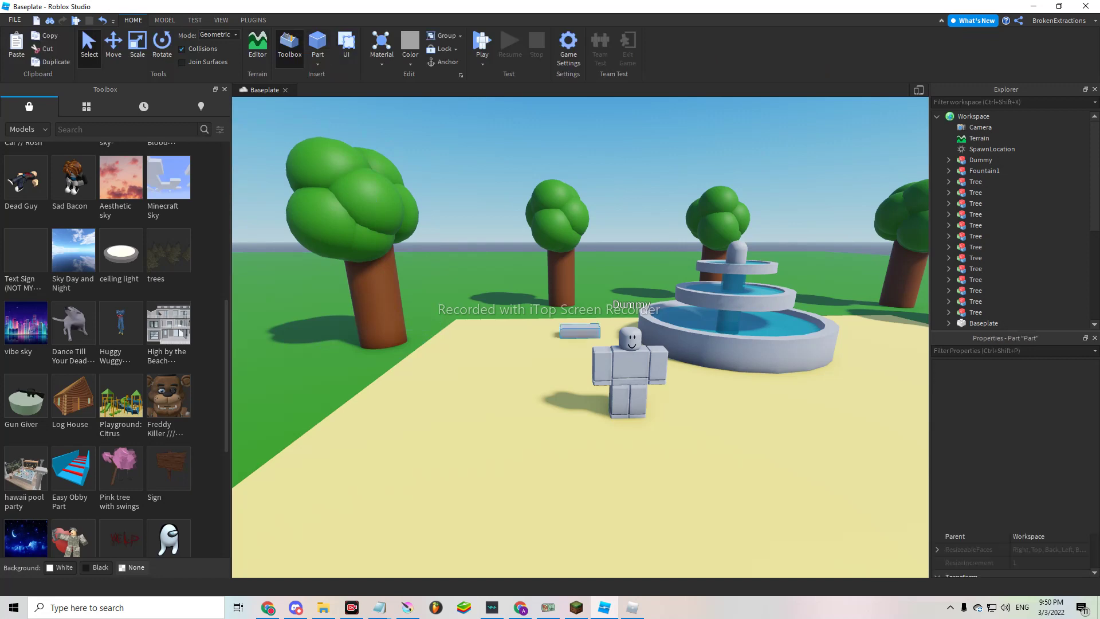
{"action": "scroll", "coordinate": [580, 335], "scroll_direction": "up", "scroll_amount": 5}
{"action": "key", "text": "f"}
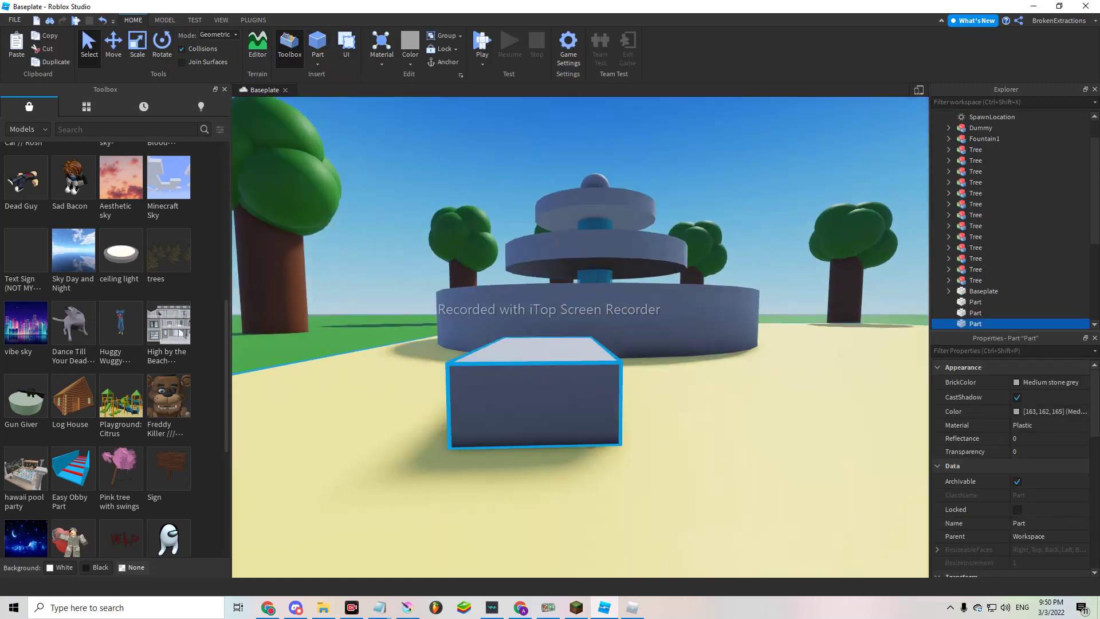
{"action": "scroll", "coordinate": [1014, 468], "scroll_direction": "down", "scroll_amount": 3}
{"action": "key", "text": "ctrl+3"}
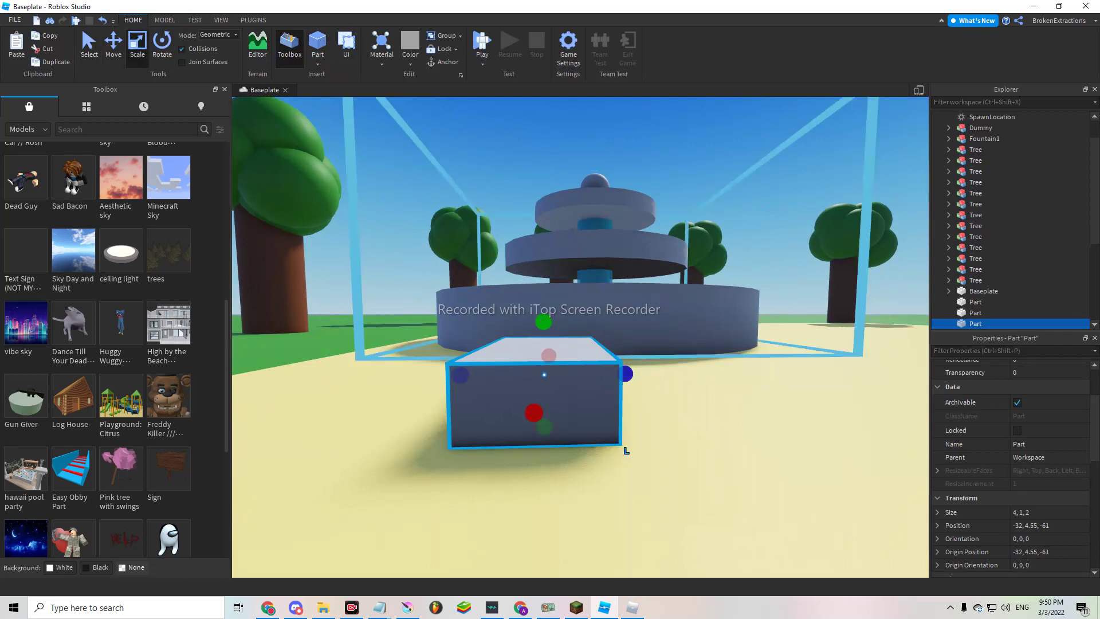
{"action": "left_click_drag", "start_coordinate": [624, 447], "coordinate": [541, 451]}
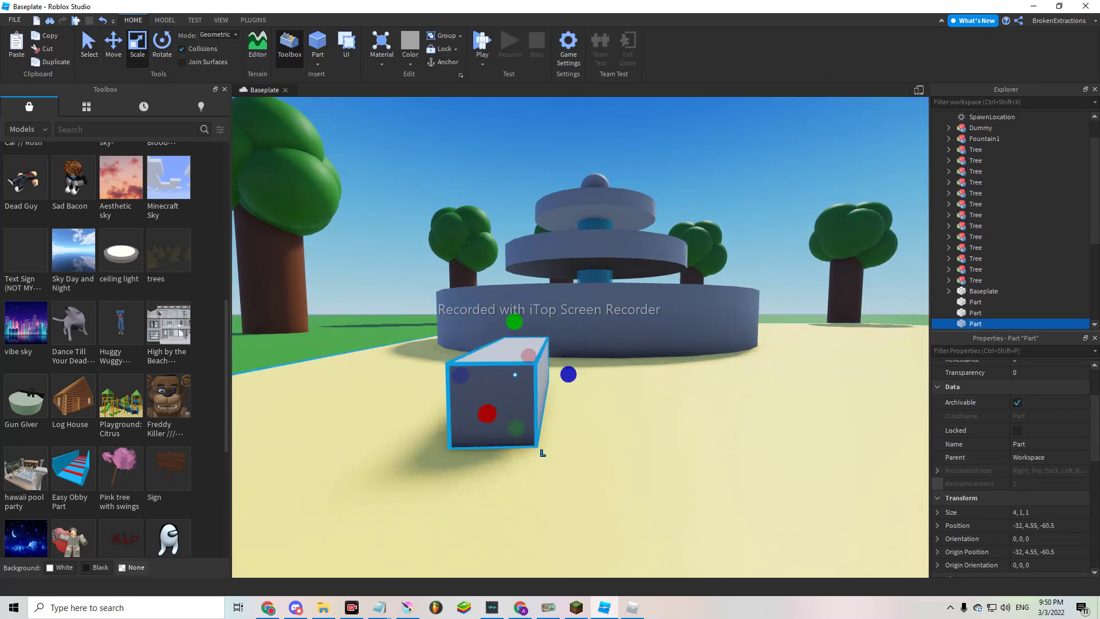
{"action": "scroll", "coordinate": [1014, 469], "scroll_direction": "down", "scroll_amount": 1}
Edit the part's Size in Properties, keeping width 4 and reducing depth to 0.01.
{"action": "left_click", "coordinate": [938, 434]}
{"action": "left_click", "coordinate": [1048, 446]}
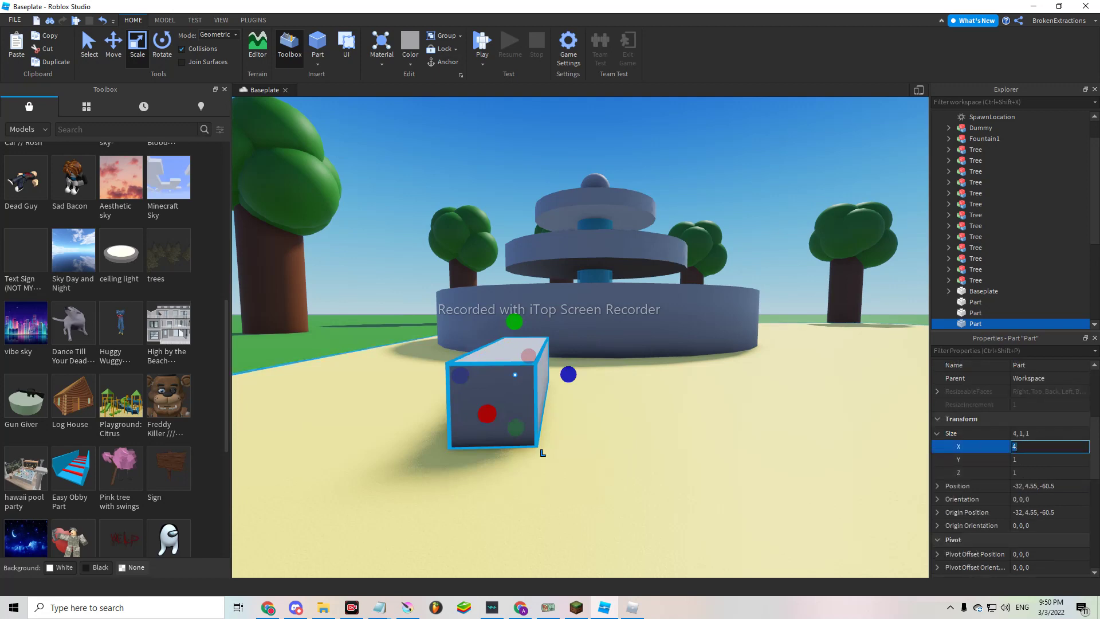
{"action": "type", "text": "2"}
{"action": "key", "text": "Return"}
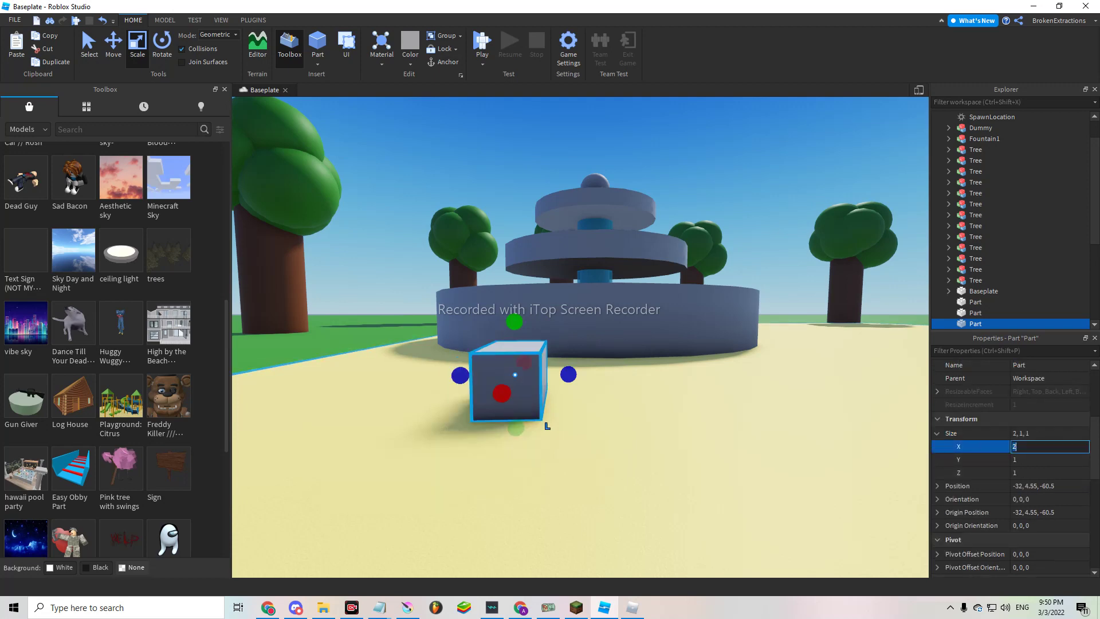
{"action": "key", "text": "ctrl+z"}
{"action": "key", "text": "Tab"}
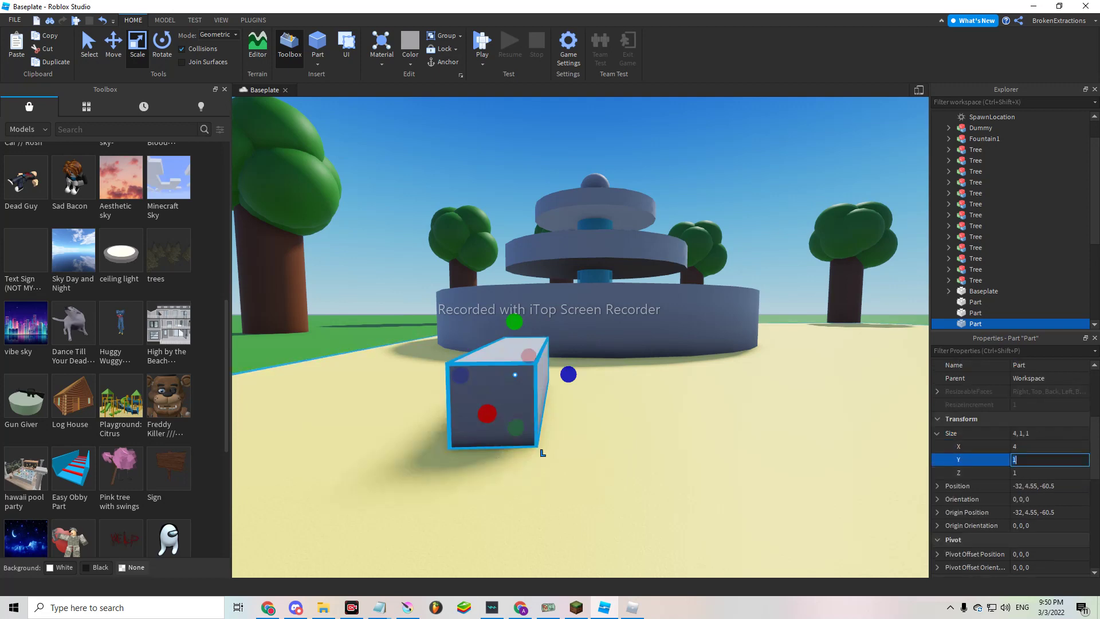
{"action": "type", "text": "0.9"}
{"action": "key", "text": "Return"}
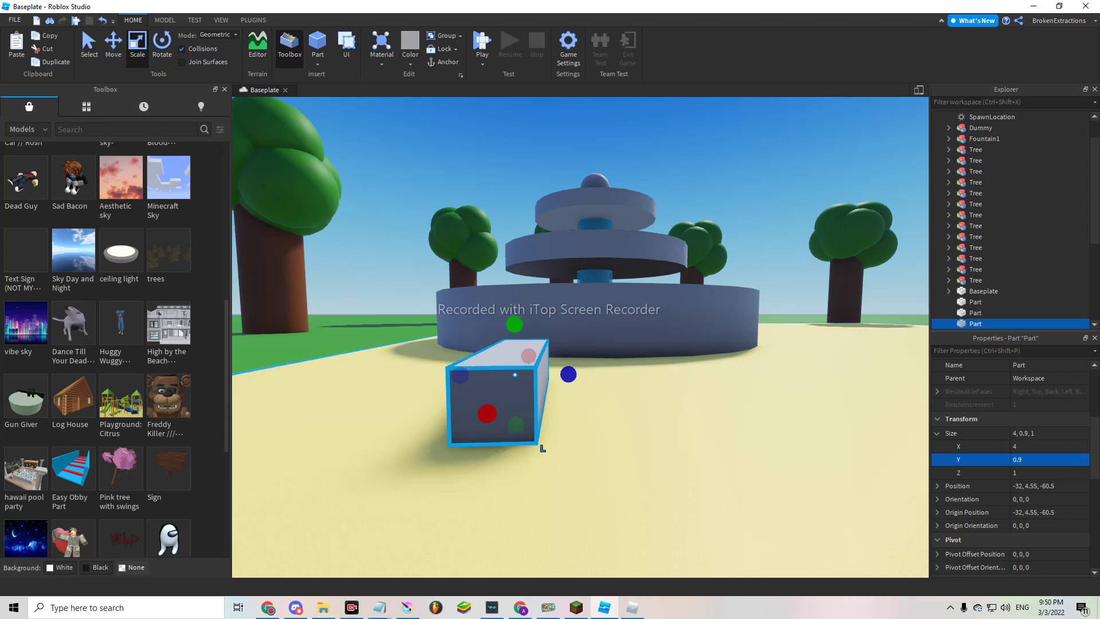
{"action": "key", "text": "Return"}
{"action": "type", "text": "1"}
{"action": "key", "text": "Return"}
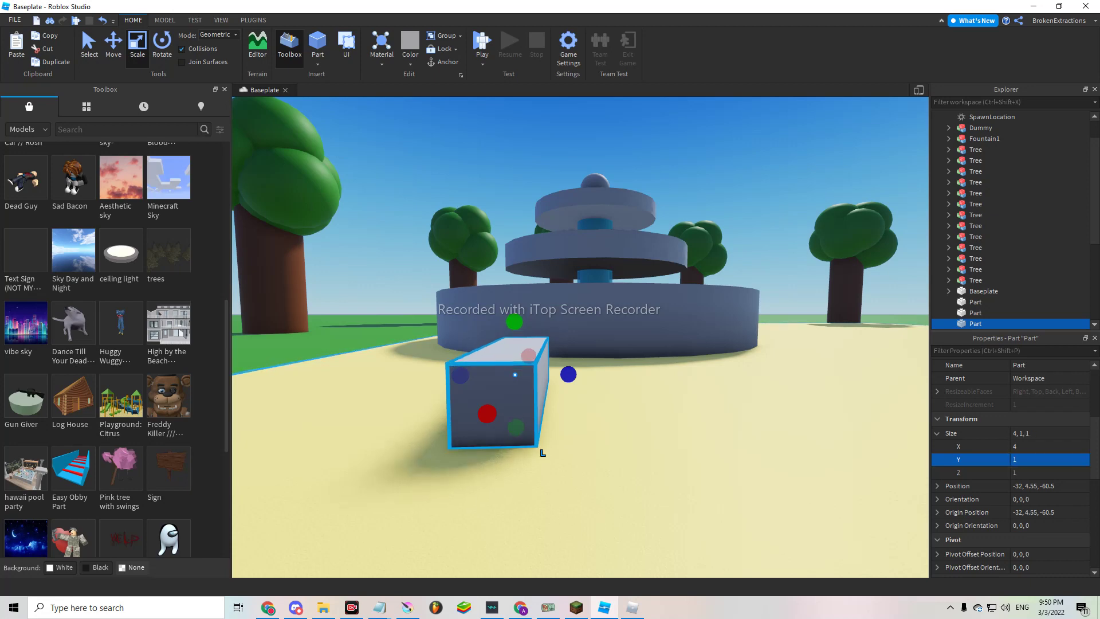
{"action": "key", "text": "Tab"}
{"action": "type", "text": "9"}
{"action": "key", "text": "Return"}
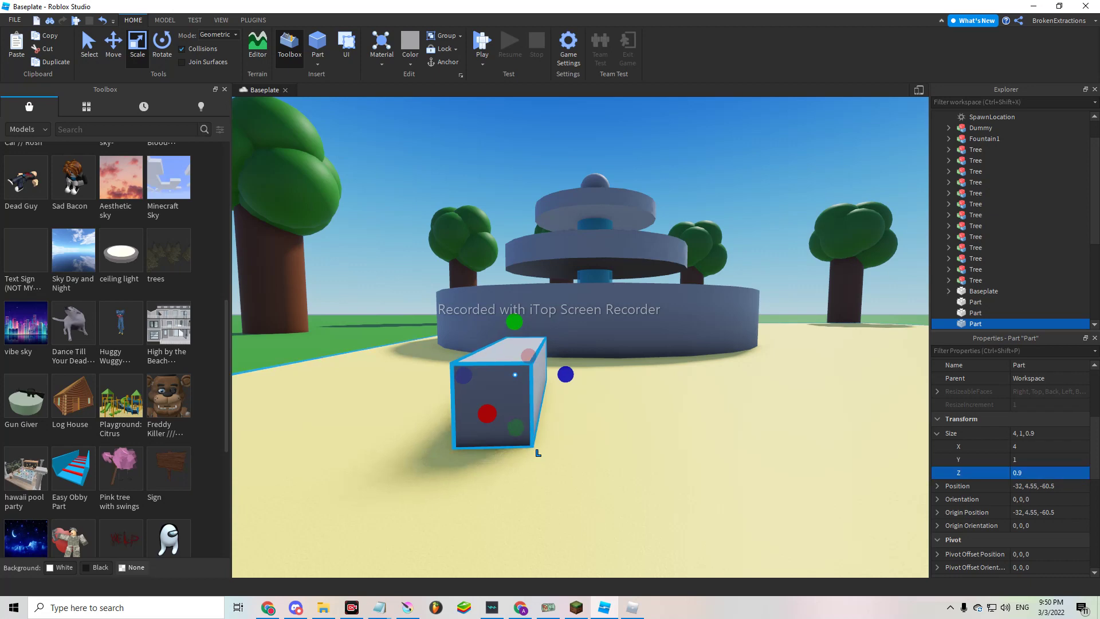
{"action": "type", "text": "0"}
{"action": "key", "text": "Return"}
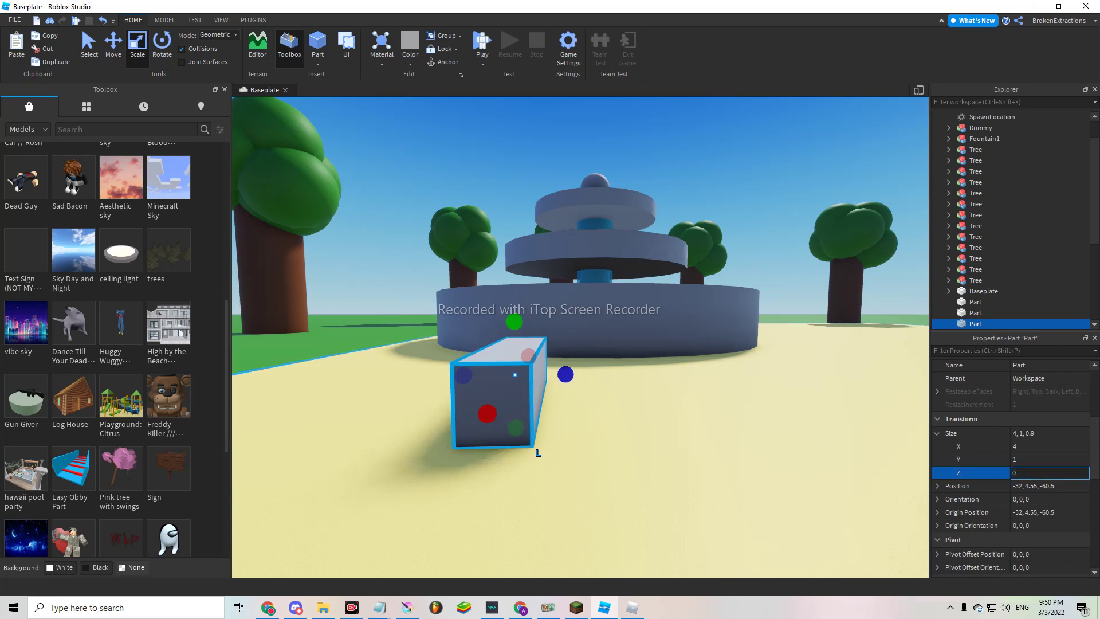
{"action": "type", "text": ".1"}
{"action": "key", "text": "Return"}
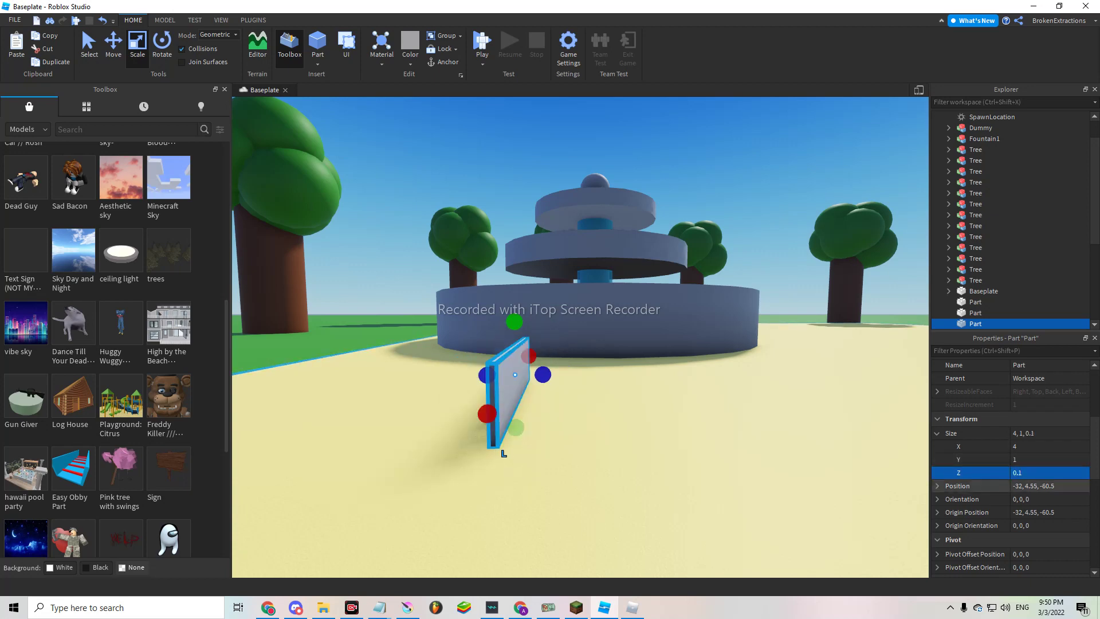
{"action": "key", "text": "Return"}
{"action": "type", "text": "."}
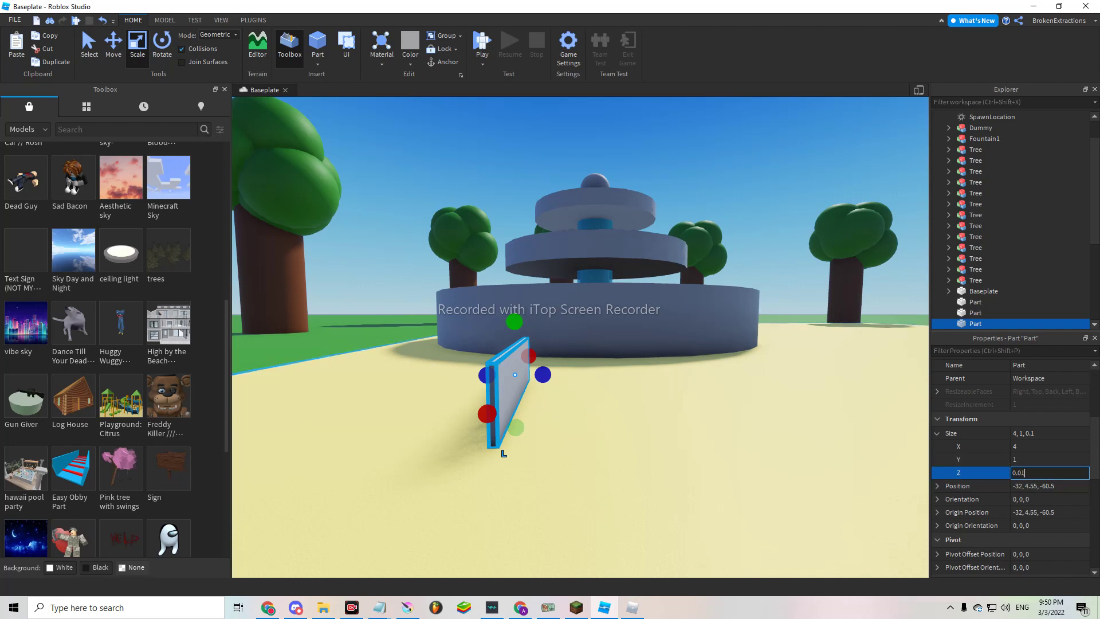
{"action": "key", "text": "Return"}
{"action": "scroll", "coordinate": [499, 453], "scroll_direction": "up", "scroll_amount": 3}
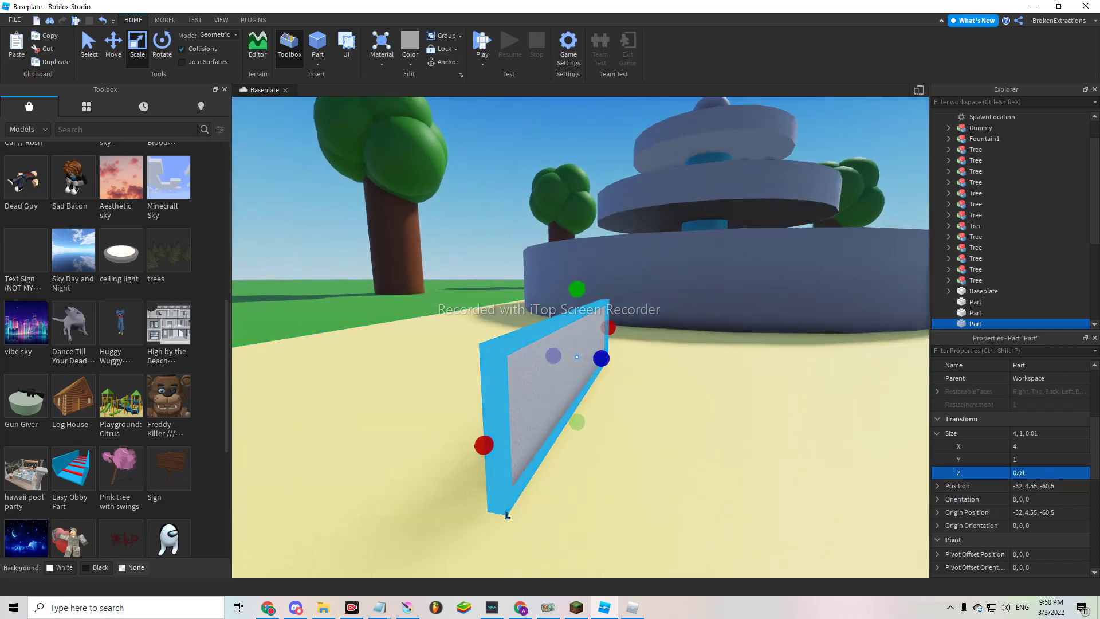
{"action": "scroll", "coordinate": [506, 514], "scroll_direction": "down", "scroll_amount": 3}
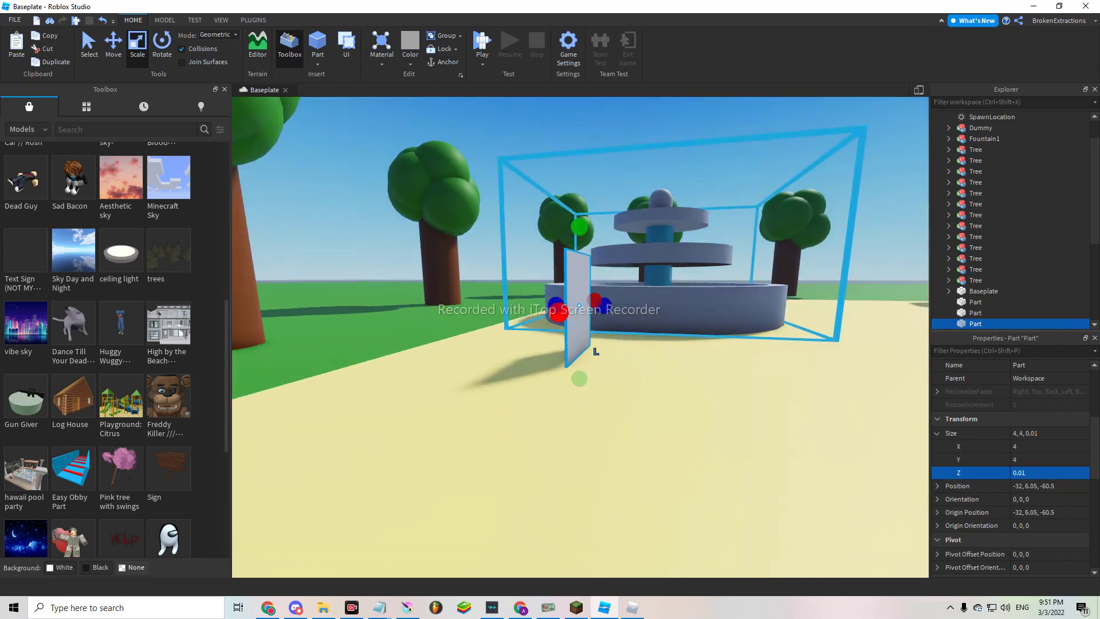
Resize the thin panel to 3 by 3 and place it in front of the fountain.
{"action": "mouse_move", "coordinate": [579, 228]}
{"action": "left_mouse_down"}
{"action": "mouse_move", "coordinate": [578, 350]}
{"action": "mouse_move", "coordinate": [469, 366]}
{"action": "left_mouse_up"}
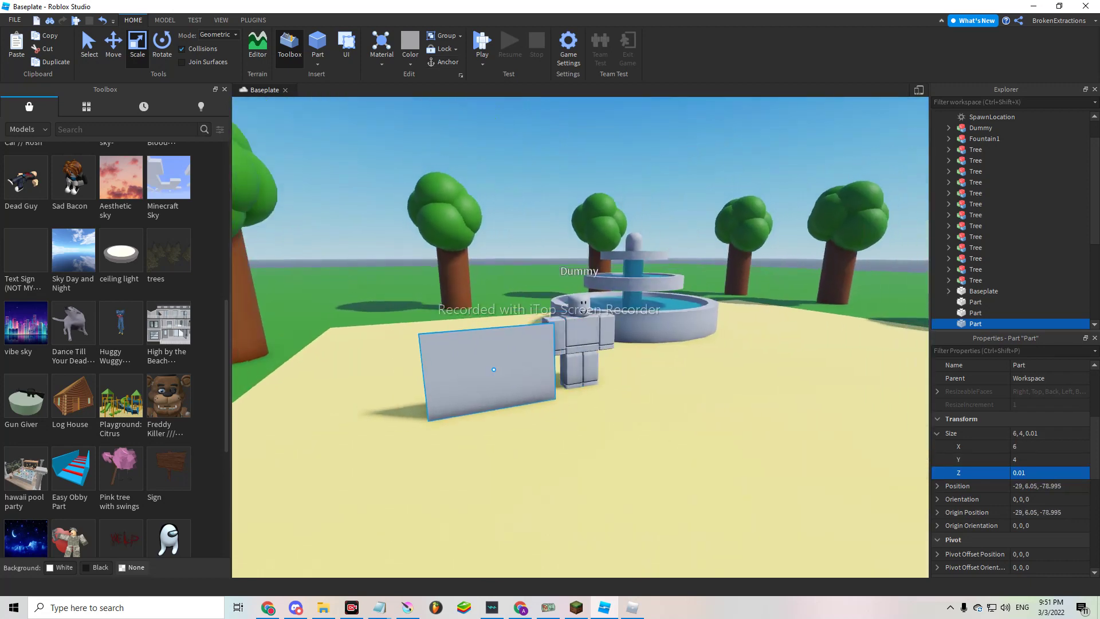
{"action": "left_click_drag", "start_coordinate": [364, 375], "coordinate": [418, 373]}
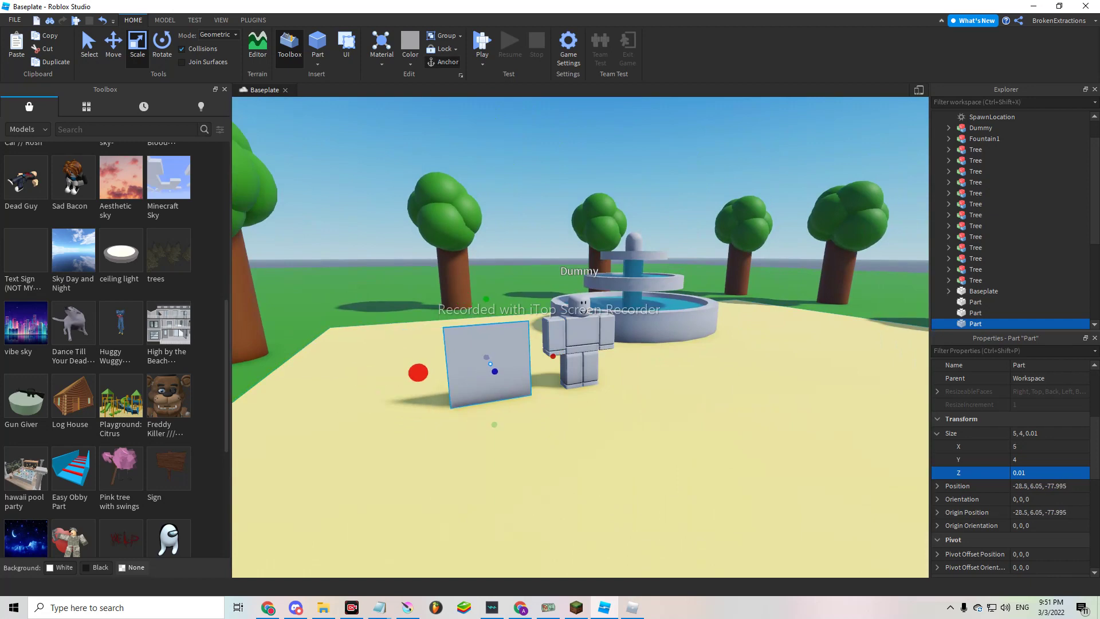
{"action": "left_click_drag", "start_coordinate": [491, 363], "coordinate": [581, 365]}
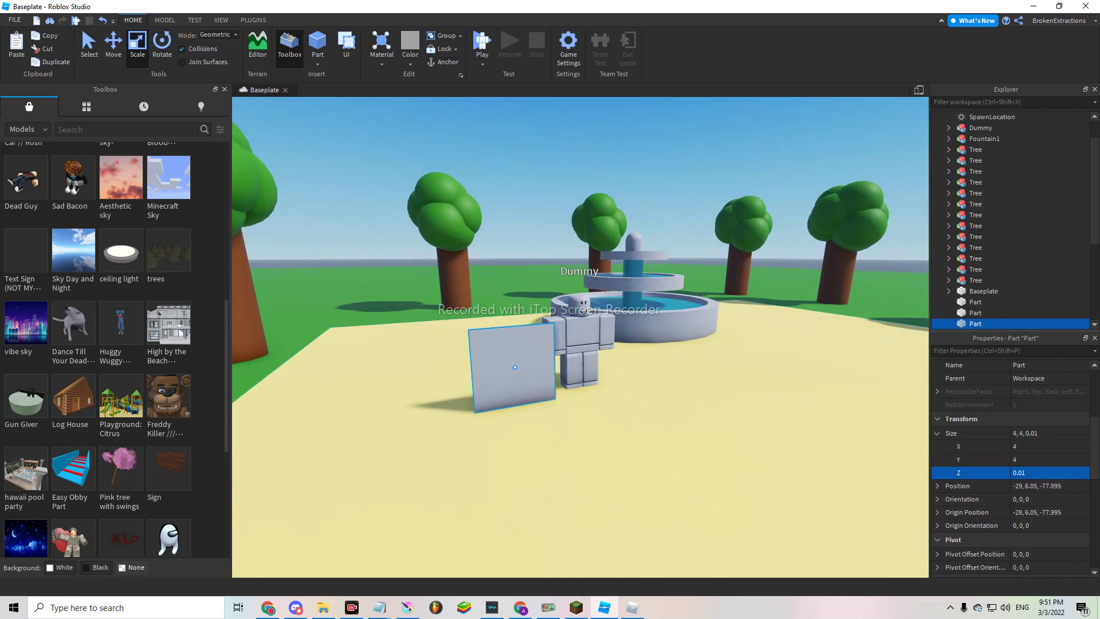
{"action": "scroll", "coordinate": [580, 365], "scroll_direction": "up", "scroll_amount": 3}
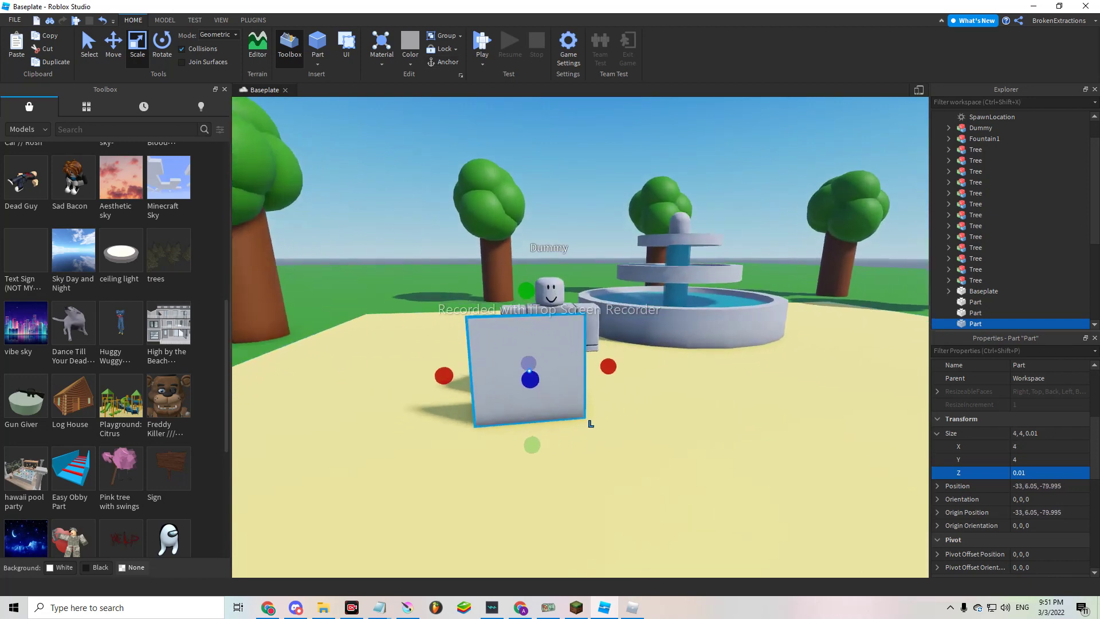
{"action": "left_click_drag", "start_coordinate": [527, 292], "coordinate": [527, 320]}
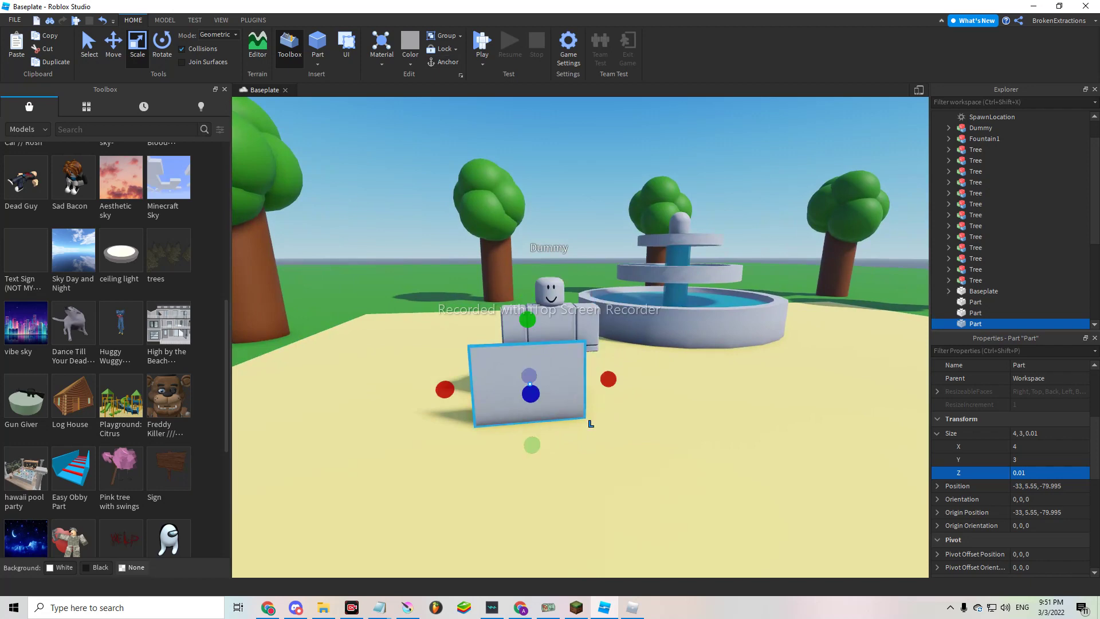
{"action": "left_click_drag", "start_coordinate": [608, 379], "coordinate": [584, 378]}
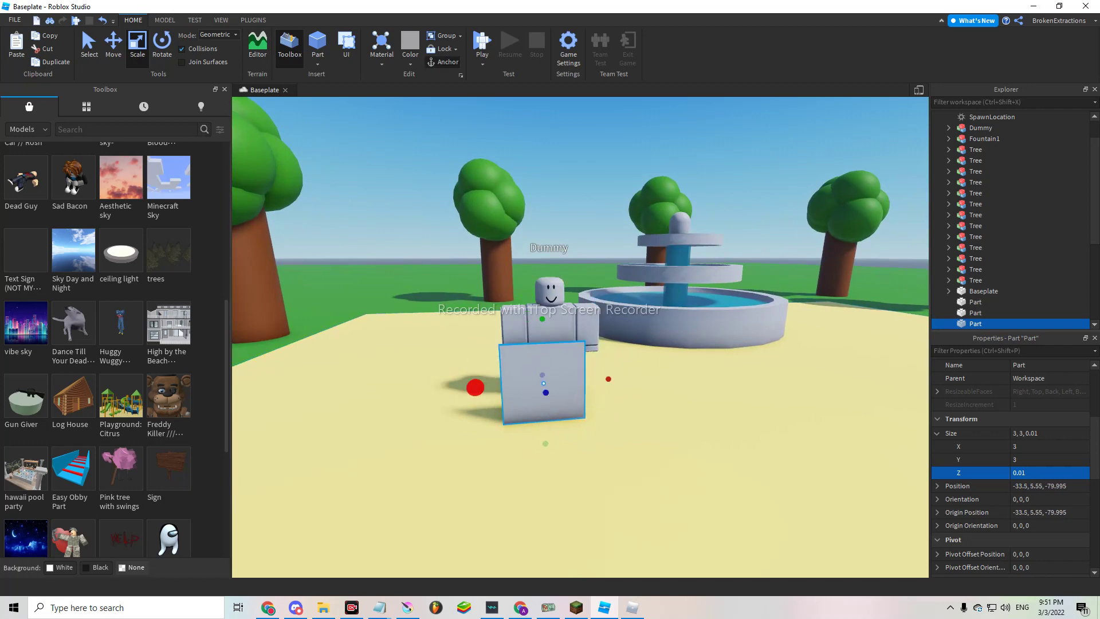
{"action": "scroll", "coordinate": [590, 418], "scroll_direction": "up", "scroll_amount": 2}
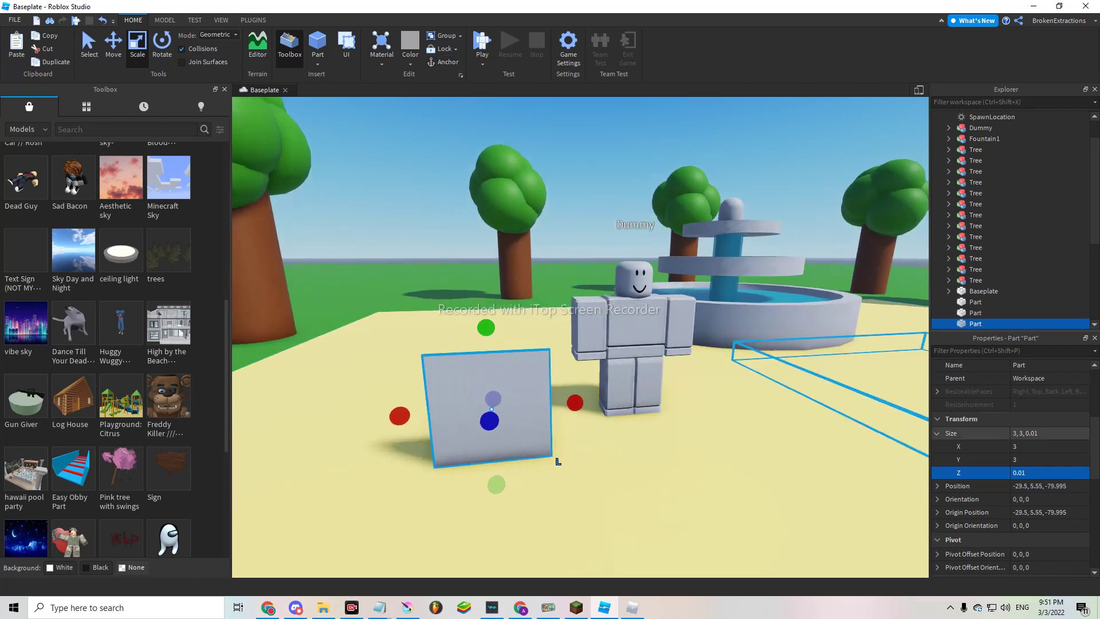
{"action": "scroll", "coordinate": [1015, 447], "scroll_direction": "up", "scroll_amount": 5}
Set the part's Transparency to 0.55, then to 1.
{"action": "left_click", "coordinate": [1028, 452]}
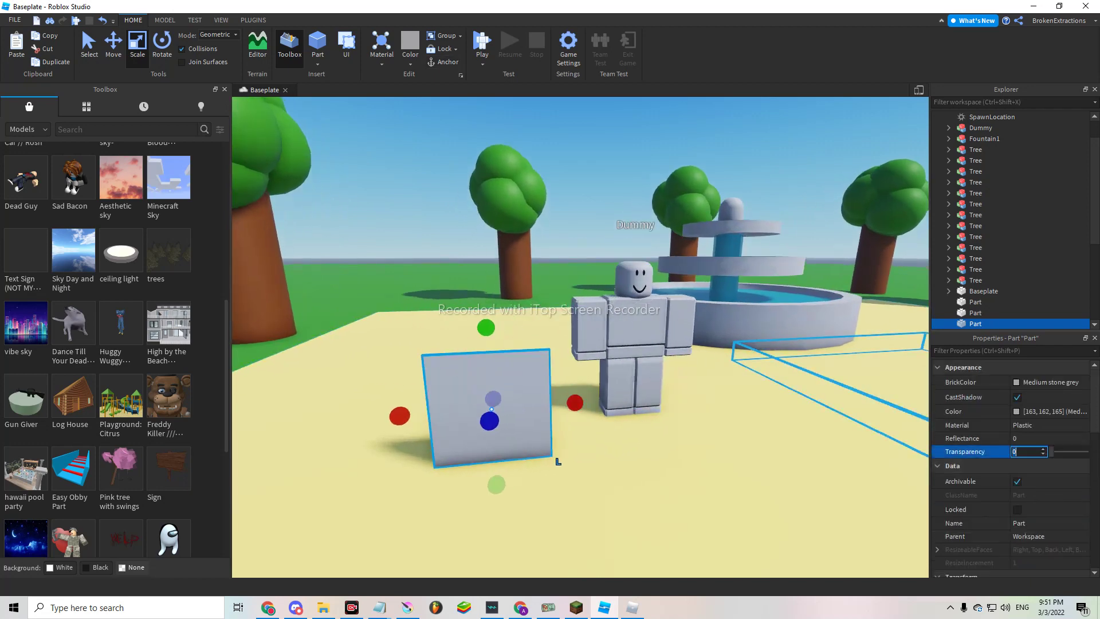
{"action": "type", "text": "0.55"}
{"action": "key", "text": "Return"}
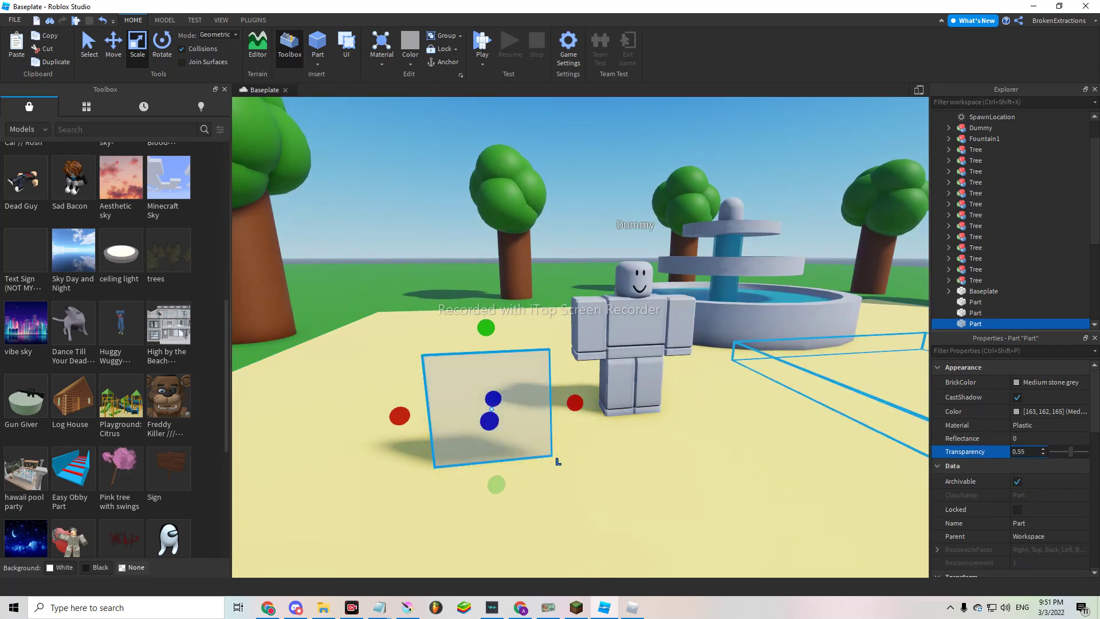
{"action": "type", "text": "1"}
{"action": "key", "text": "Return"}
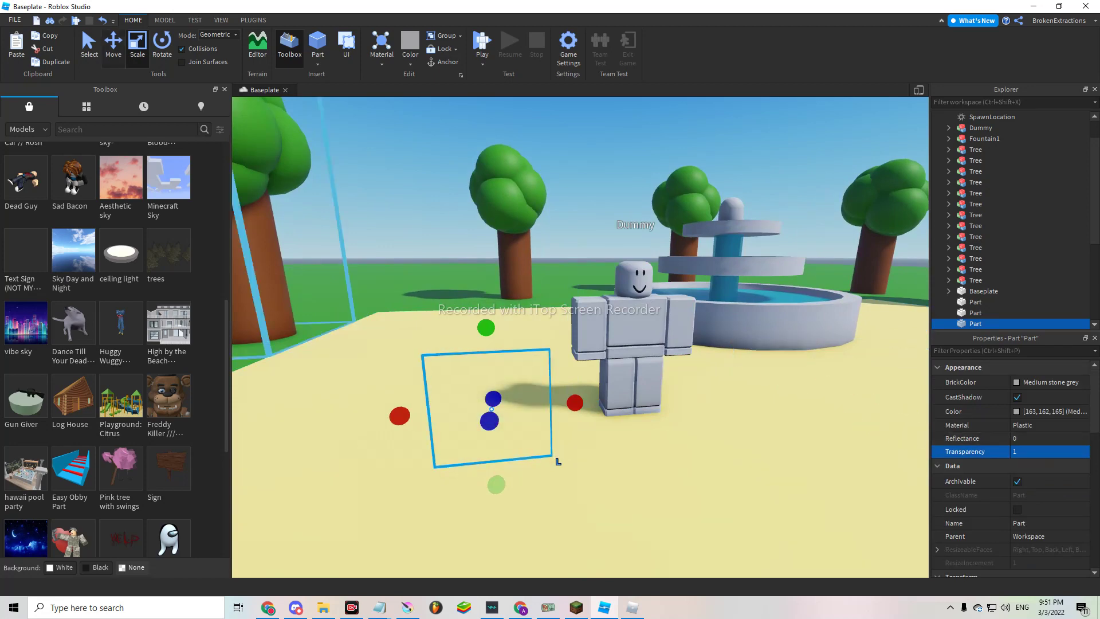
Apply the Box image from My Images as a decal on the transparent part.
{"action": "left_click", "coordinate": [88, 43]}
{"action": "left_click", "coordinate": [86, 106]}
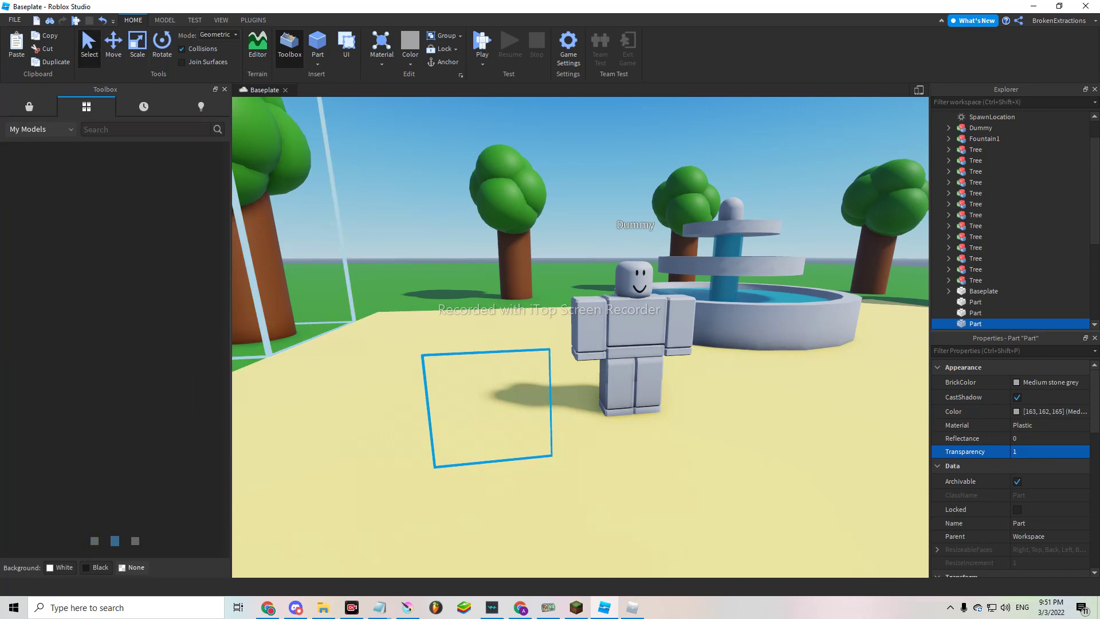
{"action": "left_click", "coordinate": [40, 128]}
{"action": "left_click", "coordinate": [34, 157]}
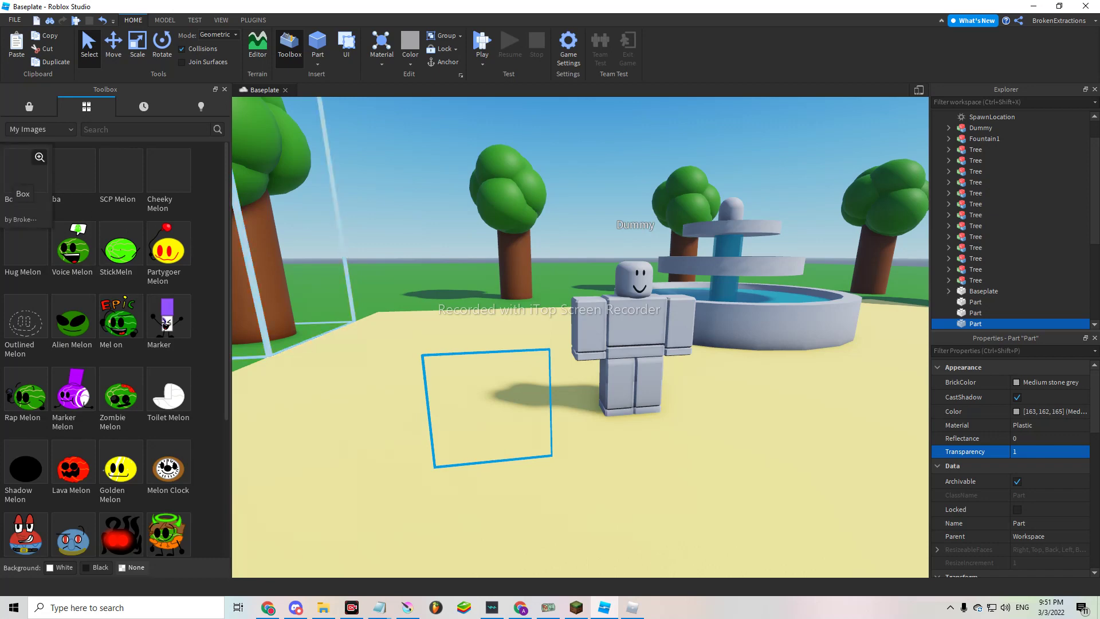
{"action": "left_click", "coordinate": [26, 173]}
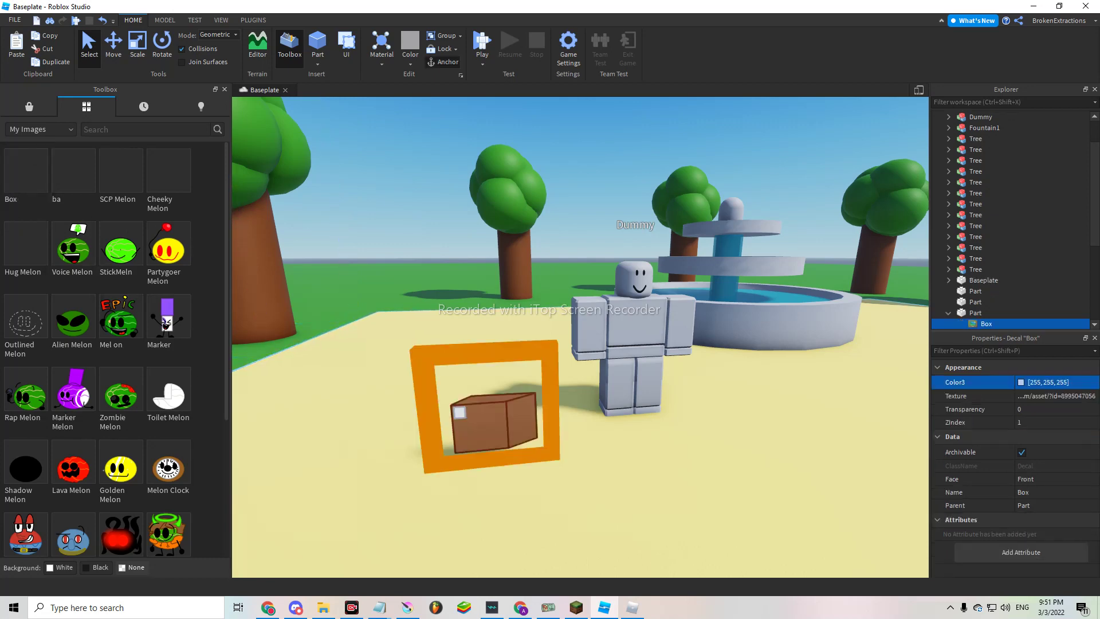
Stretch the decal part taller and wider, then bring up Krita with Box.png.
{"action": "right_click_drag", "start_coordinate": [602, 345], "coordinate": [515, 344]}
{"action": "key", "text": "ctrl+3"}
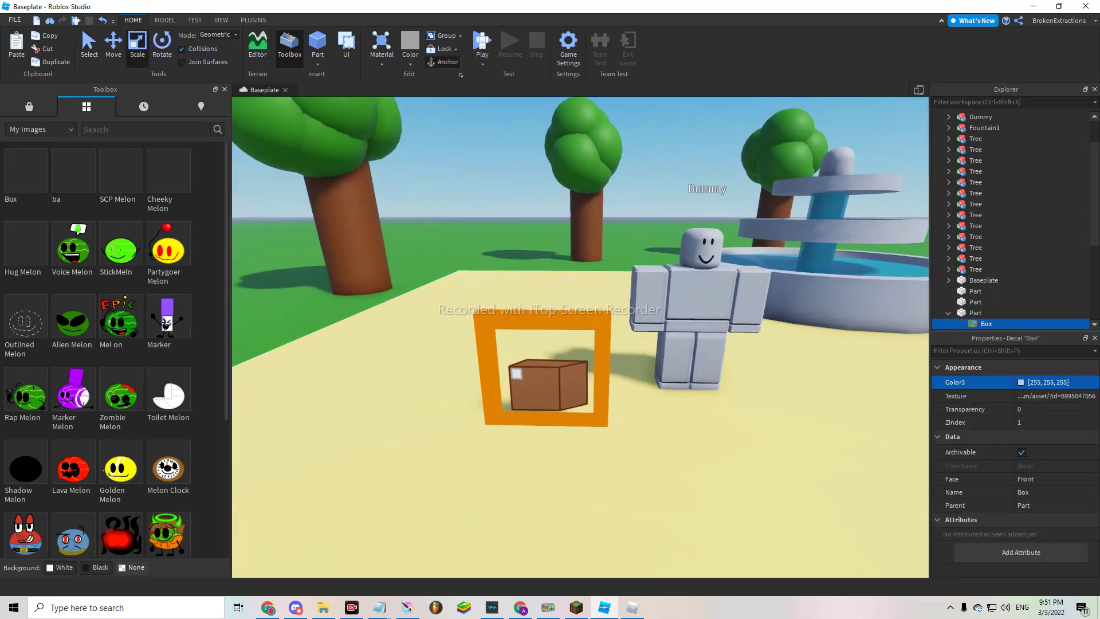
{"action": "left_click", "coordinate": [550, 379]}
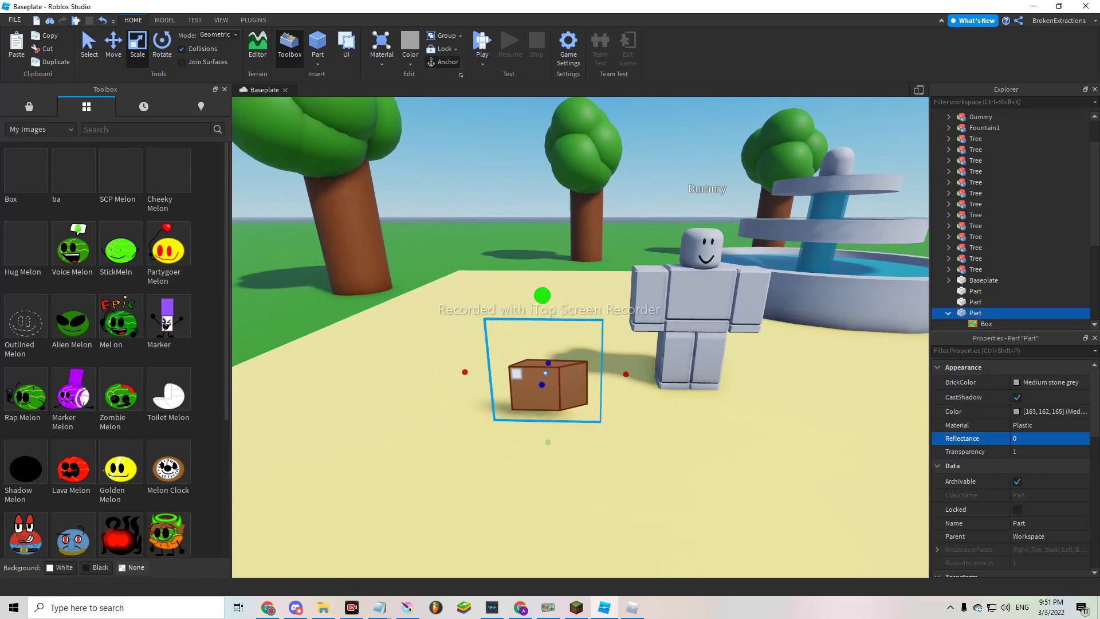
{"action": "left_click_drag", "start_coordinate": [541, 295], "coordinate": [541, 255]}
{"action": "left_click_drag", "start_coordinate": [463, 354], "coordinate": [421, 352]}
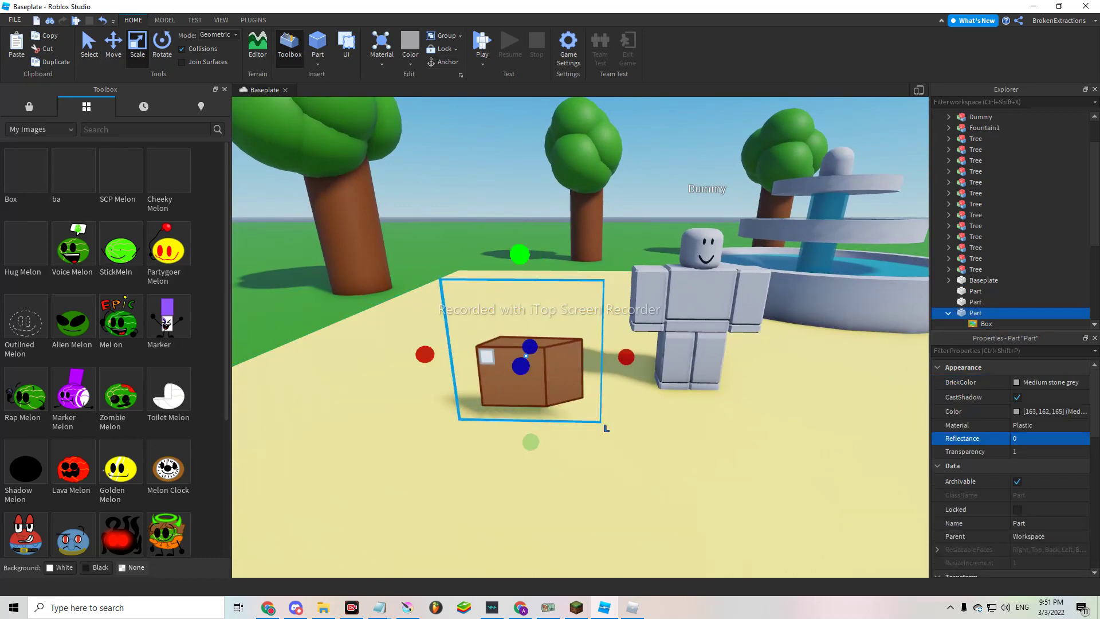
{"action": "left_click_drag", "start_coordinate": [518, 251], "coordinate": [517, 209]}
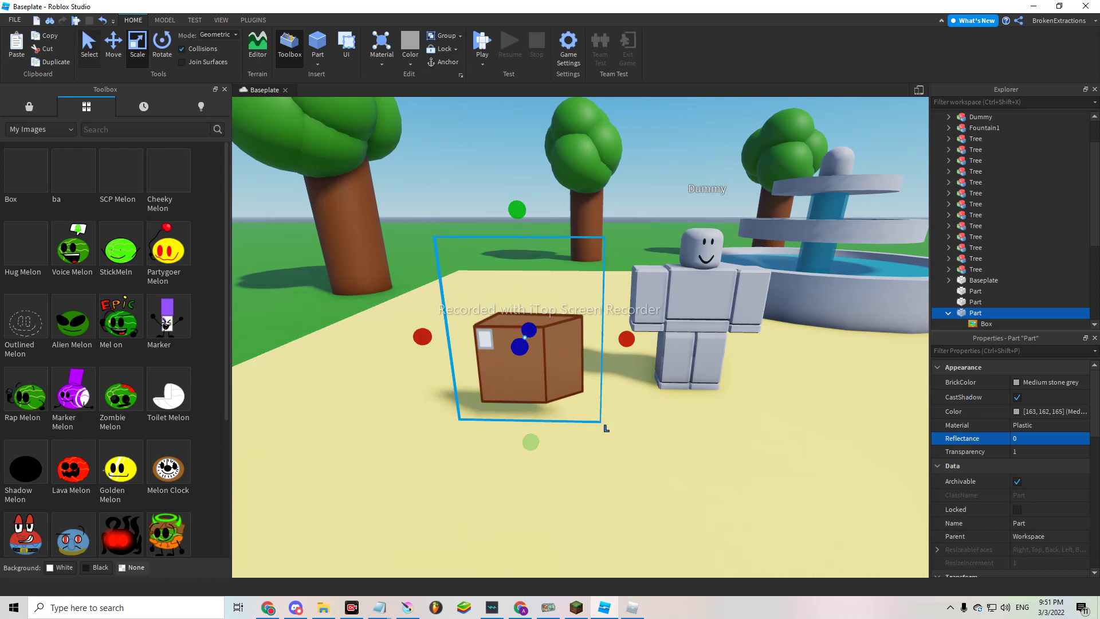
{"action": "key", "text": "ctrl+1"}
{"action": "scroll", "coordinate": [606, 427], "scroll_direction": "up", "scroll_amount": 5}
{"action": "scroll", "coordinate": [605, 427], "scroll_direction": "down", "scroll_amount": 5}
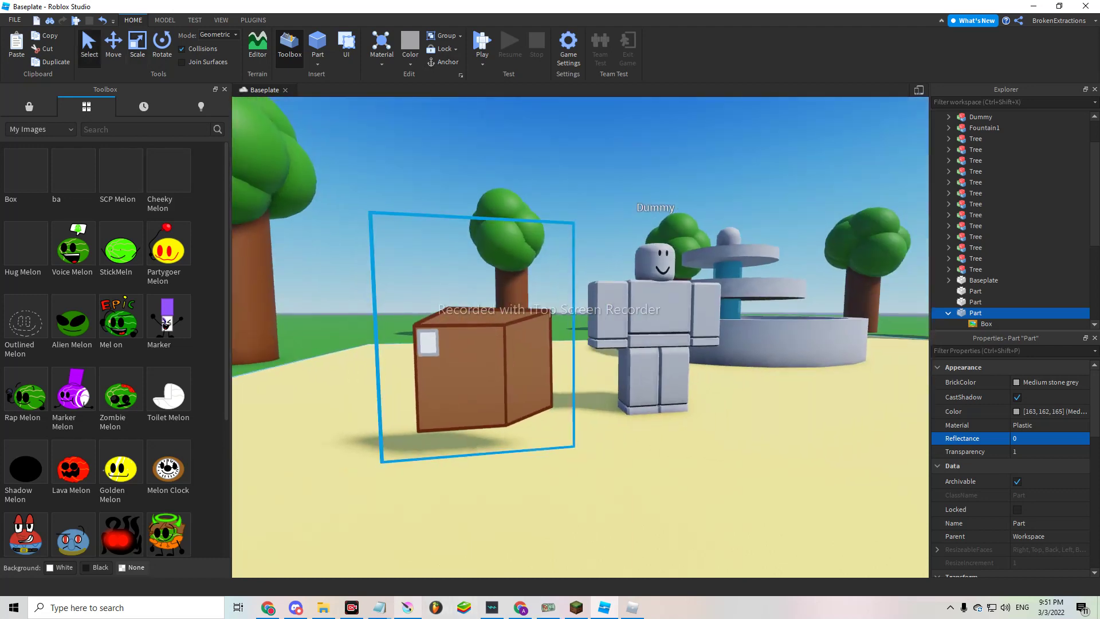
{"action": "left_click", "coordinate": [407, 608]}
{"action": "left_click", "coordinate": [22, 303]}
{"action": "scroll", "coordinate": [305, 477], "scroll_direction": "down", "scroll_amount": 3}
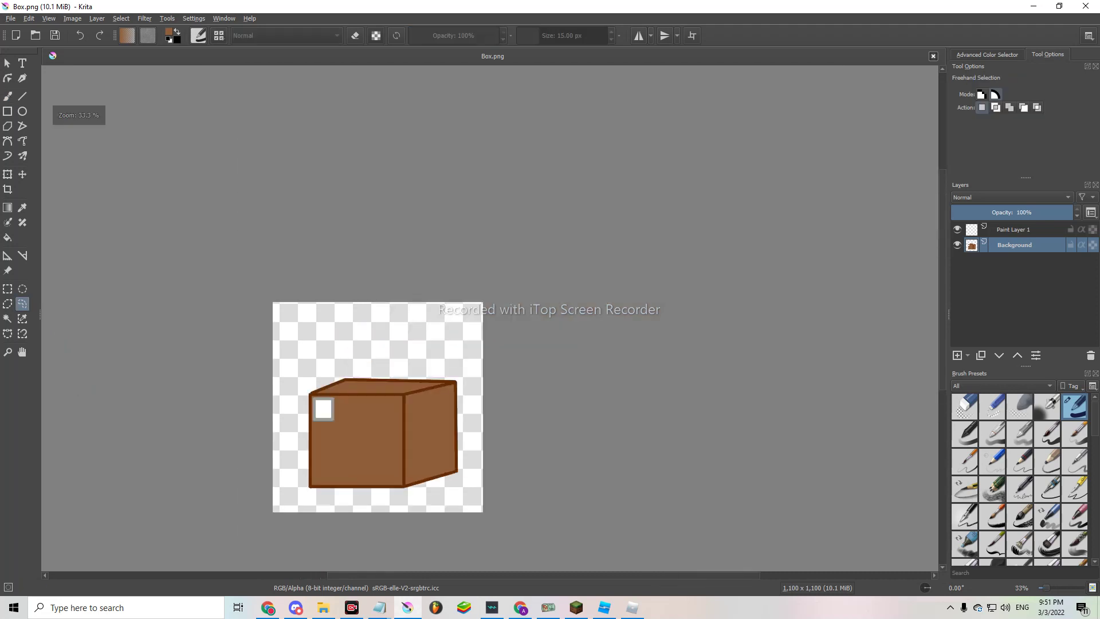
Freehand-select the box drawing and start transforming it.
{"action": "left_click_drag", "start_coordinate": [327, 511], "coordinate": [482, 419]}
{"action": "left_click_drag", "start_coordinate": [354, 352], "coordinate": [312, 358]}
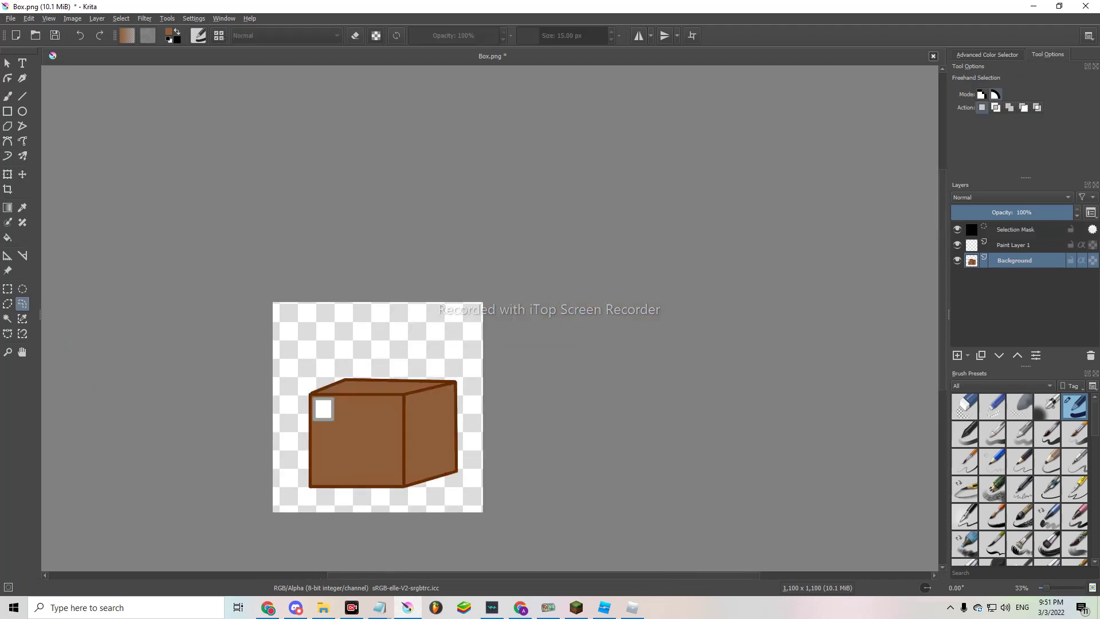
{"action": "right_click", "coordinate": [452, 419]}
{"action": "left_click", "coordinate": [679, 510]}
{"action": "scroll", "coordinate": [380, 432], "scroll_direction": "up", "scroll_amount": 2}
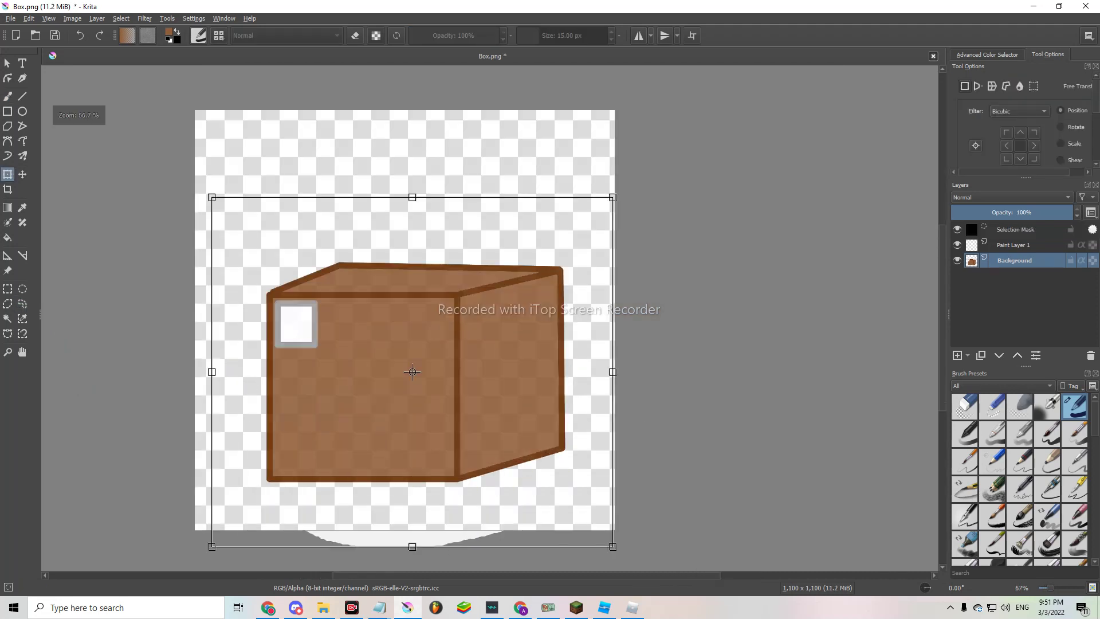
{"action": "left_click", "coordinate": [22, 304]}
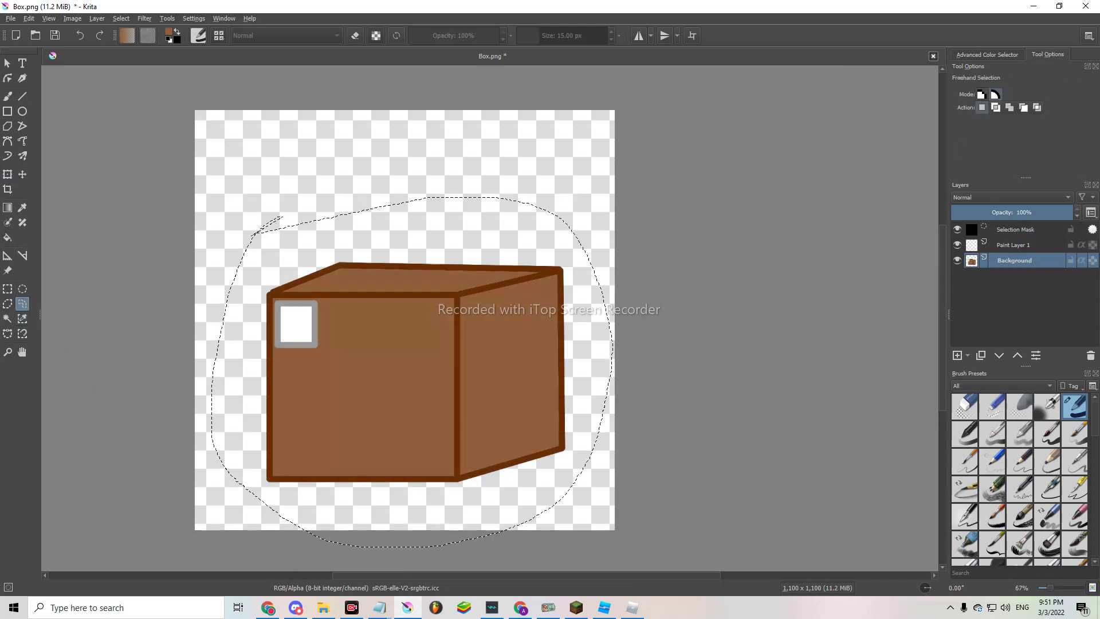
Move the box down to the canvas bottom, apply the transform and deselect.
{"action": "mouse_move", "coordinate": [243, 208]}
{"action": "left_mouse_down"}
{"action": "mouse_move", "coordinate": [577, 292]}
{"action": "mouse_move", "coordinate": [220, 230]}
{"action": "left_mouse_up"}
{"action": "right_click", "coordinate": [497, 380]}
{"action": "mouse_move", "coordinate": [551, 471]}
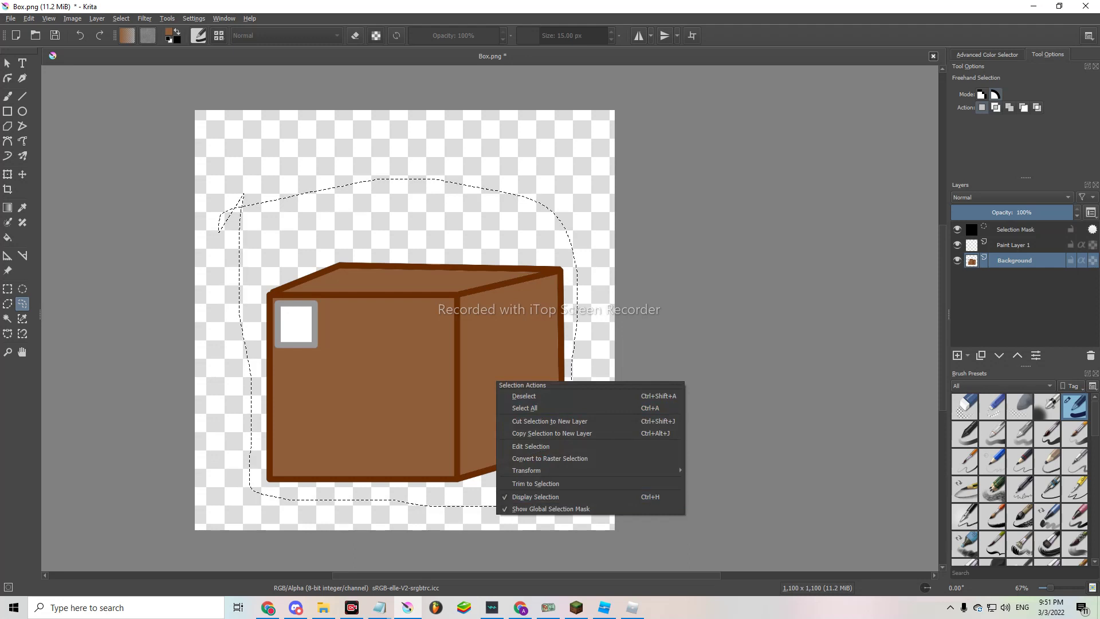
{"action": "left_click", "coordinate": [721, 470]}
{"action": "left_click_drag", "start_coordinate": [393, 339], "coordinate": [384, 386]}
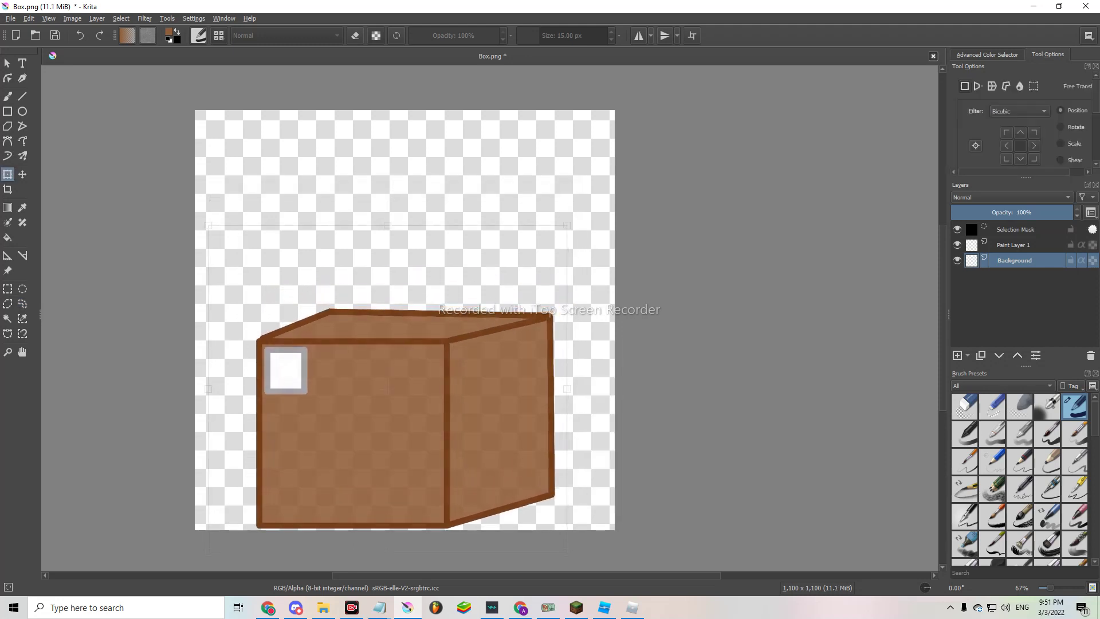
{"action": "right_click", "coordinate": [534, 356]}
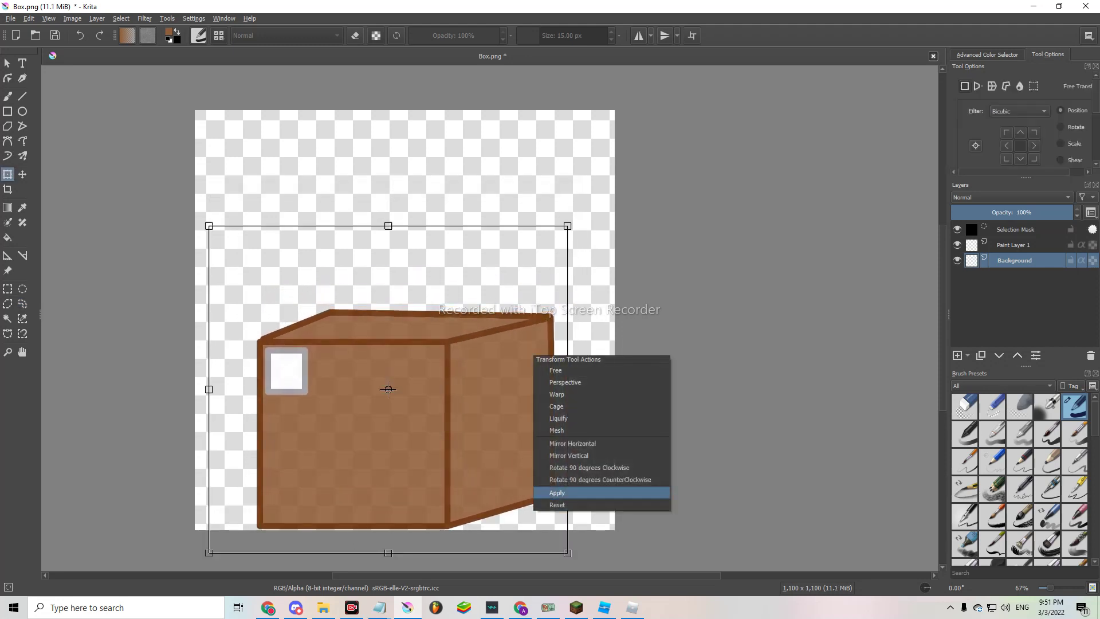
{"action": "left_click", "coordinate": [557, 493]}
{"action": "right_click", "coordinate": [284, 372]}
{"action": "left_click", "coordinate": [344, 394]}
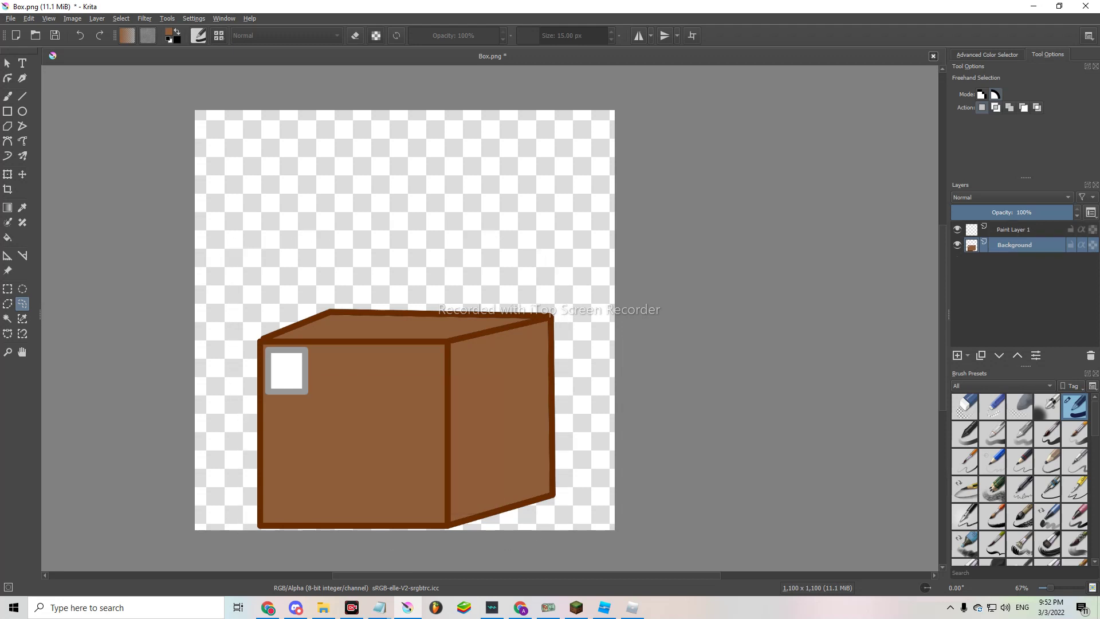
Save the image as Box.png, replacing the existing file.
{"action": "left_click", "coordinate": [10, 18]}
{"action": "left_click", "coordinate": [33, 80]}
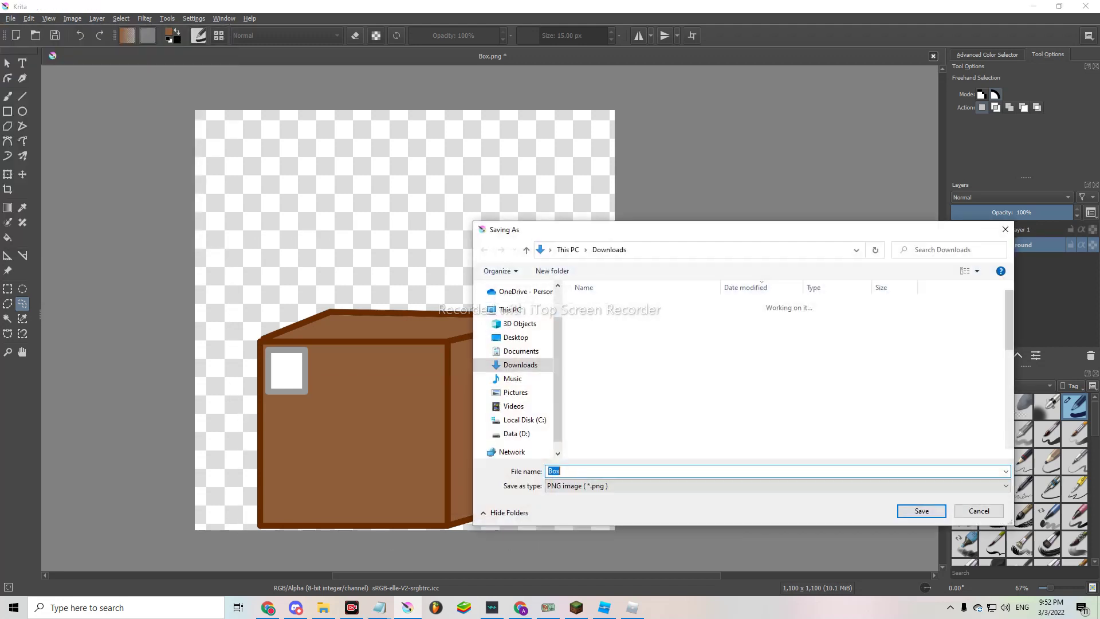
{"action": "left_click", "coordinate": [922, 511]}
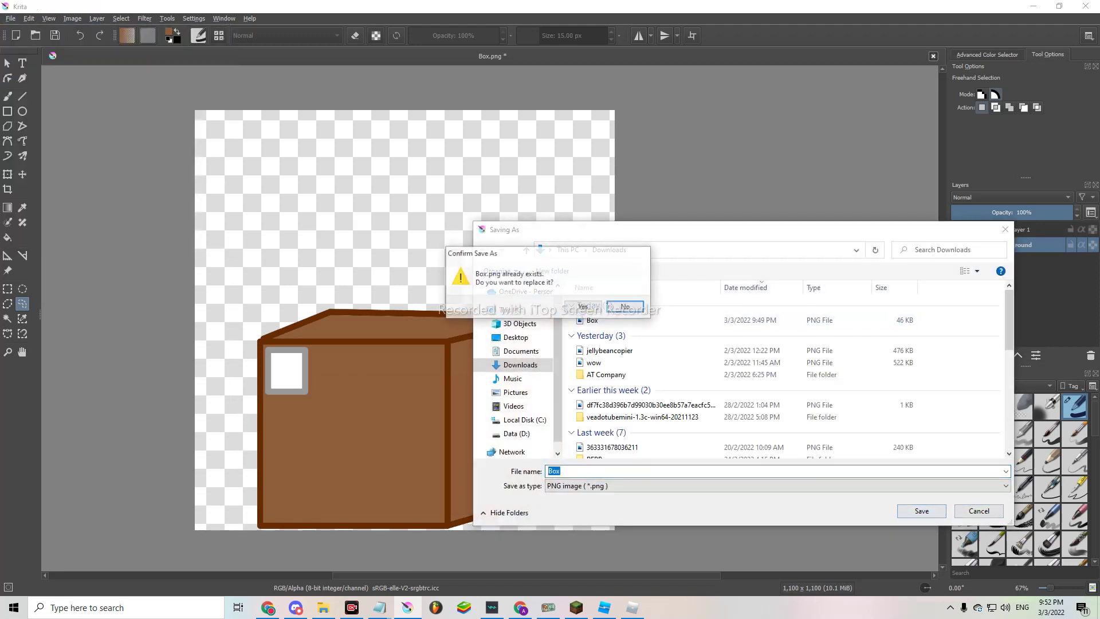
{"action": "left_click", "coordinate": [584, 307]}
{"action": "left_click", "coordinate": [296, 608]}
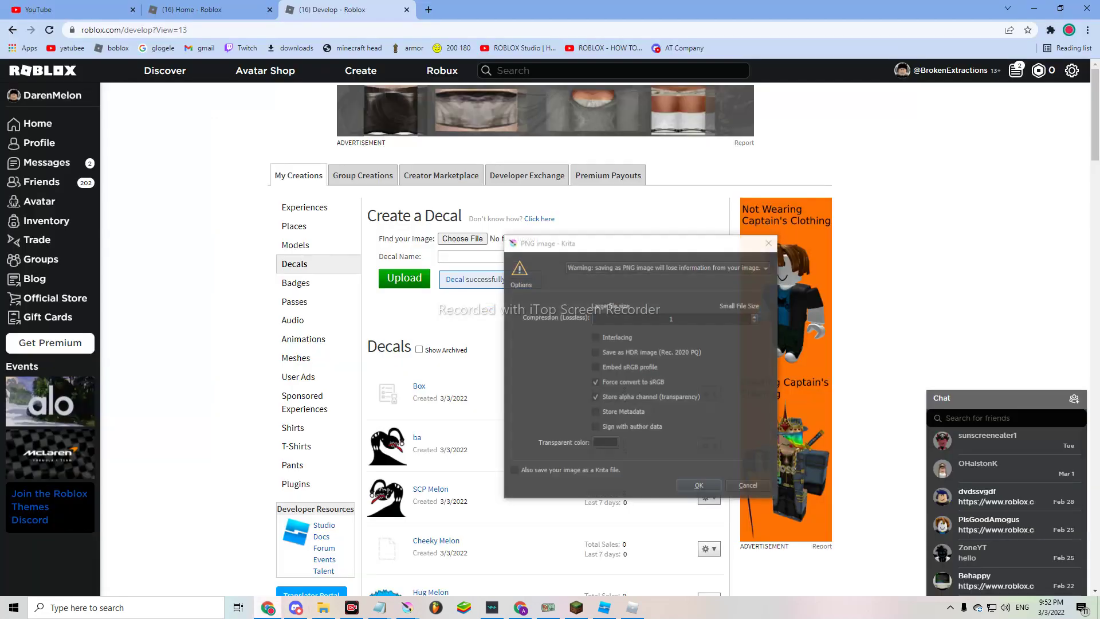
Upload Box.png from Downloads as a new decal named boxx.
{"action": "left_click", "coordinate": [463, 237]}
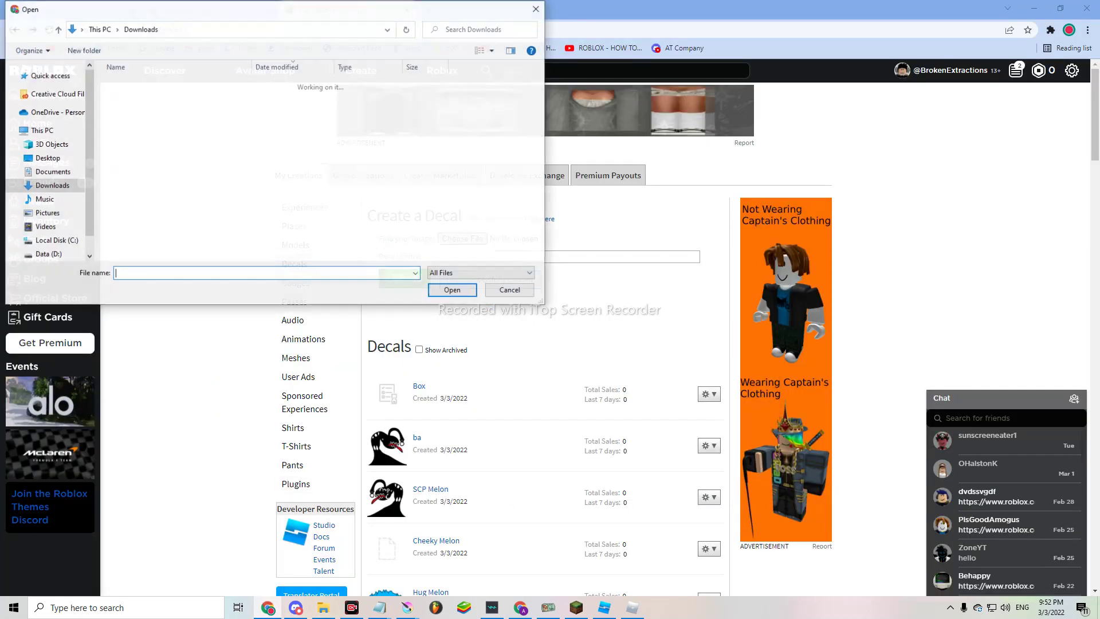
{"action": "left_click", "coordinate": [124, 98]}
{"action": "left_click", "coordinate": [134, 111]}
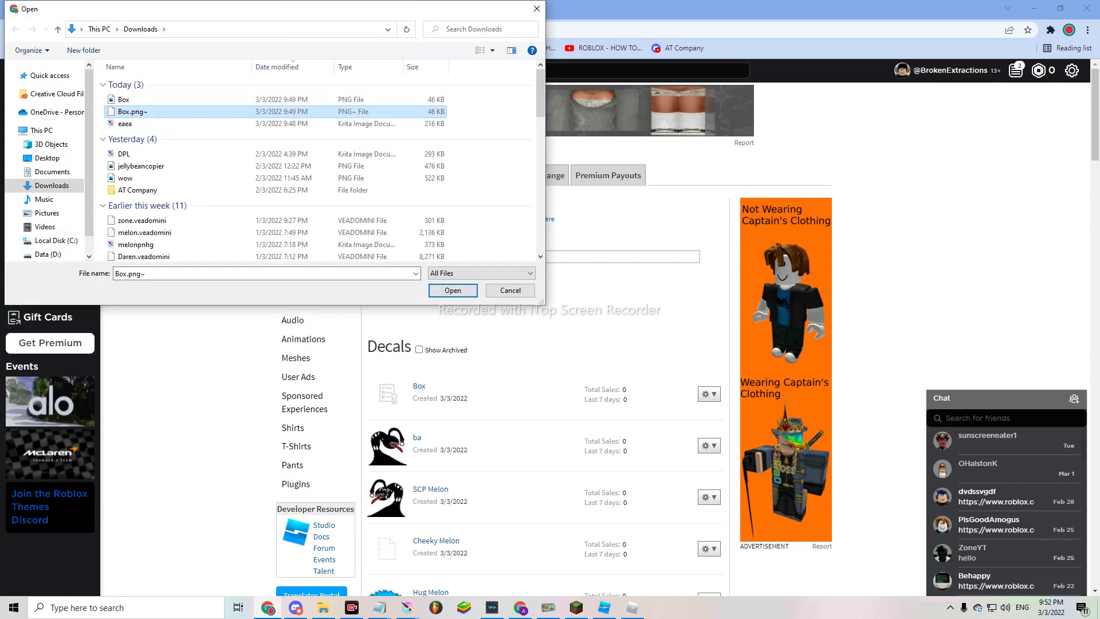
{"action": "left_click", "coordinate": [124, 100]}
{"action": "double_click", "coordinate": [124, 99]}
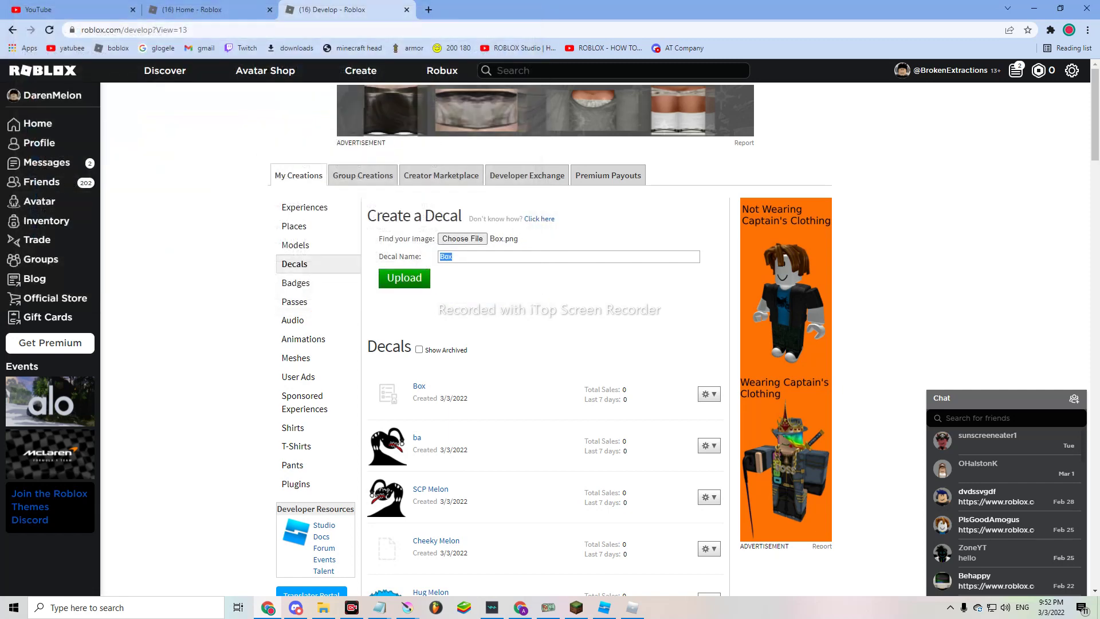
{"action": "type", "text": "boxx"}
{"action": "key", "text": "Return"}
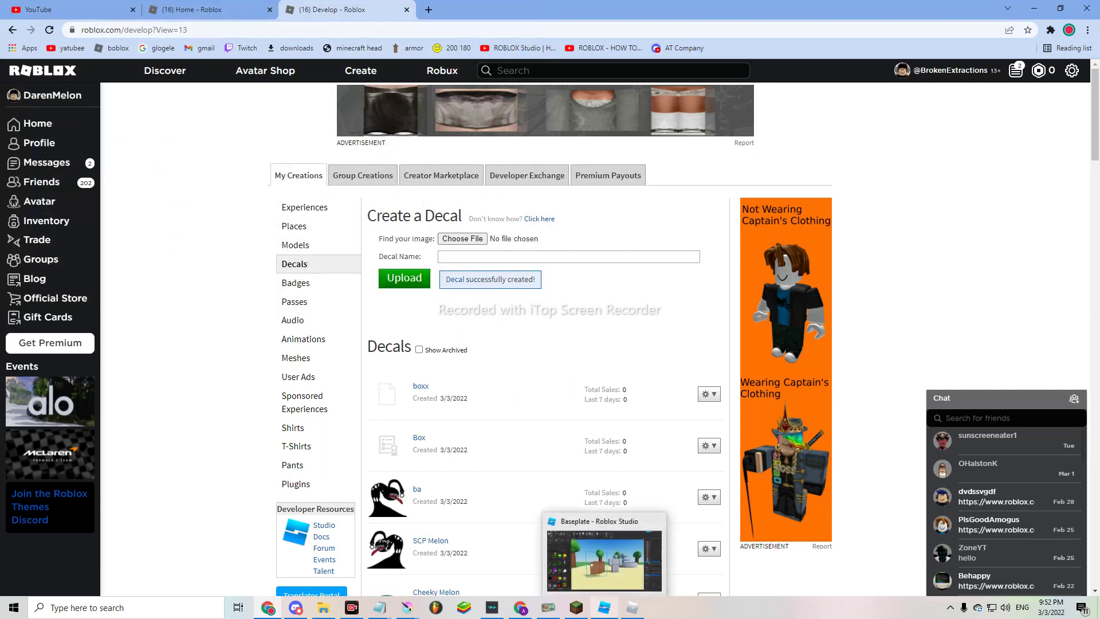
{"action": "left_click", "coordinate": [604, 560]}
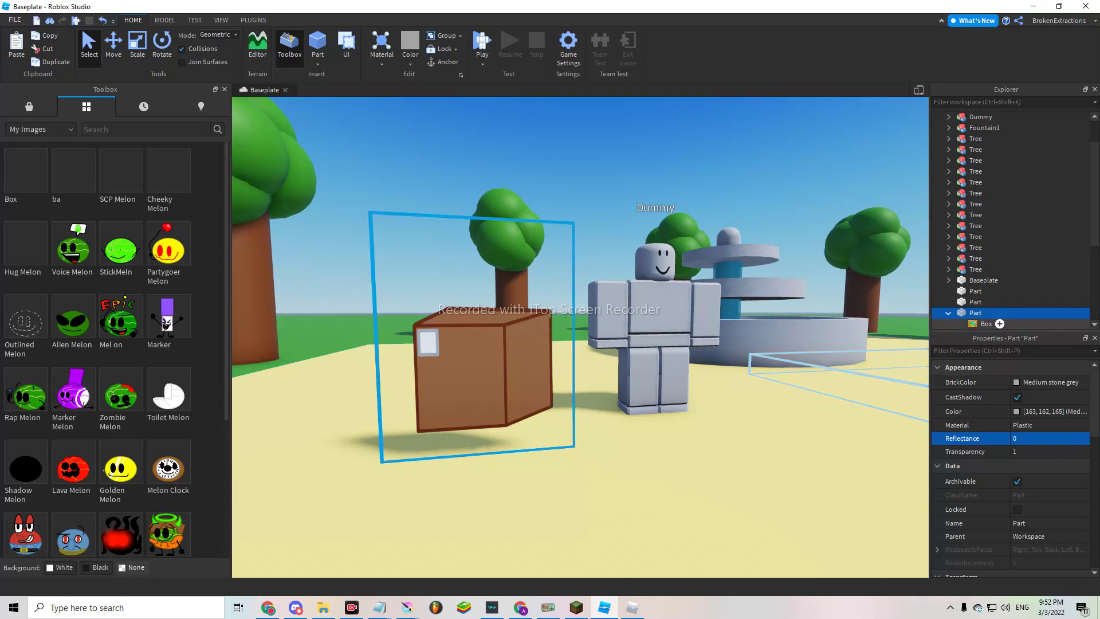
Undo the Box decal and apply the boxx image from My Images to the part.
{"action": "key", "text": "ctrl+z"}
{"action": "left_click", "coordinate": [42, 129]}
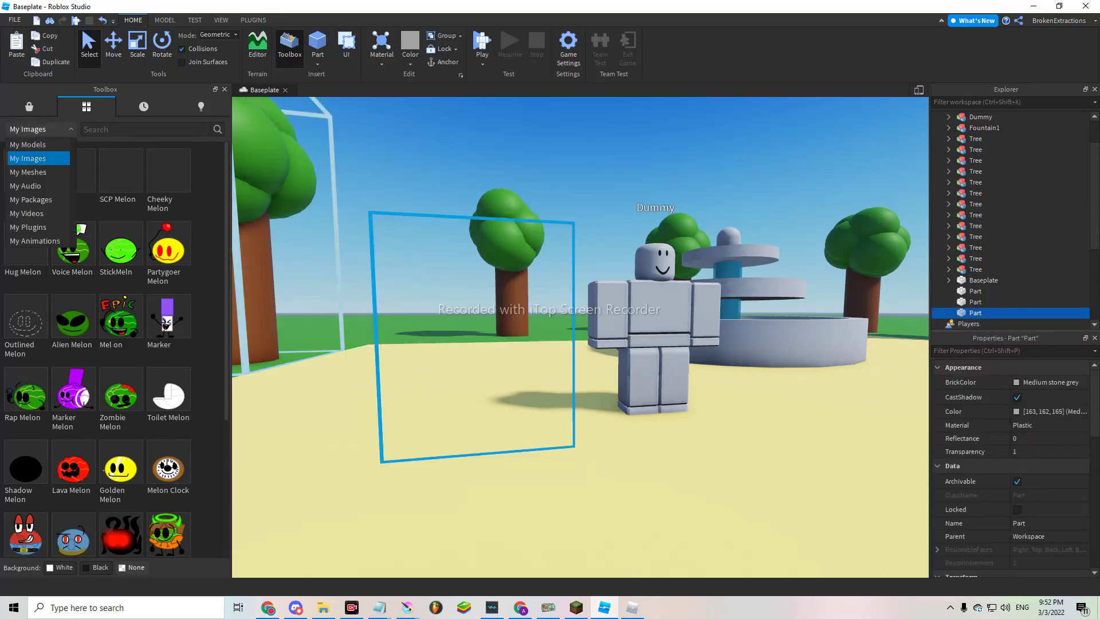
{"action": "left_click", "coordinate": [41, 129]}
{"action": "left_click", "coordinate": [35, 159]}
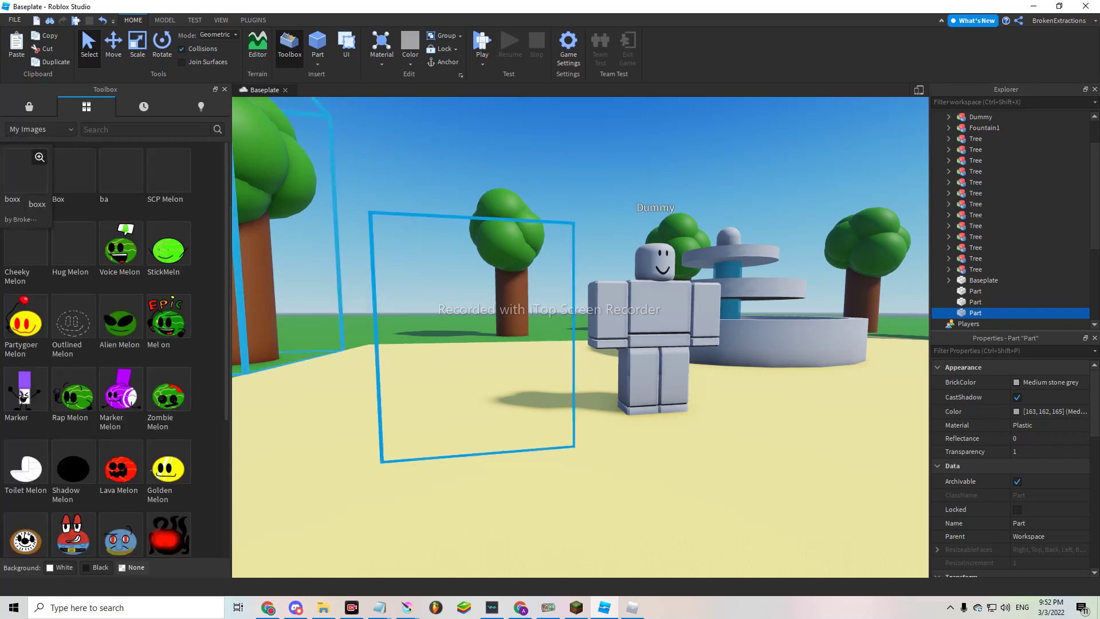
{"action": "left_click", "coordinate": [25, 170]}
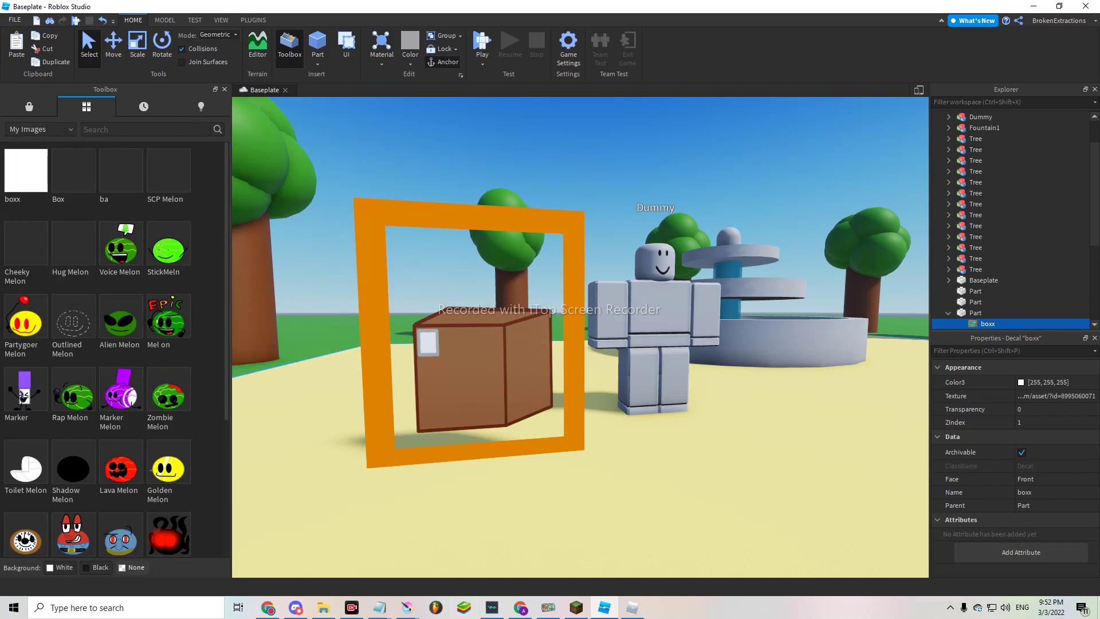
Delete the boxx decal, then add and delete Box and boxx again.
{"action": "key", "text": "alt+Tab"}
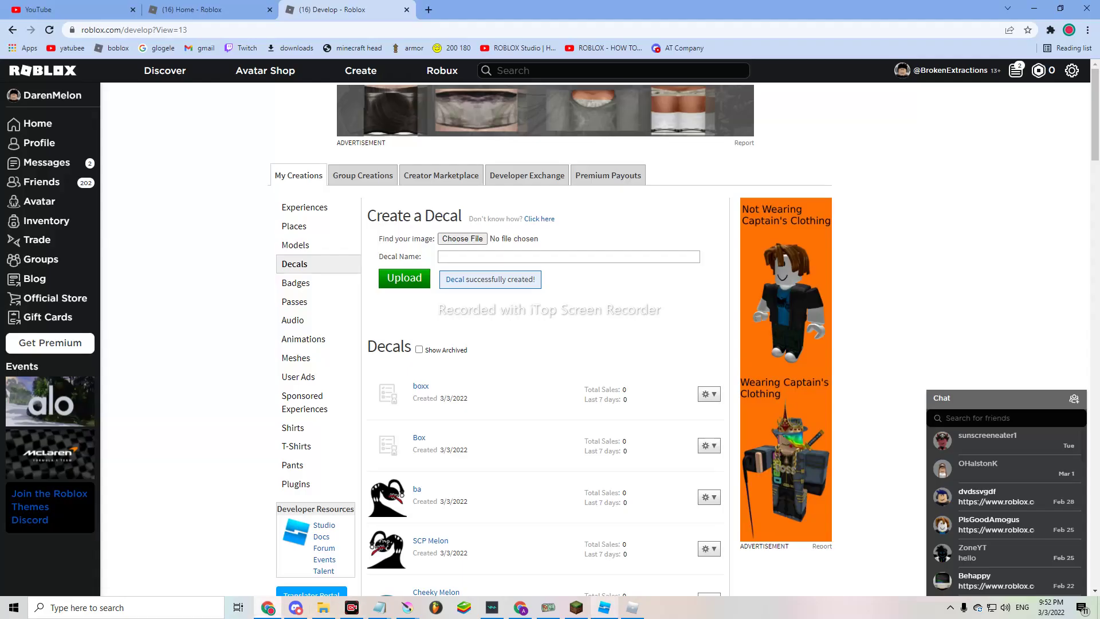
{"action": "key", "text": "alt+Tab"}
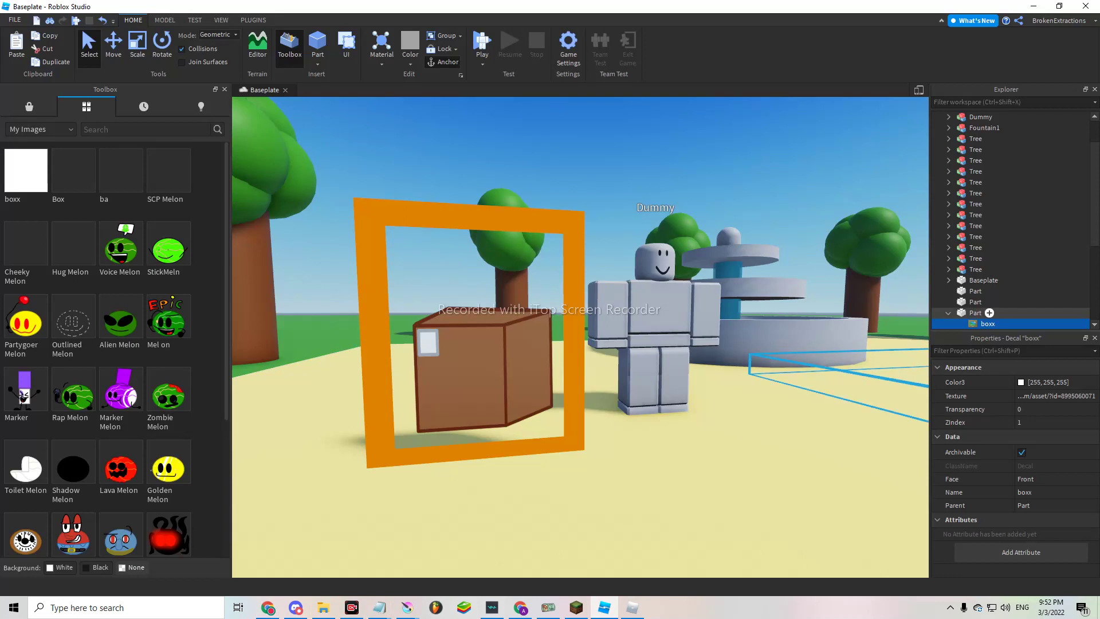
{"action": "key", "text": "Delete"}
{"action": "left_click", "coordinate": [990, 313]}
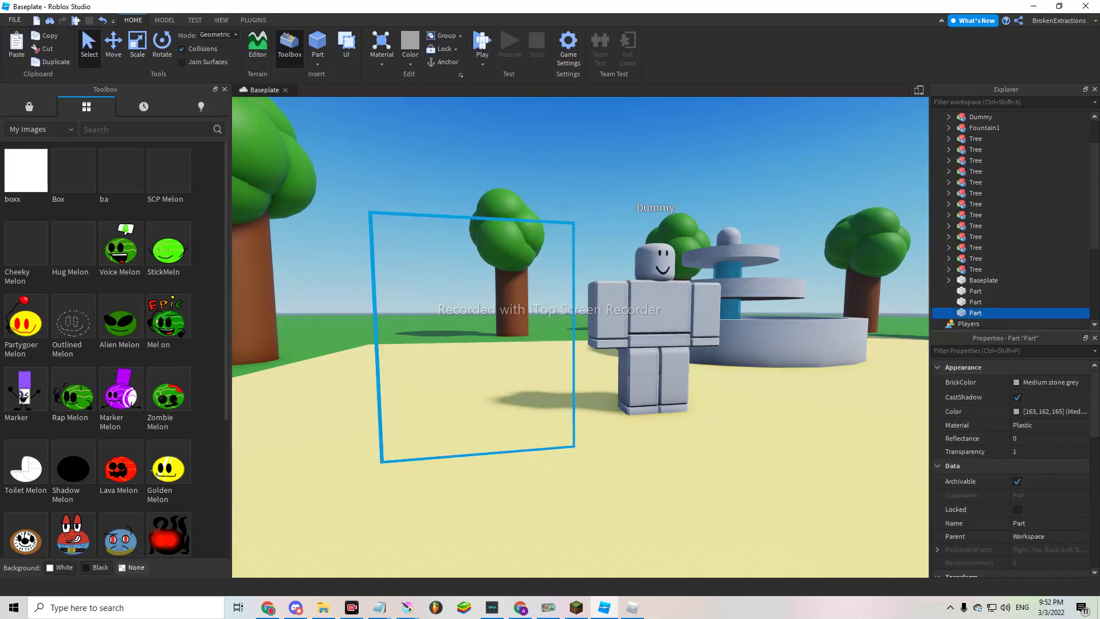
{"action": "left_click", "coordinate": [87, 157]}
{"action": "key", "text": "Delete"}
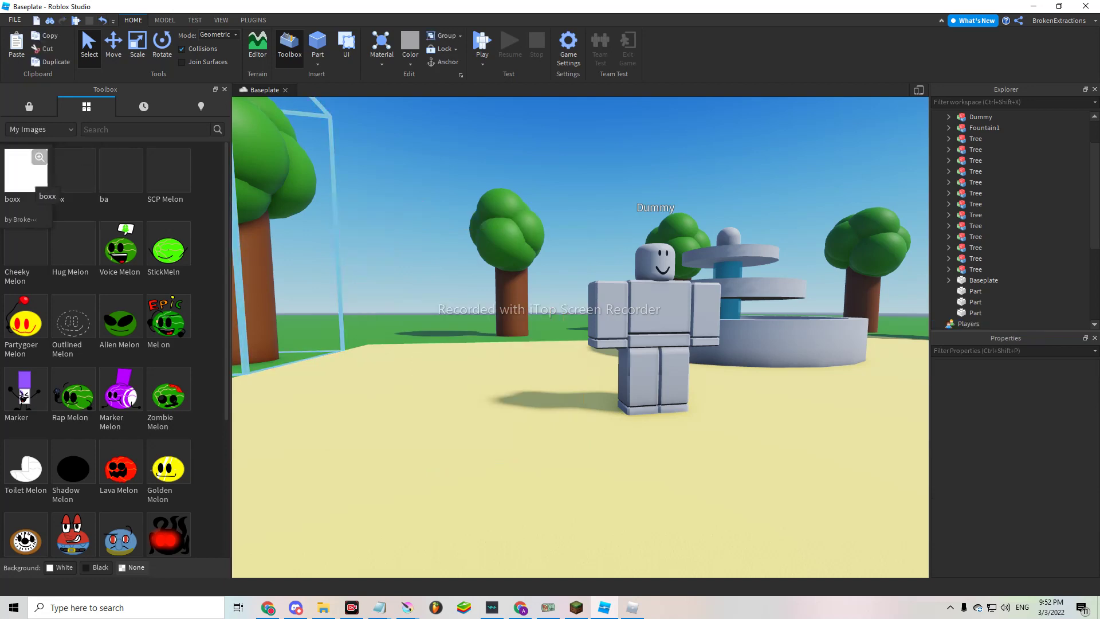
{"action": "left_click", "coordinate": [25, 171]}
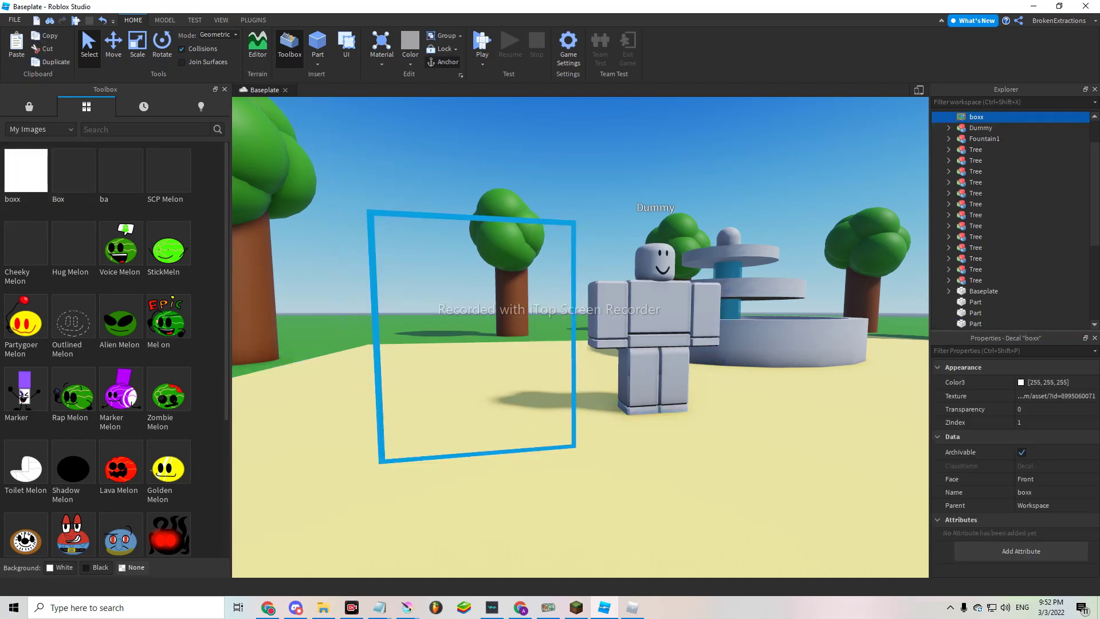
{"action": "key", "text": "Delete"}
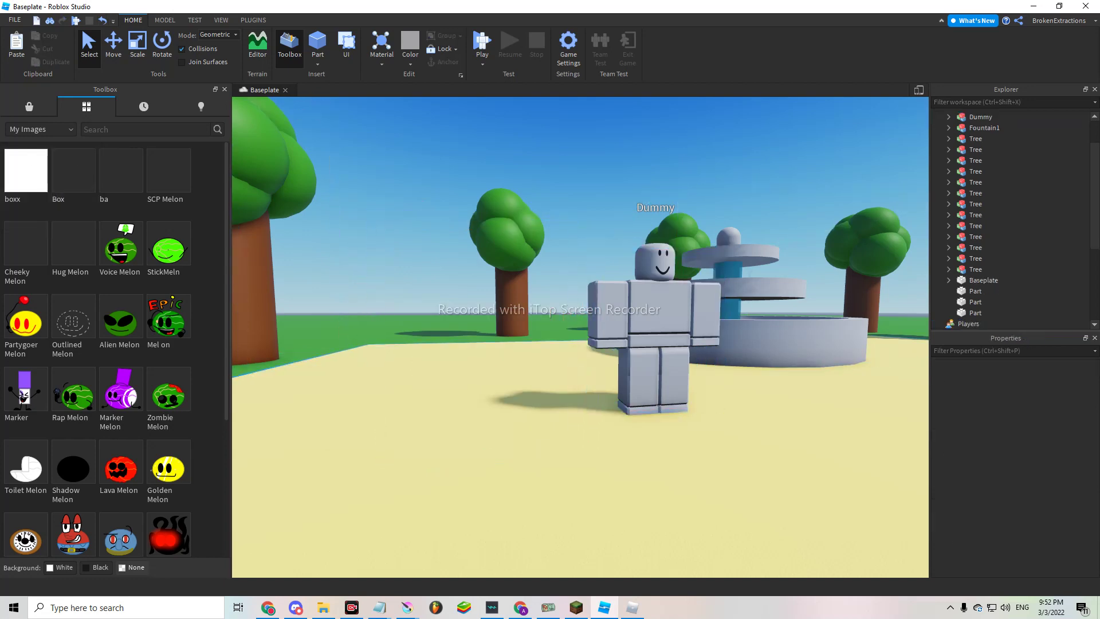
Upload Box.png from Downloads as a decal named 'its a box'.
{"action": "key", "text": "alt+Tab"}
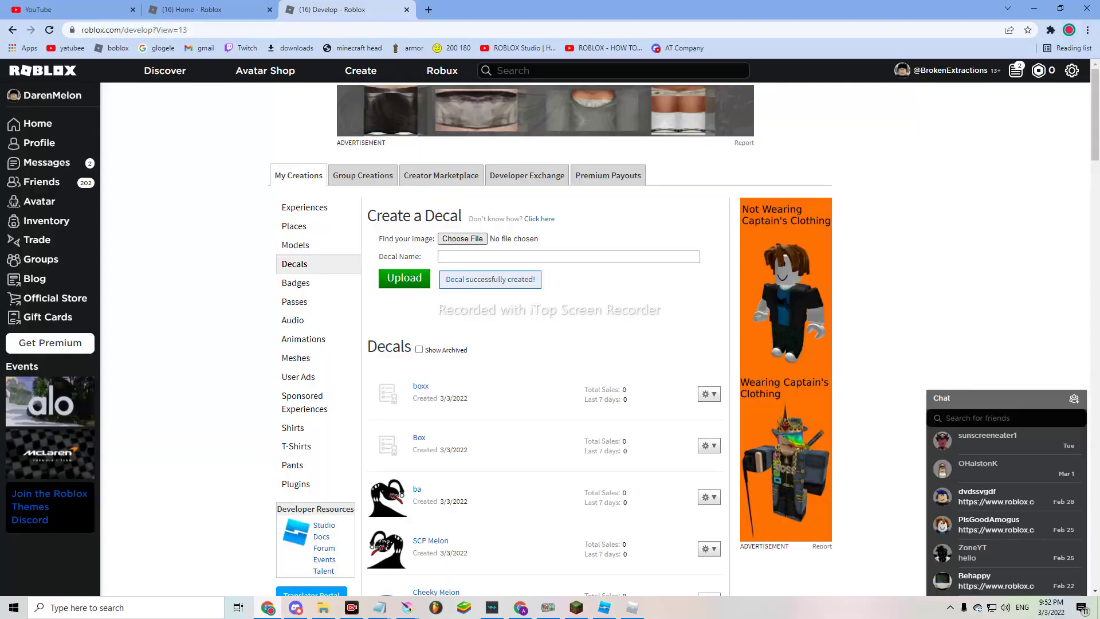
{"action": "left_click", "coordinate": [463, 239]}
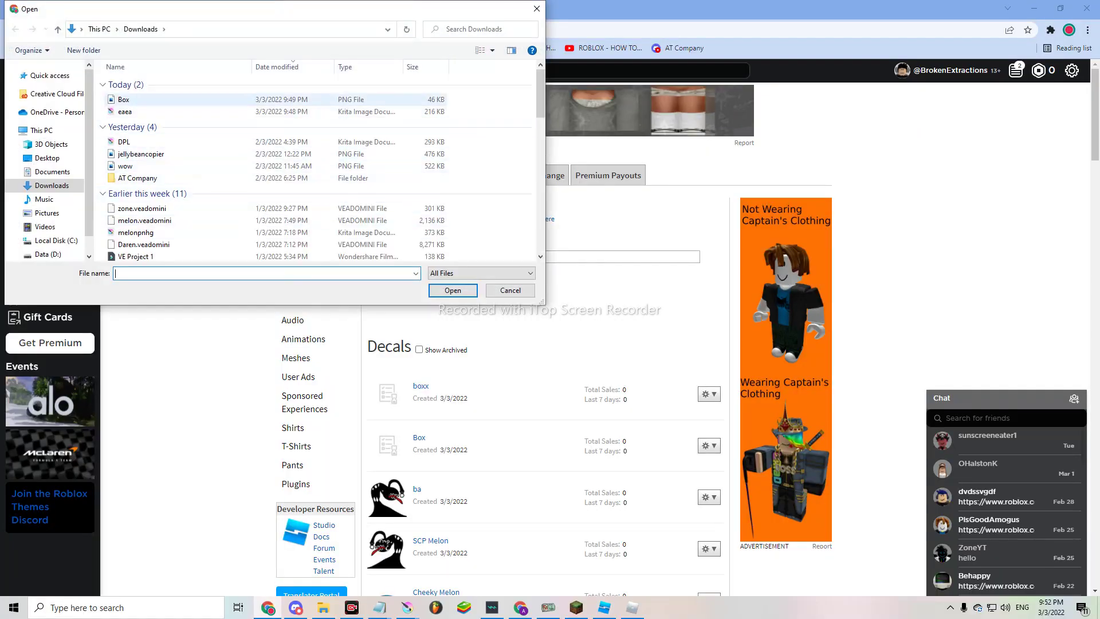
{"action": "double_click", "coordinate": [124, 98]}
{"action": "type", "text": "i"}
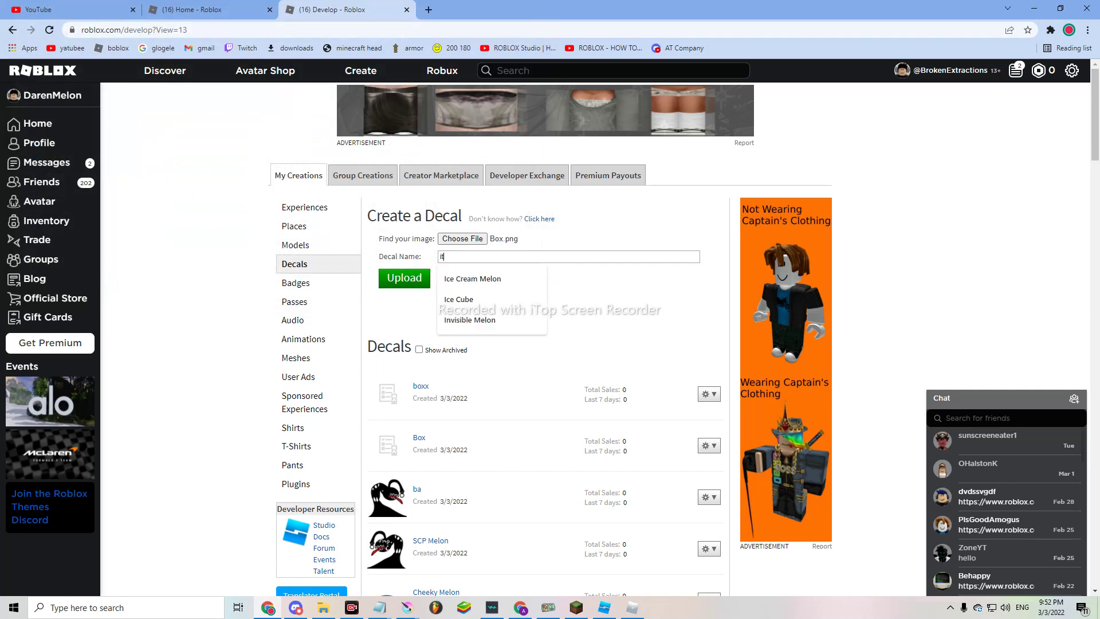
{"action": "type", "text": "ts a box"}
{"action": "key", "text": "Return"}
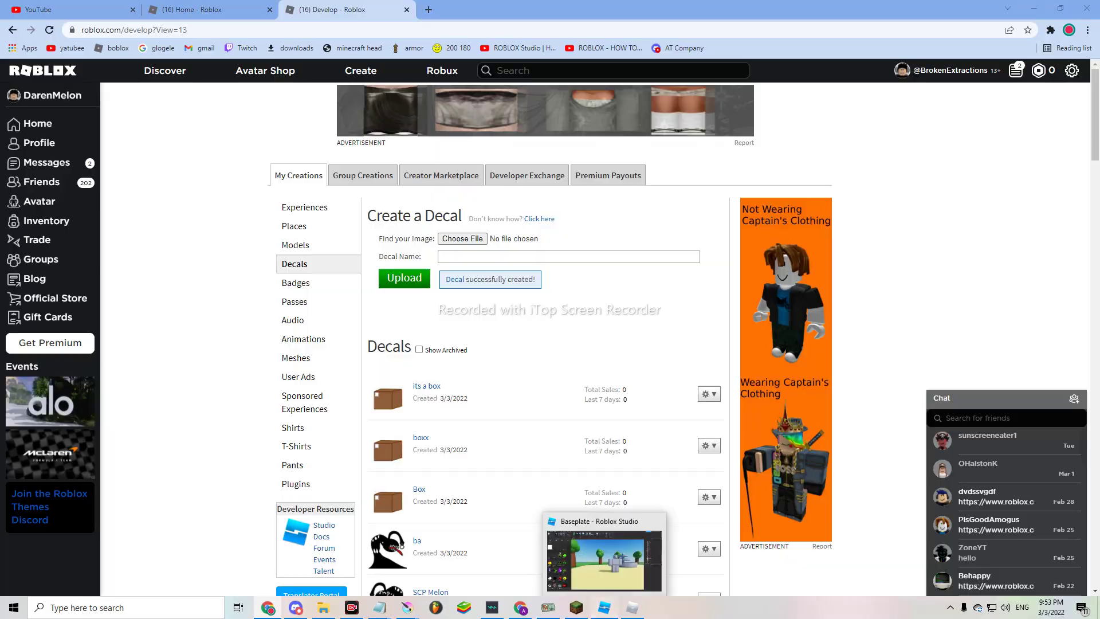
{"action": "left_click", "coordinate": [604, 559]}
Refresh My Images and apply the 'its a box' image to the transparent part.
{"action": "key", "text": "ctrl+v"}
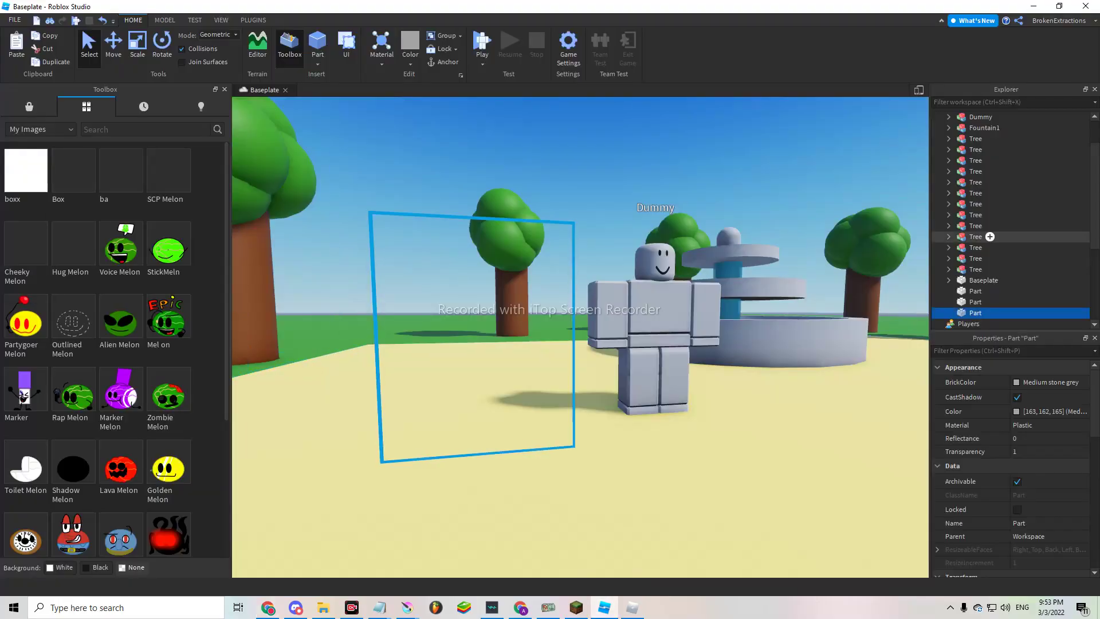
{"action": "scroll", "coordinate": [989, 237], "scroll_direction": "down", "scroll_amount": 1}
{"action": "left_click", "coordinate": [41, 129]}
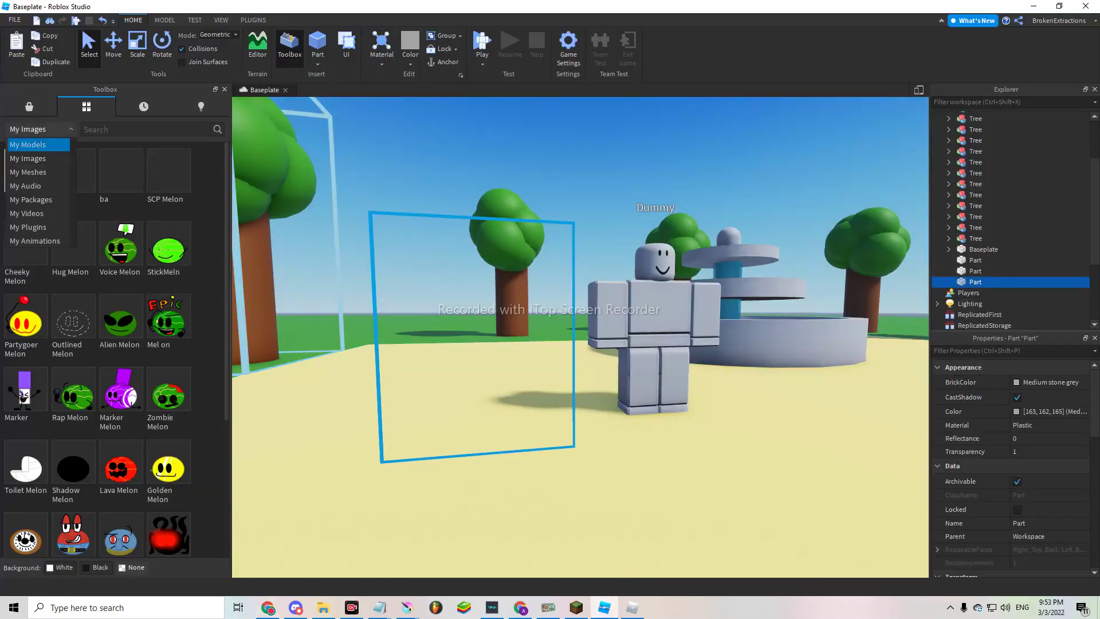
{"action": "left_click", "coordinate": [27, 158]}
{"action": "left_click", "coordinate": [41, 130]}
{"action": "left_click", "coordinate": [27, 159]}
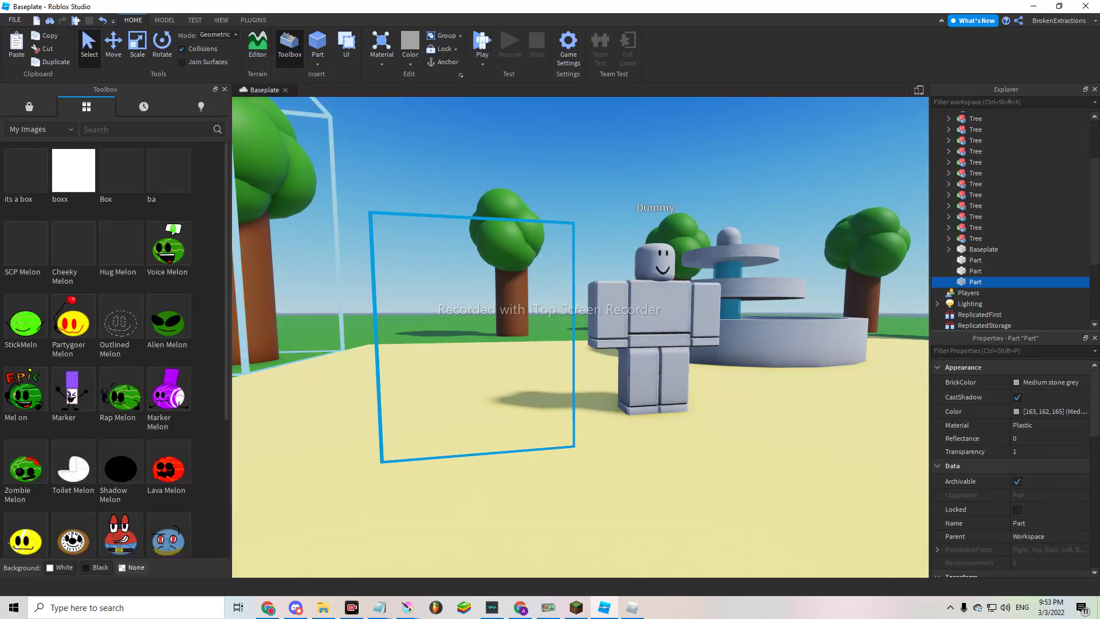
{"action": "left_click", "coordinate": [30, 177]}
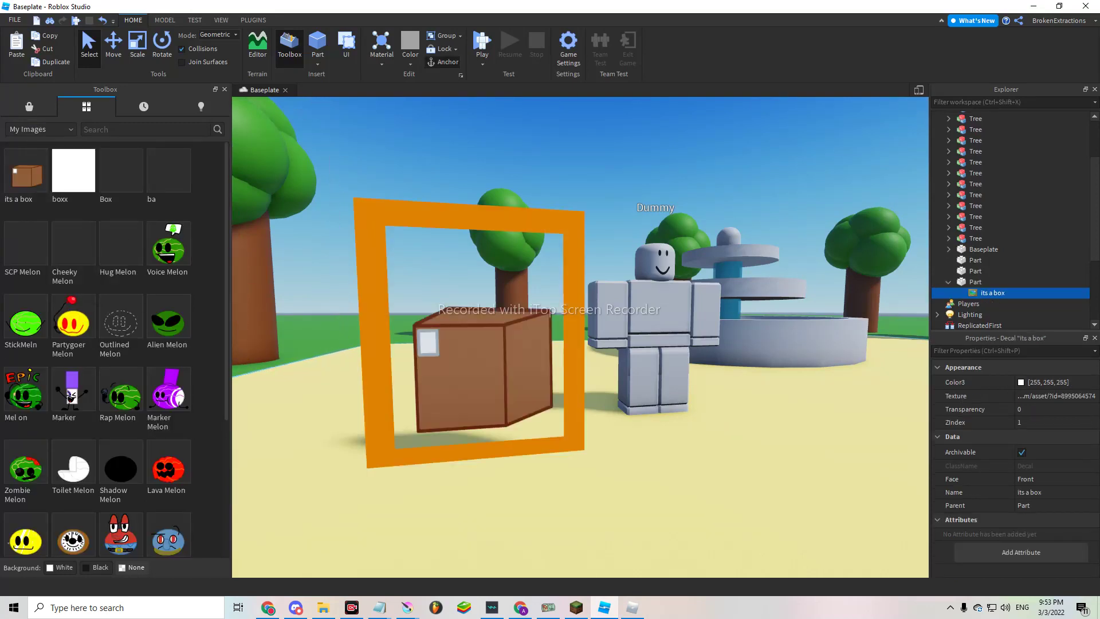
{"action": "left_click", "coordinate": [653, 335]}
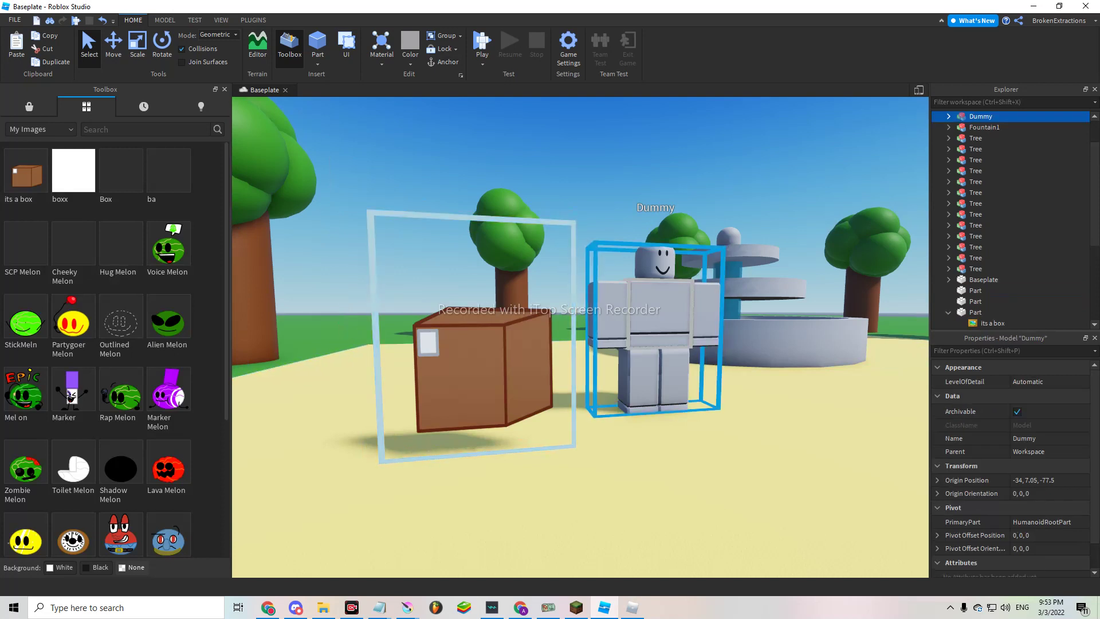
{"action": "left_click", "coordinate": [975, 312]}
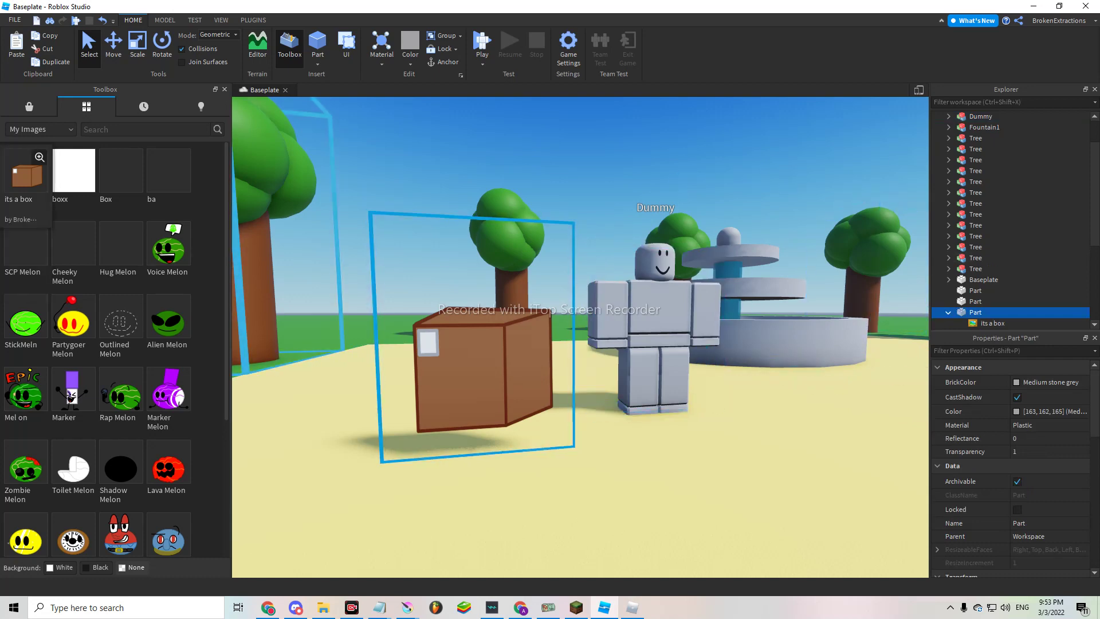
Add a second 'its a box' decal and set its Face to Back.
{"action": "left_click", "coordinate": [26, 177]}
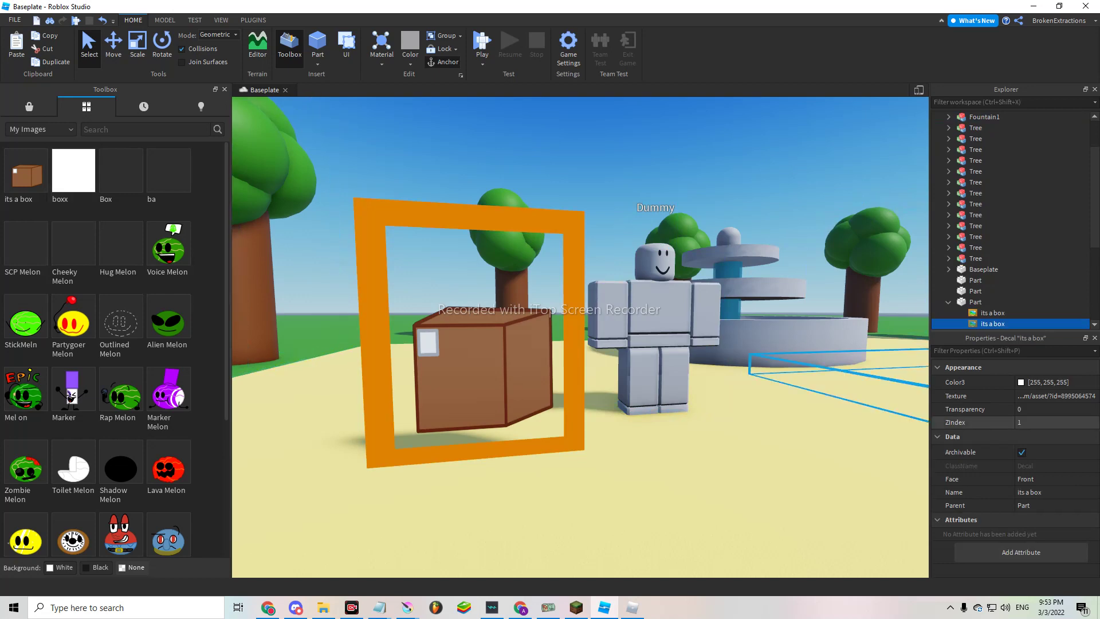
{"action": "left_click", "coordinate": [1053, 479]}
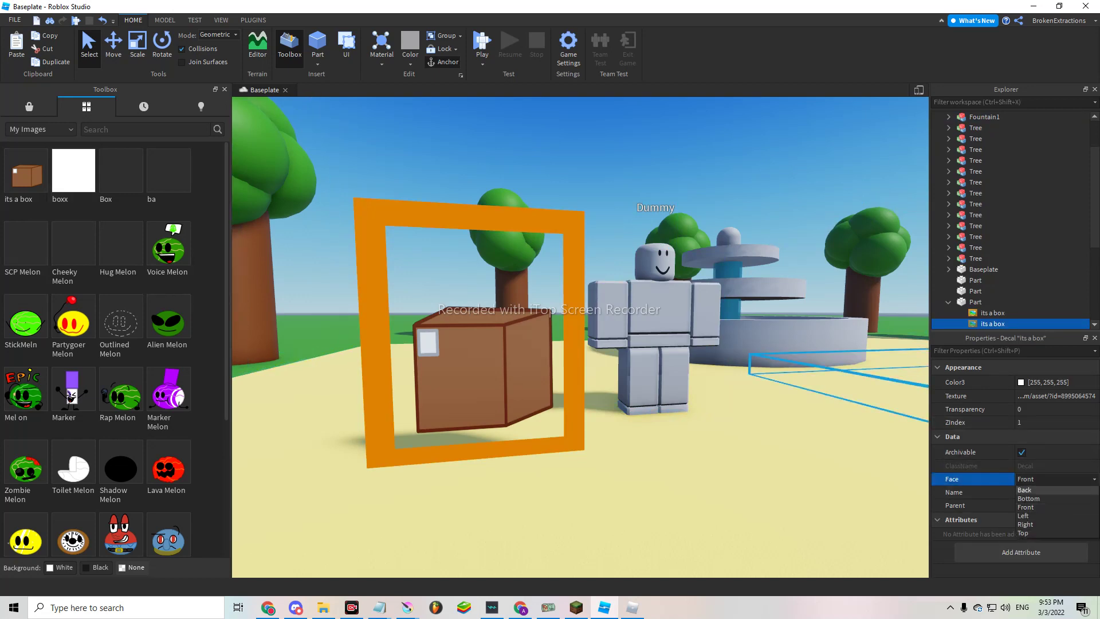
{"action": "left_click", "coordinate": [1023, 490]}
{"action": "right_click_drag", "start_coordinate": [580, 345], "coordinate": [774, 345]}
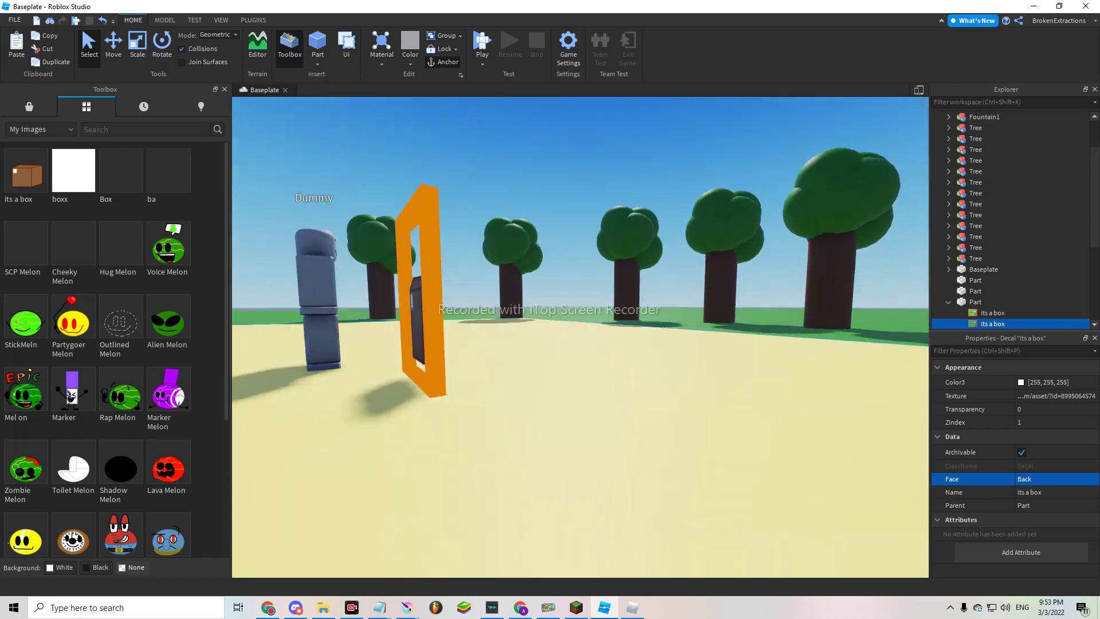
{"action": "right_click_drag", "start_coordinate": [580, 344], "coordinate": [619, 344]}
Set the decal's Face back to Front and orbit to view it beside the Dummy.
{"action": "left_click", "coordinate": [1053, 479]}
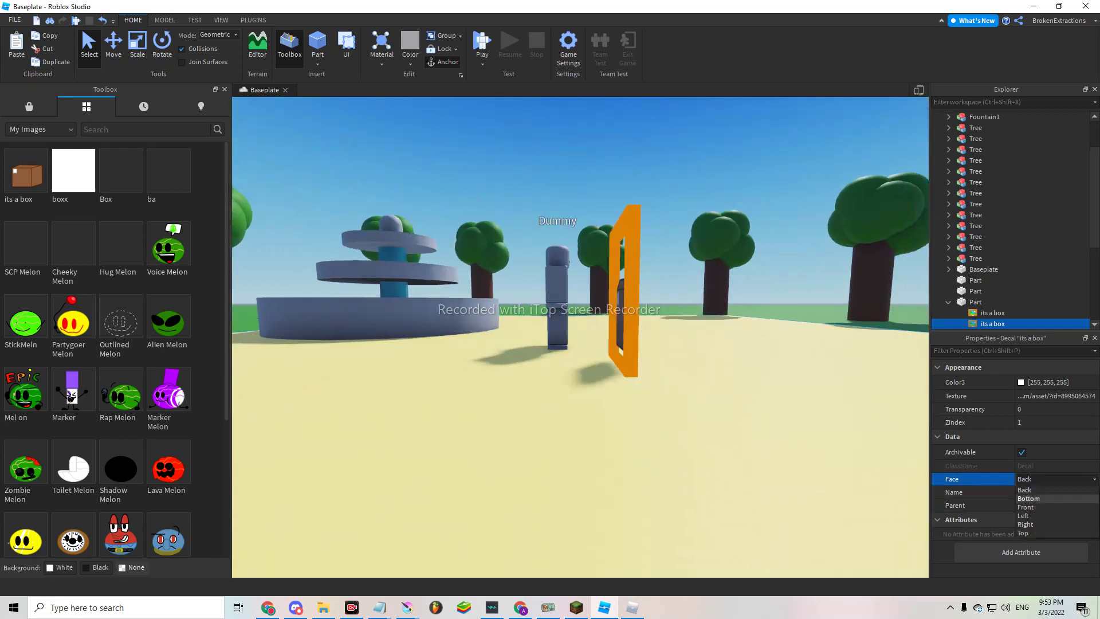
{"action": "left_click", "coordinate": [1025, 508]}
{"action": "scroll", "coordinate": [581, 345], "scroll_direction": "up", "scroll_amount": 3}
{"action": "scroll", "coordinate": [581, 344], "scroll_direction": "up", "scroll_amount": 5}
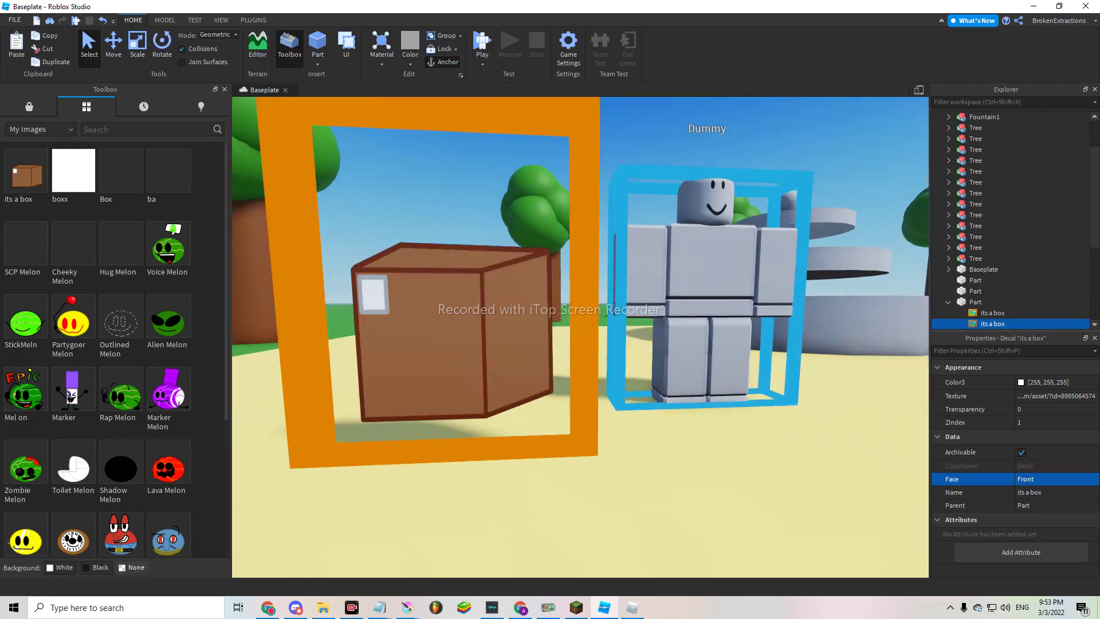
{"action": "scroll", "coordinate": [581, 344], "scroll_direction": "down", "scroll_amount": 5}
{"action": "right_click_drag", "start_coordinate": [581, 344], "coordinate": [653, 345]}
{"action": "left_click", "coordinate": [1053, 479]}
{"action": "left_click", "coordinate": [1025, 491]}
{"action": "left_click", "coordinate": [614, 365]}
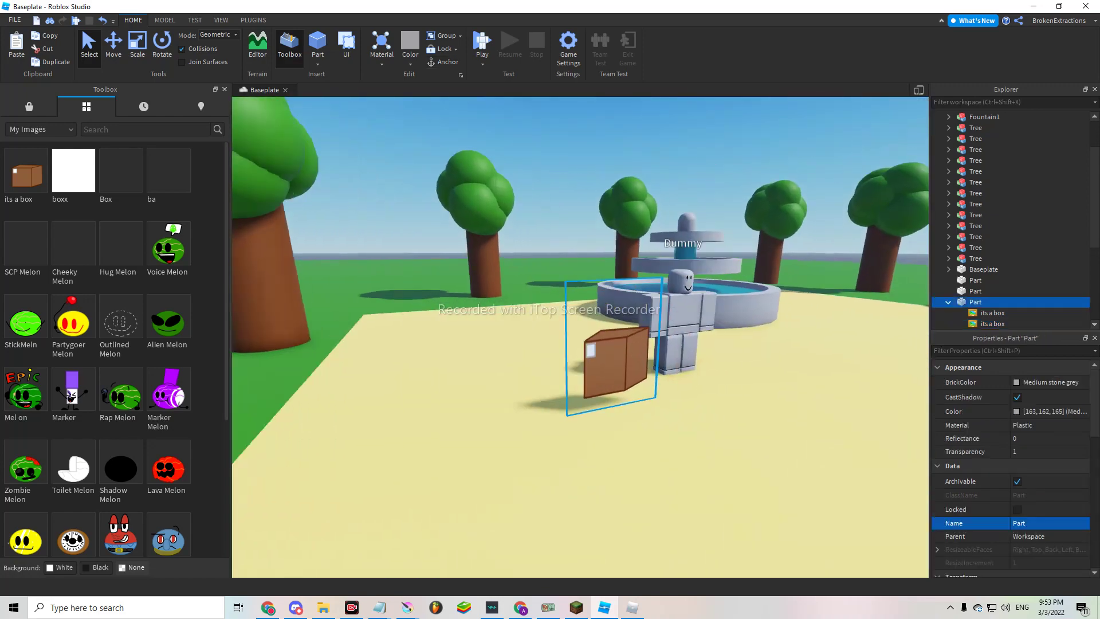
{"action": "right_click_drag", "start_coordinate": [580, 344], "coordinate": [654, 344]}
{"action": "scroll", "coordinate": [581, 343], "scroll_direction": "up", "scroll_amount": 3}
{"action": "scroll", "coordinate": [580, 344], "scroll_direction": "down", "scroll_amount": 3}
{"action": "scroll", "coordinate": [580, 344], "scroll_direction": "up", "scroll_amount": 3}
{"action": "mouse_move", "coordinate": [580, 343]}
{"action": "right_mouse_down"}
{"action": "mouse_move", "coordinate": [515, 344]}
{"action": "mouse_move", "coordinate": [653, 344]}
{"action": "right_mouse_up"}
{"action": "scroll", "coordinate": [580, 345], "scroll_direction": "down", "scroll_amount": 3}
{"action": "scroll", "coordinate": [580, 344], "scroll_direction": "up", "scroll_amount": 3}
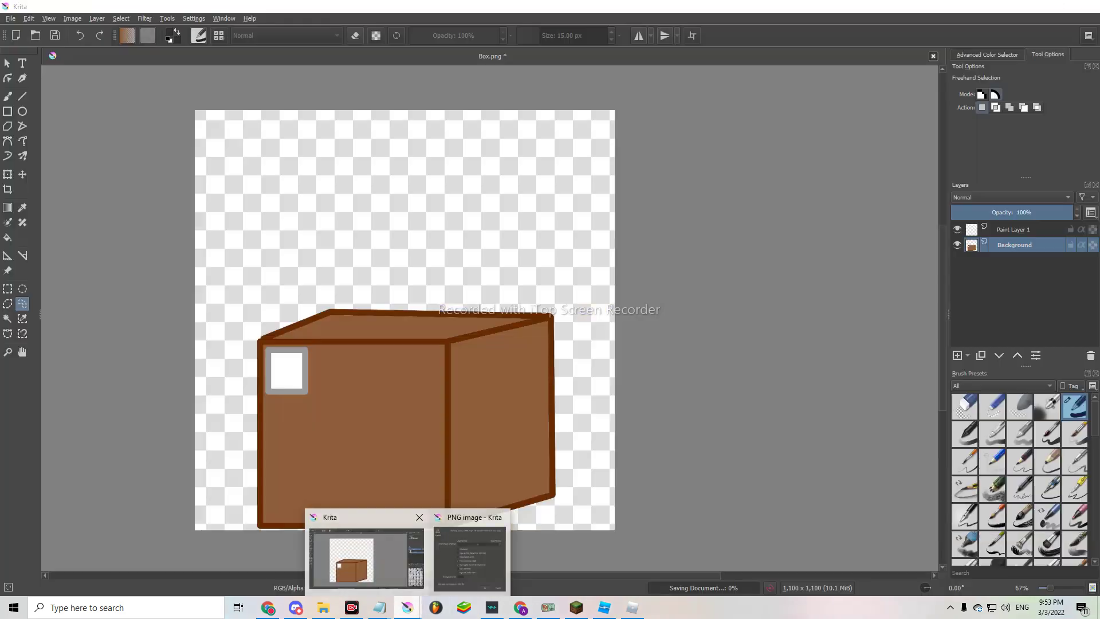
Finish re-saving Box.png by confirming Krita's PNG export settings.
{"action": "left_click", "coordinate": [455, 559]}
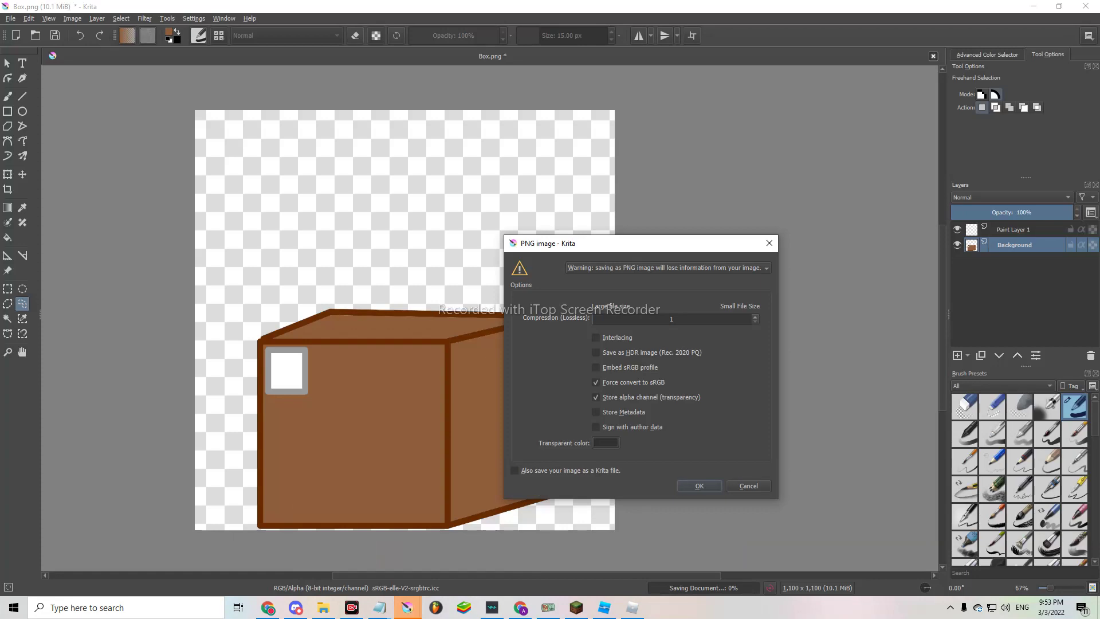
{"action": "key", "text": "Return"}
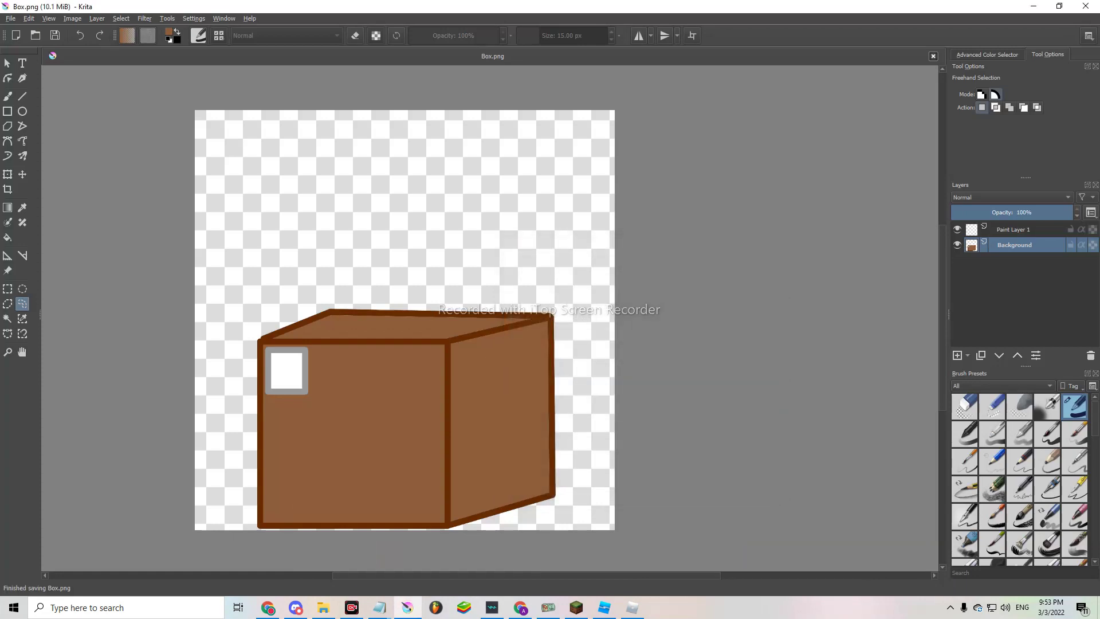
{"action": "key", "text": "alt+Tab"}
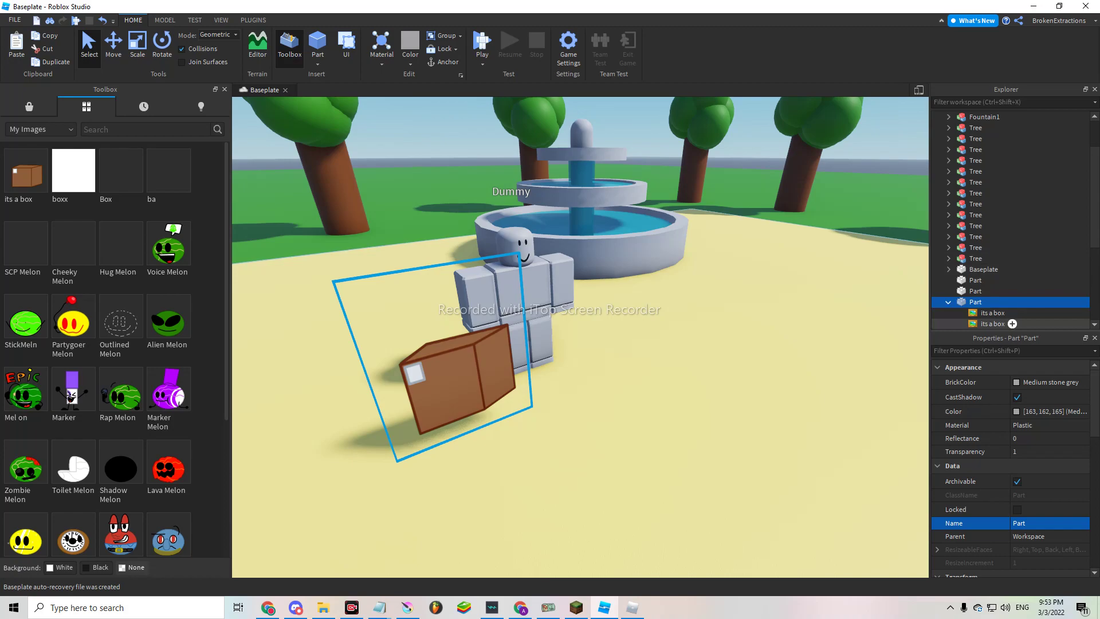
Delete the 'its a box' decal from the part in Explorer.
{"action": "left_click", "coordinate": [1012, 324]}
{"action": "key", "text": "Delete"}
{"action": "left_click", "coordinate": [269, 608]}
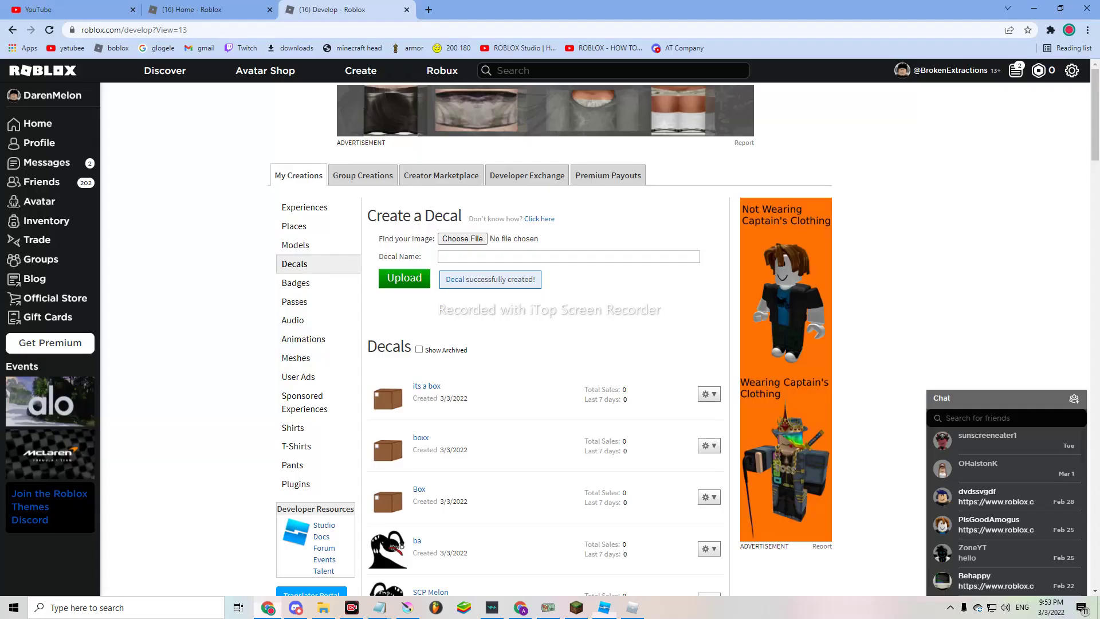
Upload Box.png as a new decal named 'it is a box'.
{"action": "left_click", "coordinate": [462, 238]}
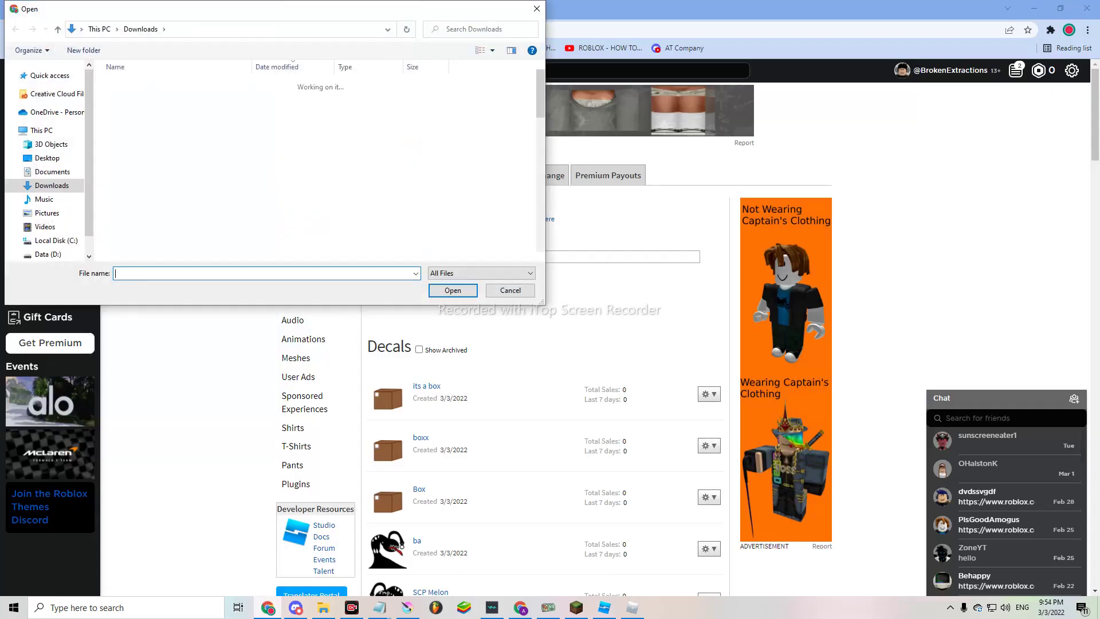
{"action": "double_click", "coordinate": [129, 100]}
{"action": "type", "text": "it is a box"}
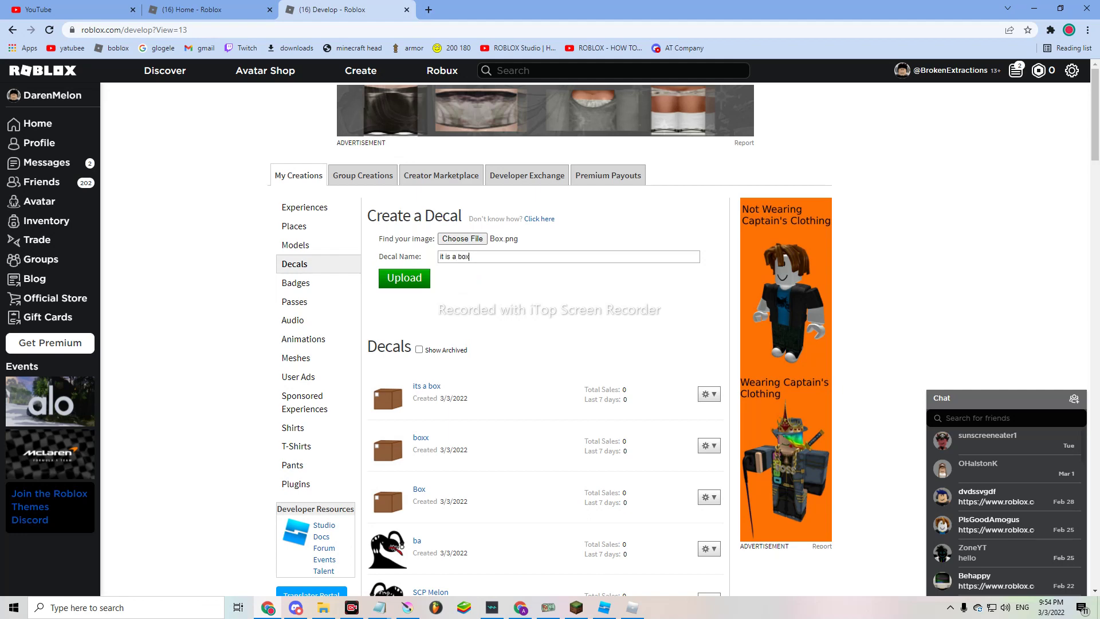
{"action": "key", "text": "Return"}
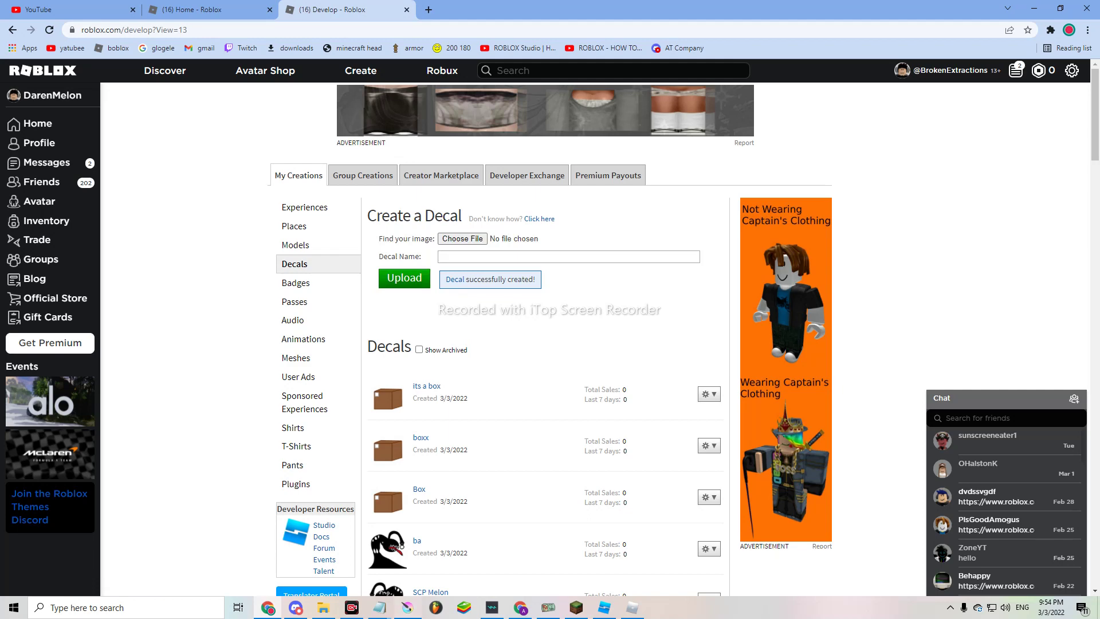
{"action": "key", "text": "alt+Tab"}
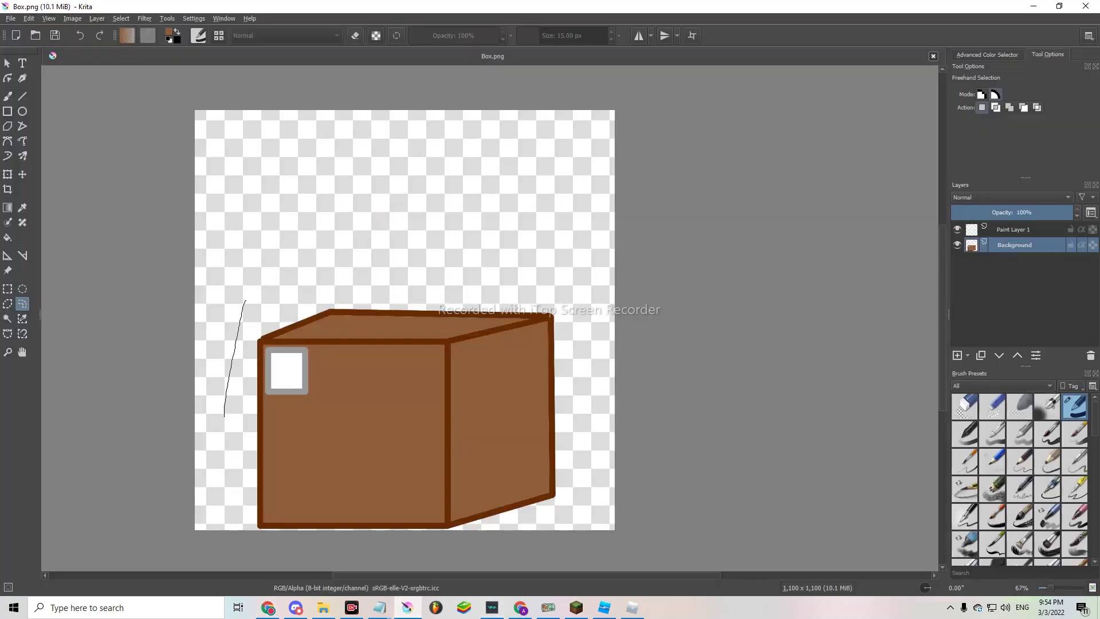
Clear the stray selection and select the whole box drawing with Rectangular Selection.
{"action": "left_click_drag", "start_coordinate": [353, 555], "coordinate": [354, 555]}
{"action": "key", "text": "ctrl+shift+a"}
{"action": "key", "text": "ctrl+r"}
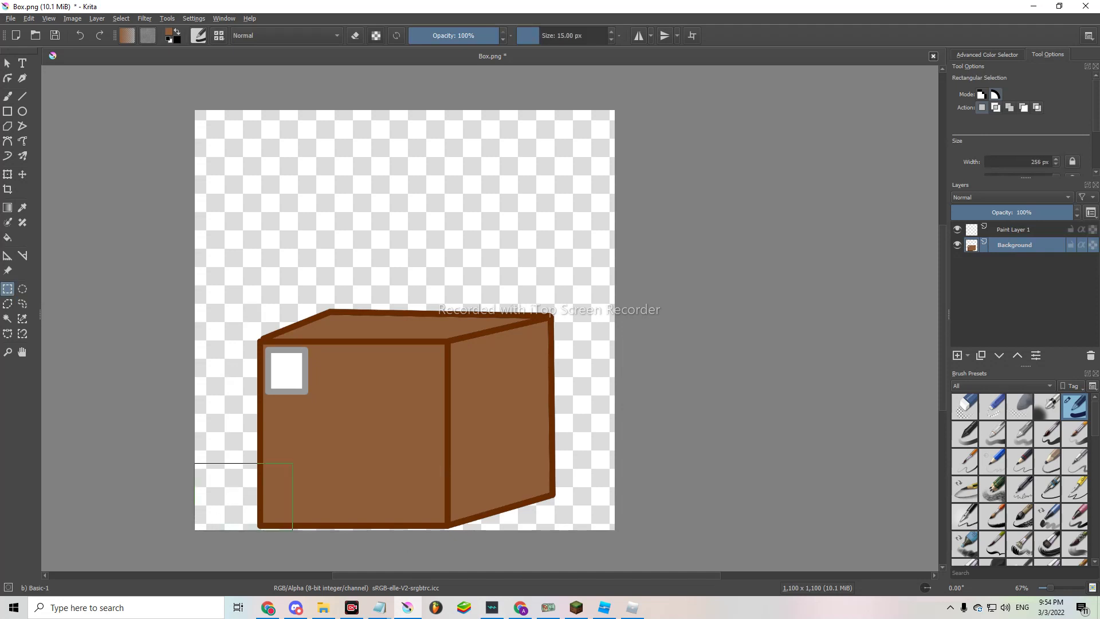
{"action": "left_click_drag", "start_coordinate": [293, 464], "coordinate": [618, 109]}
Mirror the selection horizontally and apply the transform, moving the label to the upper right.
{"action": "right_click", "coordinate": [514, 302]}
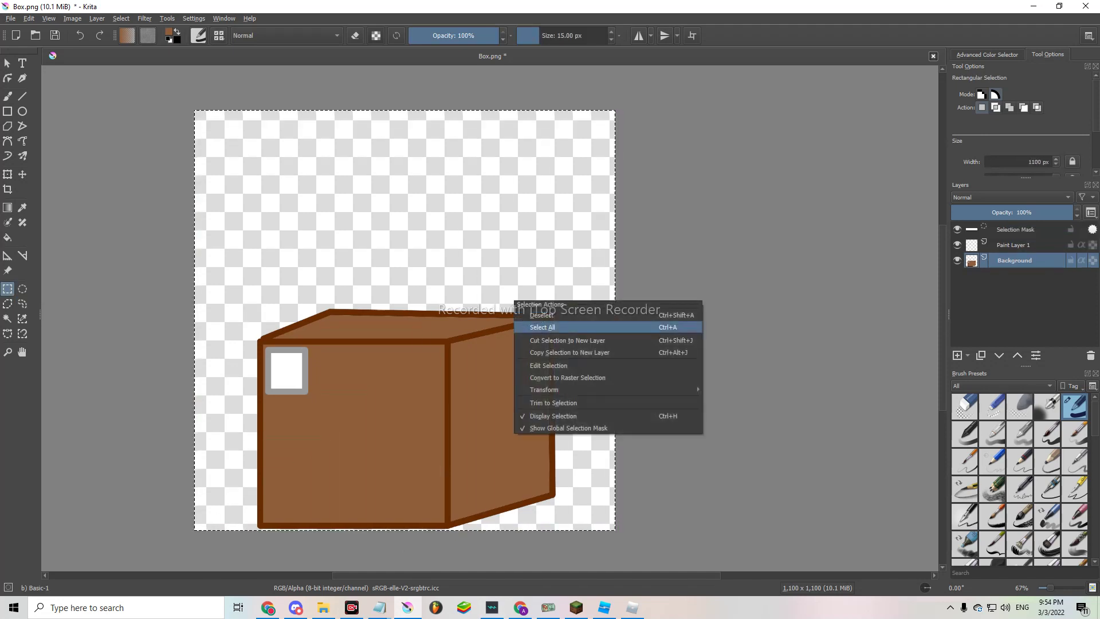
{"action": "left_click", "coordinate": [731, 390]}
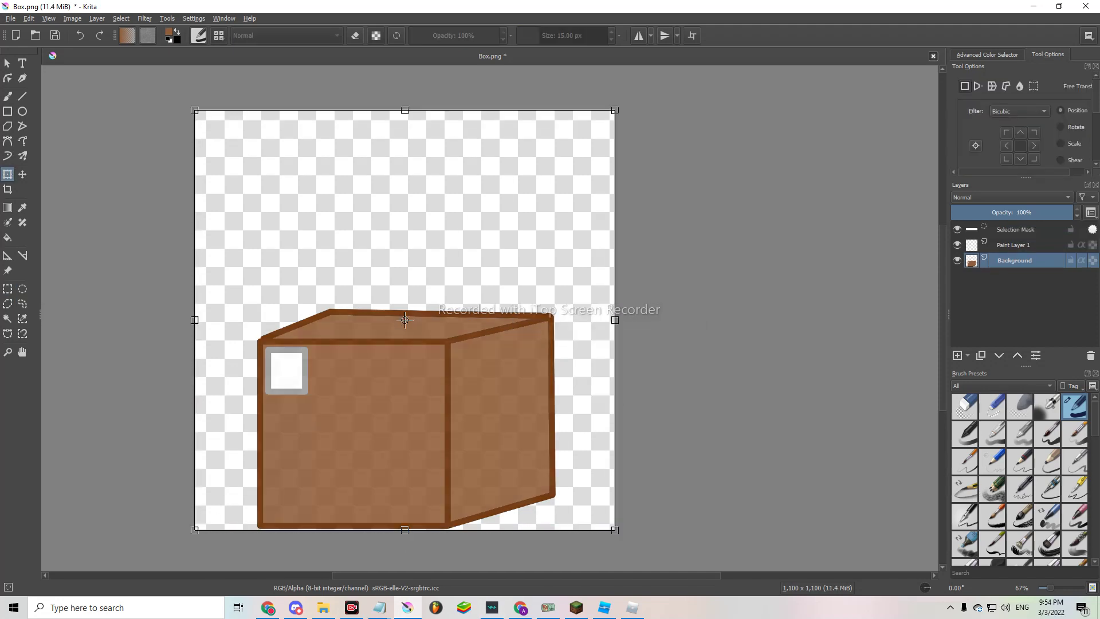
{"action": "right_click", "coordinate": [454, 359]}
{"action": "left_click", "coordinate": [492, 448]}
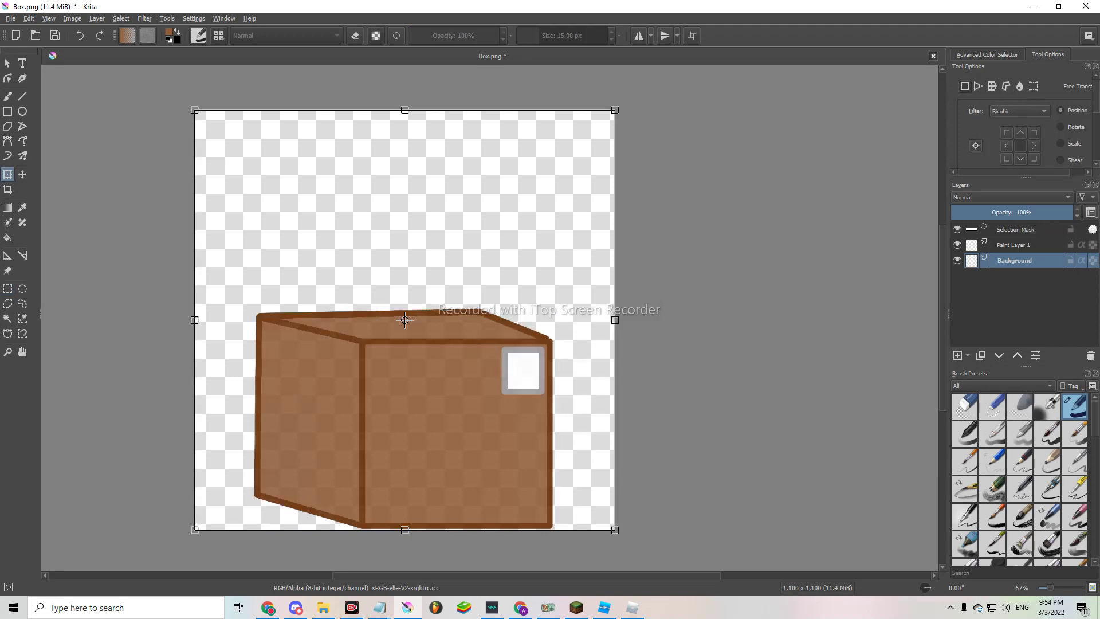
{"action": "right_click", "coordinate": [257, 319]}
{"action": "left_click", "coordinate": [292, 442]}
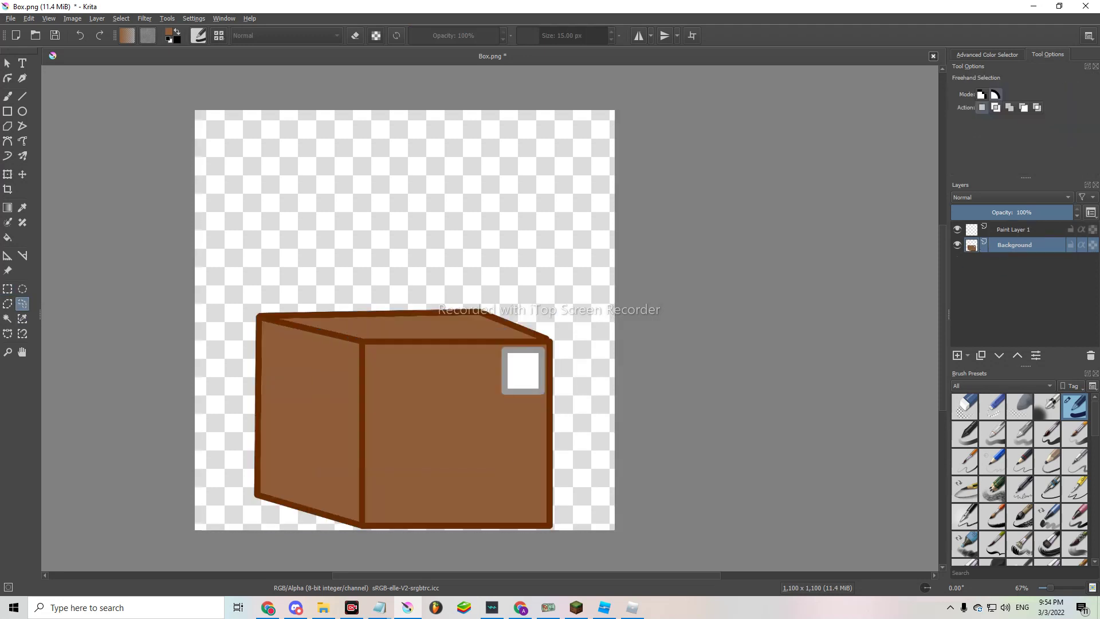
{"action": "key", "text": "p"}
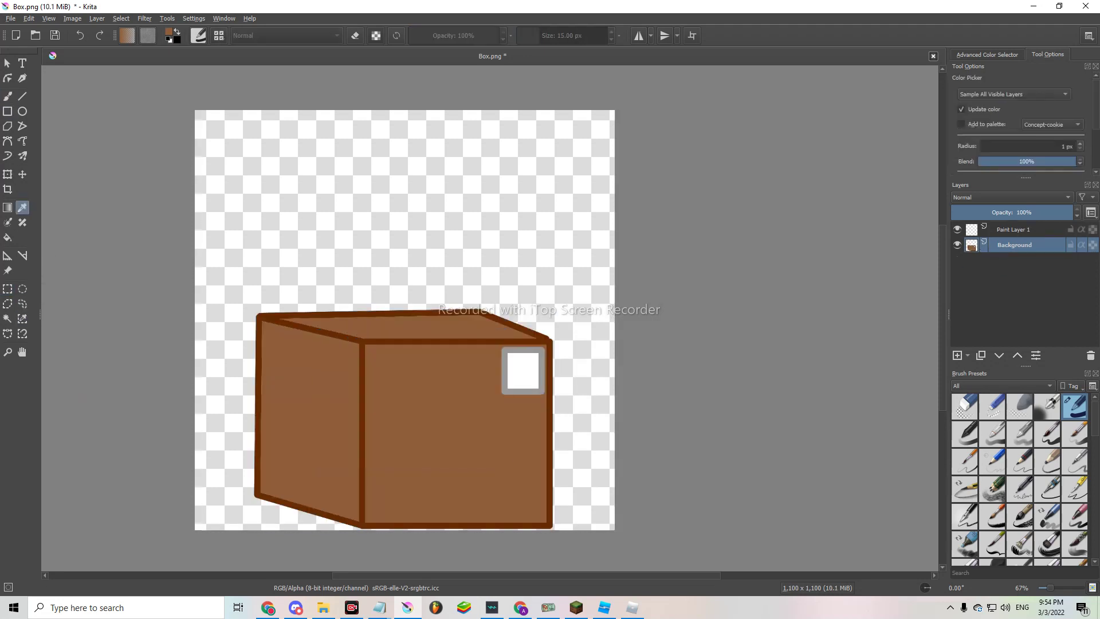
Paint brown over the grey-framed white label with the freehand brush.
{"action": "key", "text": "b"}
{"action": "scroll", "coordinate": [516, 375], "scroll_direction": "up", "scroll_amount": 3}
{"action": "scroll", "coordinate": [589, 388], "scroll_direction": "up", "scroll_amount": 2}
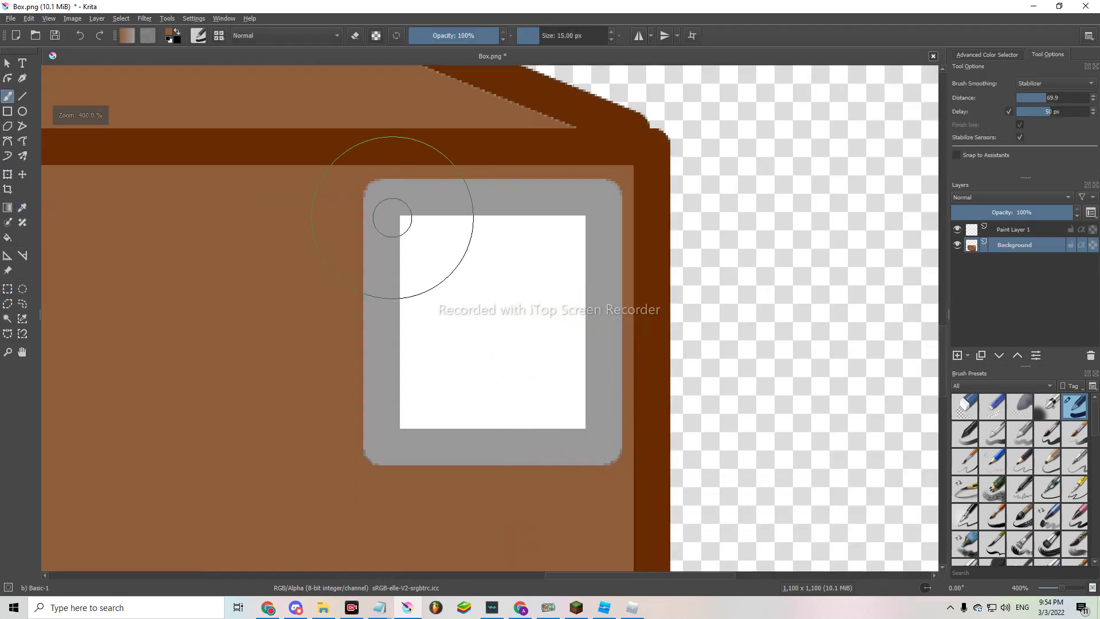
{"action": "left_click_drag", "start_coordinate": [371, 198], "coordinate": [605, 192]}
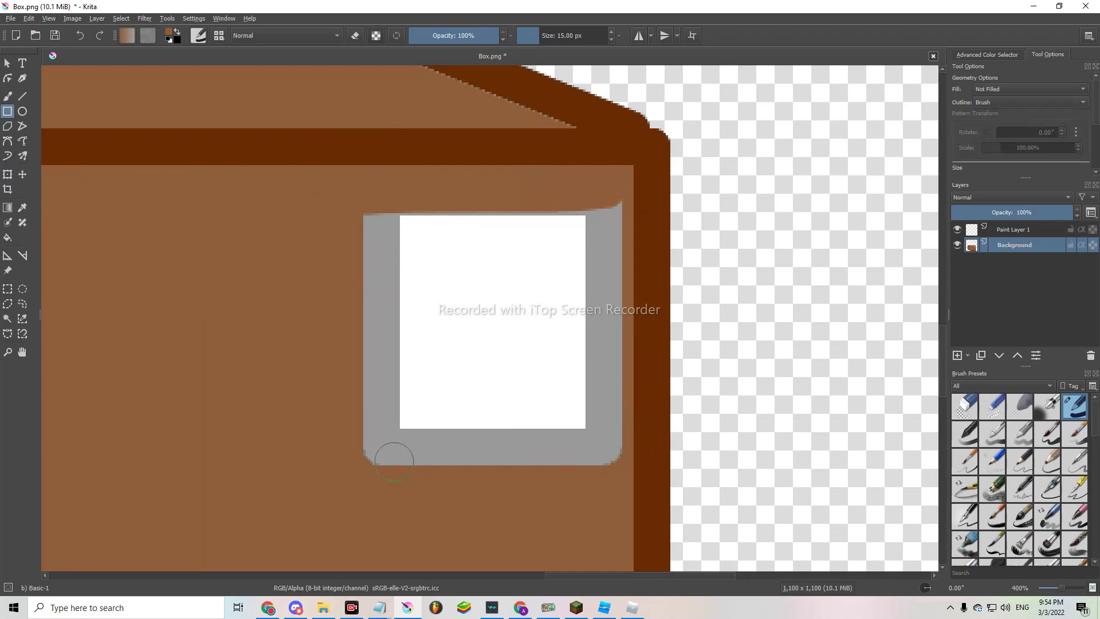
{"action": "left_click_drag", "start_coordinate": [378, 451], "coordinate": [615, 213]}
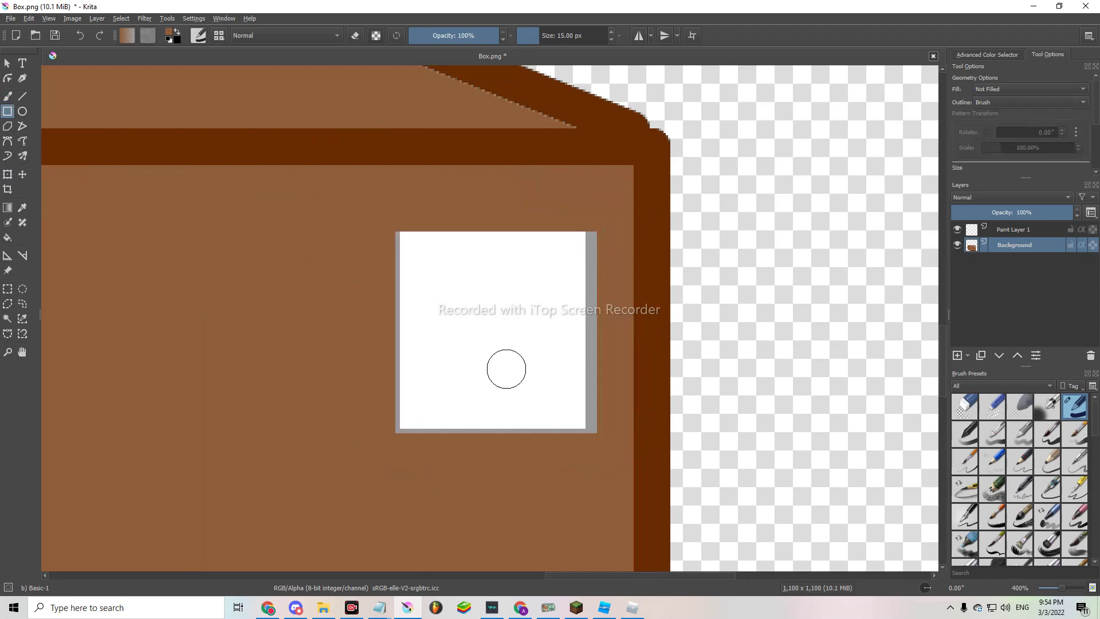
{"action": "left_click_drag", "start_coordinate": [414, 411], "coordinate": [585, 235]}
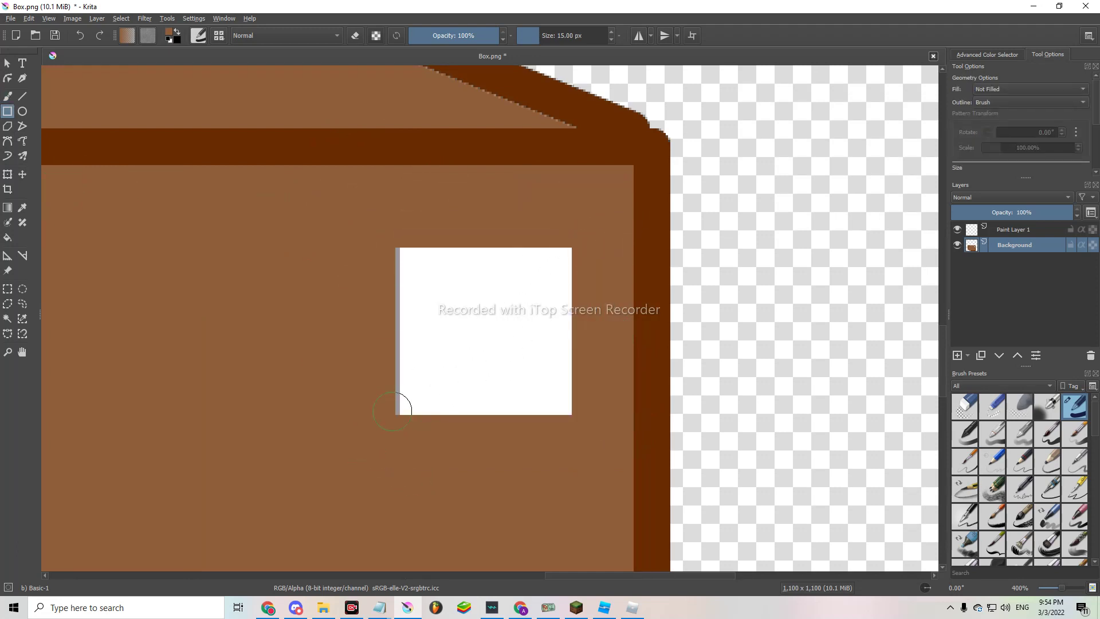
{"action": "left_click_drag", "start_coordinate": [393, 410], "coordinate": [561, 255]}
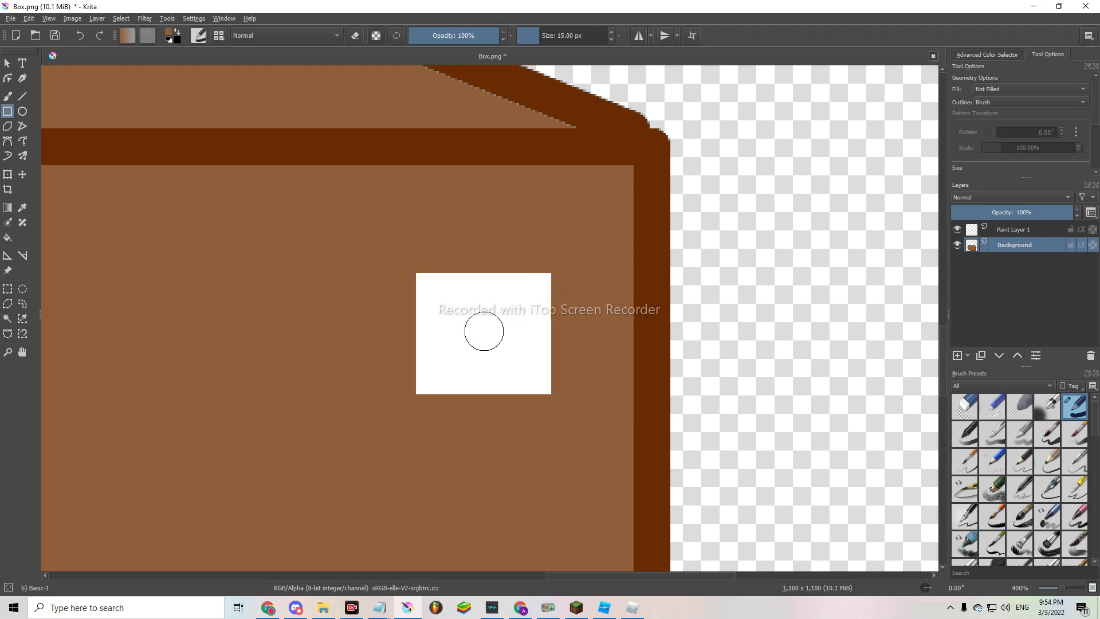
{"action": "left_click_drag", "start_coordinate": [433, 383], "coordinate": [534, 275]}
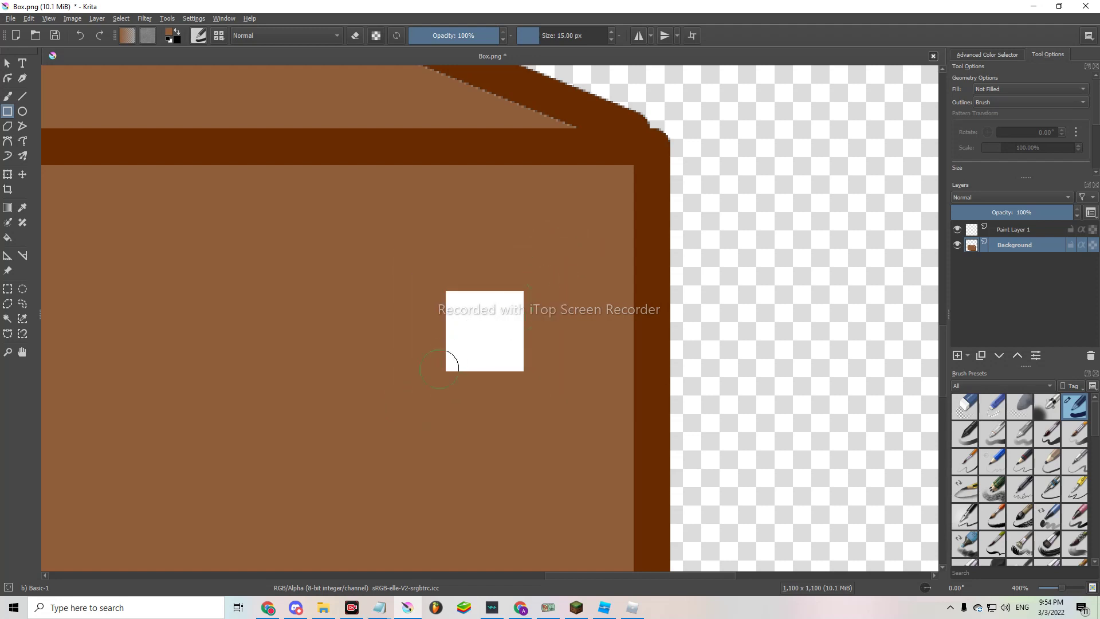
{"action": "mouse_move", "coordinate": [452, 361]}
{"action": "left_mouse_down"}
{"action": "mouse_move", "coordinate": [504, 312]}
{"action": "mouse_move", "coordinate": [482, 334]}
{"action": "left_mouse_up"}
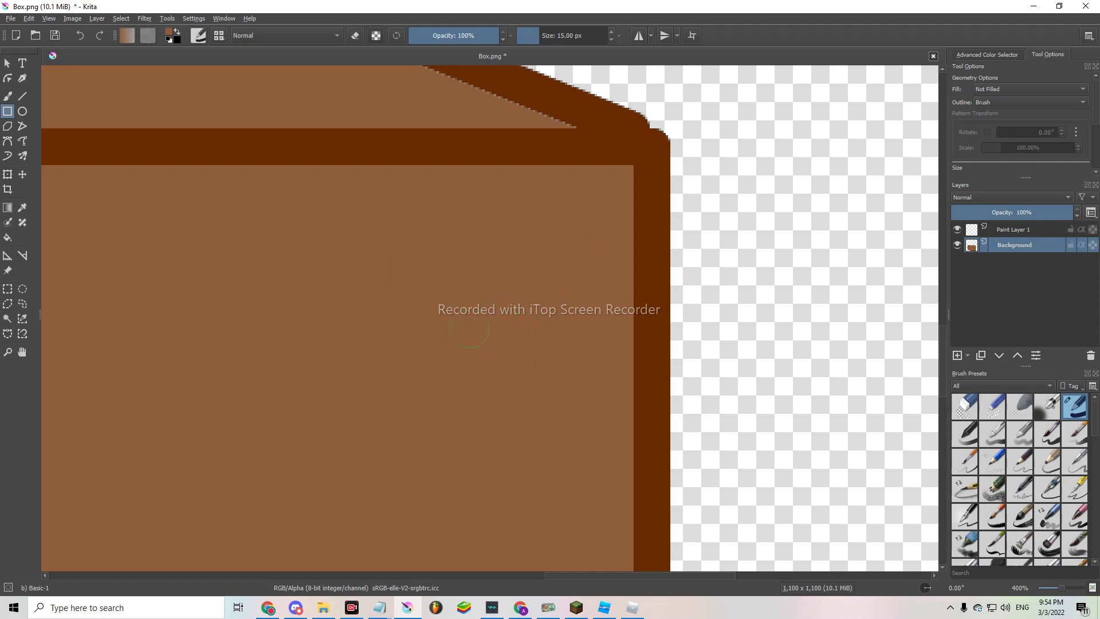
{"action": "scroll", "coordinate": [471, 330], "scroll_direction": "down", "scroll_amount": 3, "text": "ctrl"}
{"action": "scroll", "coordinate": [470, 330], "scroll_direction": "down", "scroll_amount": 3, "text": "ctrl"}
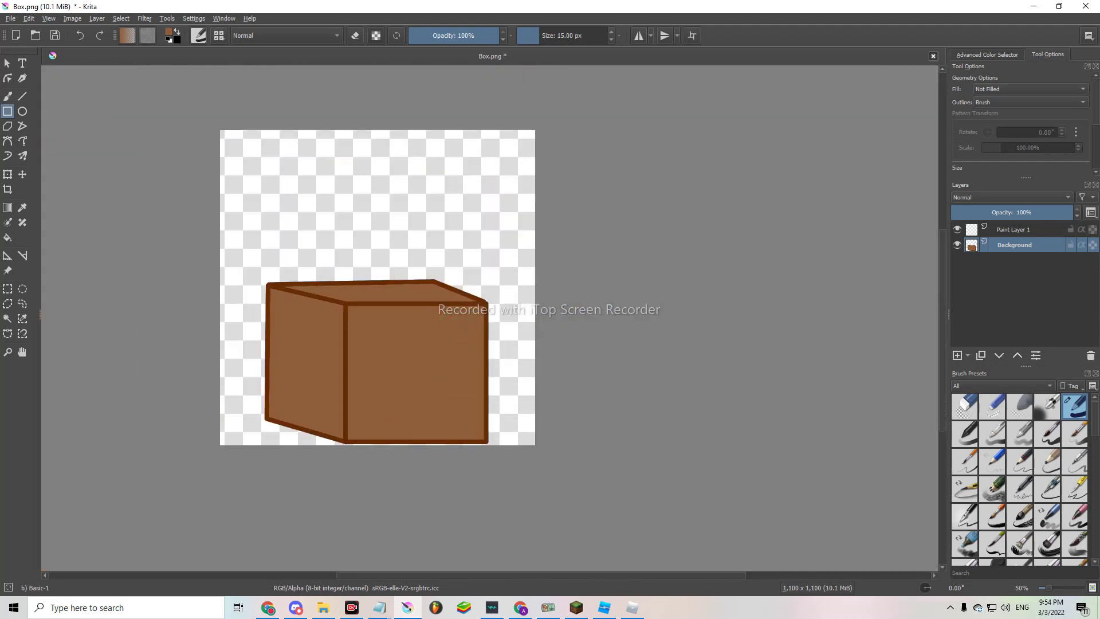
Overwrite Box.png with the label-free box, then return to the Roblox decal page.
{"action": "left_click", "coordinate": [10, 18]}
{"action": "left_click", "coordinate": [51, 90]}
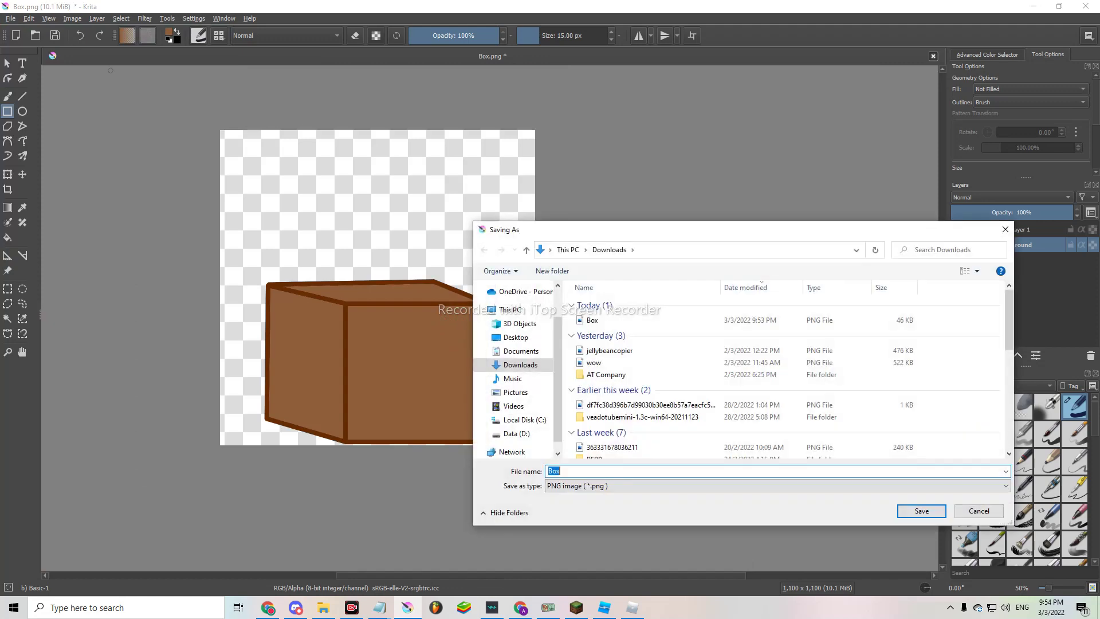
{"action": "left_click", "coordinate": [603, 321]}
{"action": "left_click", "coordinate": [922, 511]}
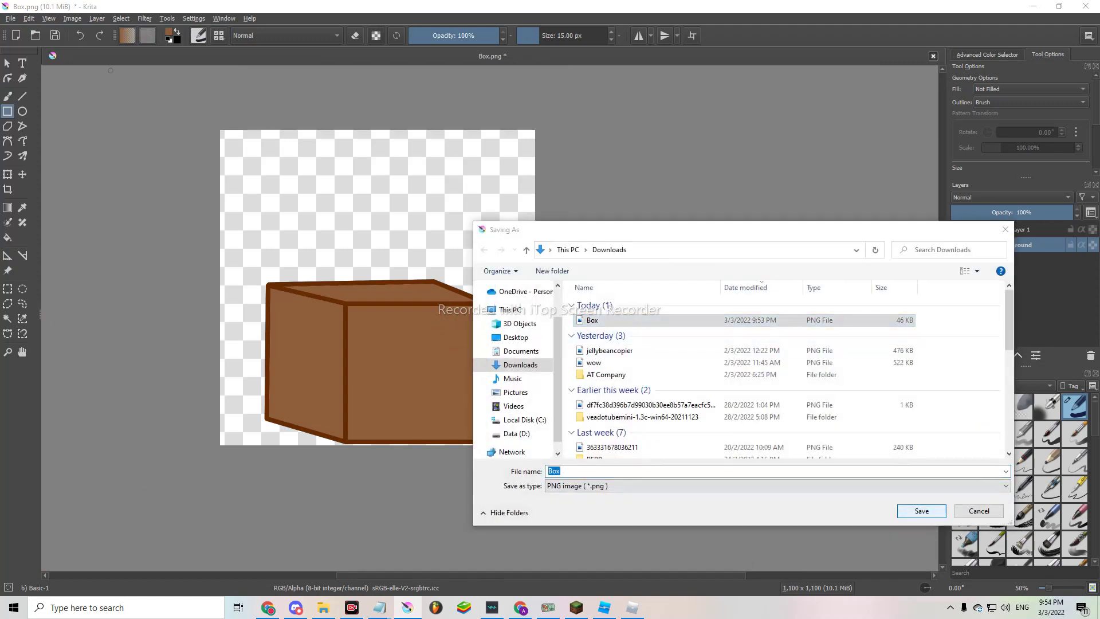
{"action": "left_click", "coordinate": [584, 307]}
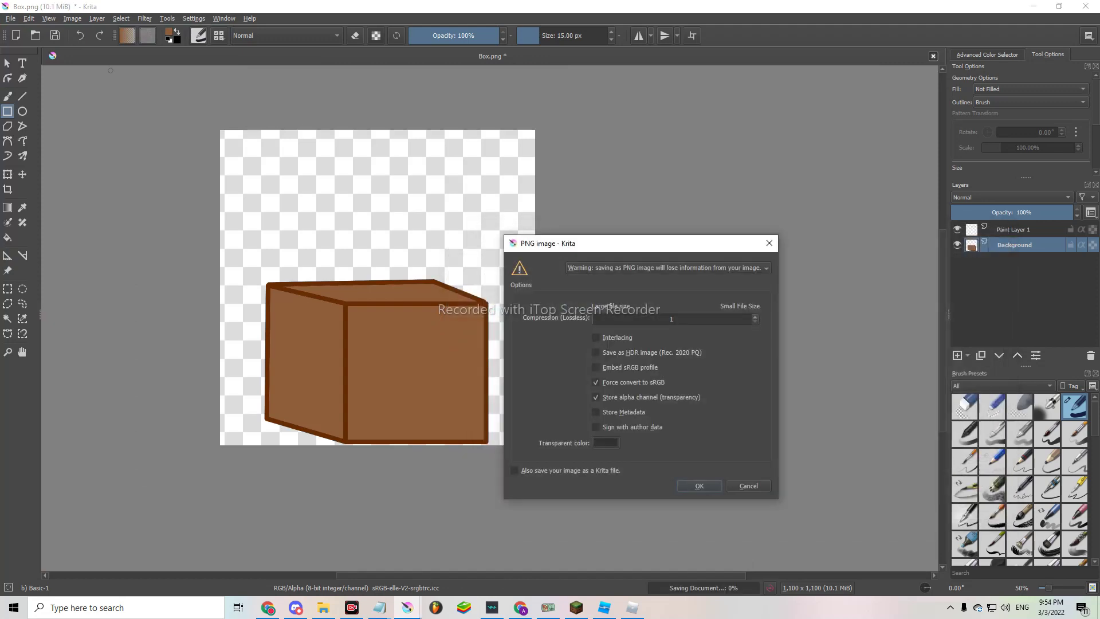
{"action": "left_click", "coordinate": [697, 481]}
{"action": "left_click", "coordinate": [268, 608]}
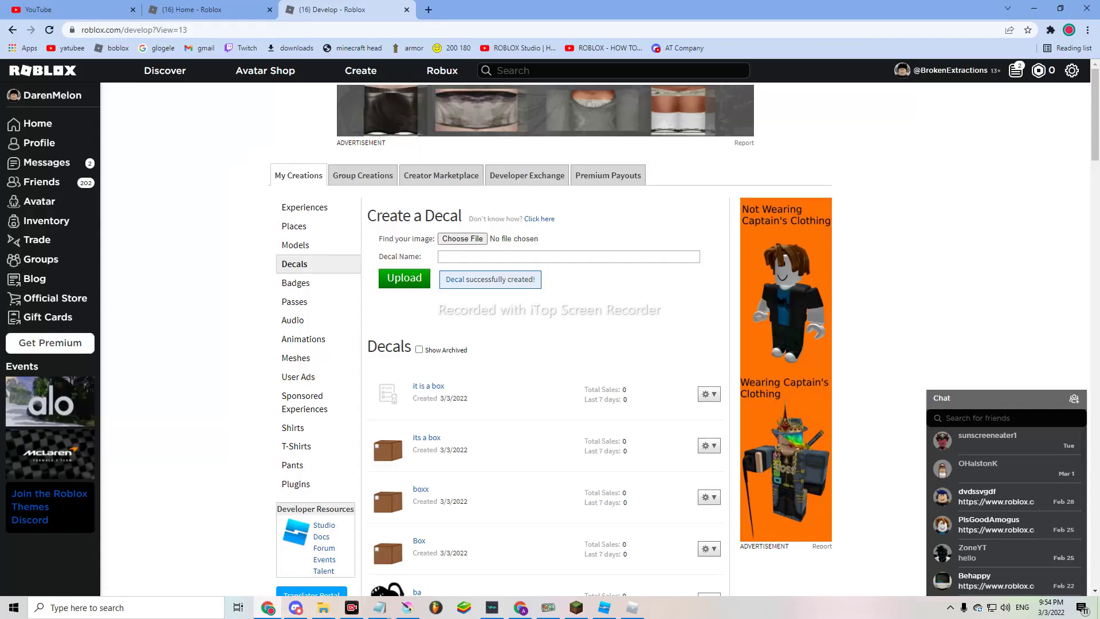
Upload the updated Box image from Downloads as a decal named 'box back'.
{"action": "left_click", "coordinate": [462, 238]}
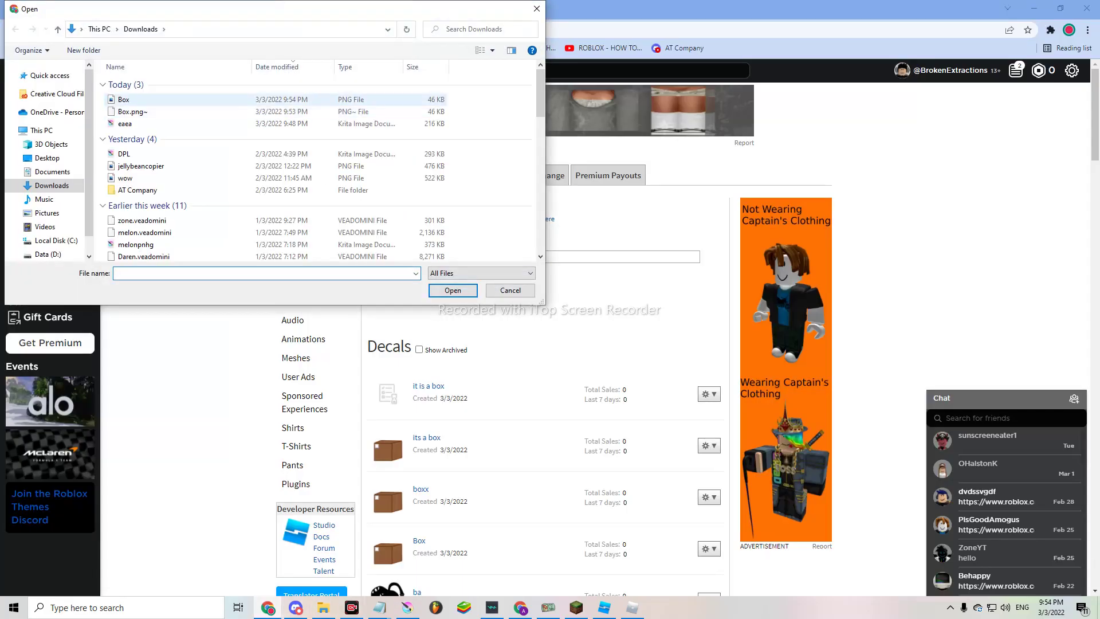
{"action": "left_click", "coordinate": [133, 111]}
{"action": "left_click", "coordinate": [123, 99]}
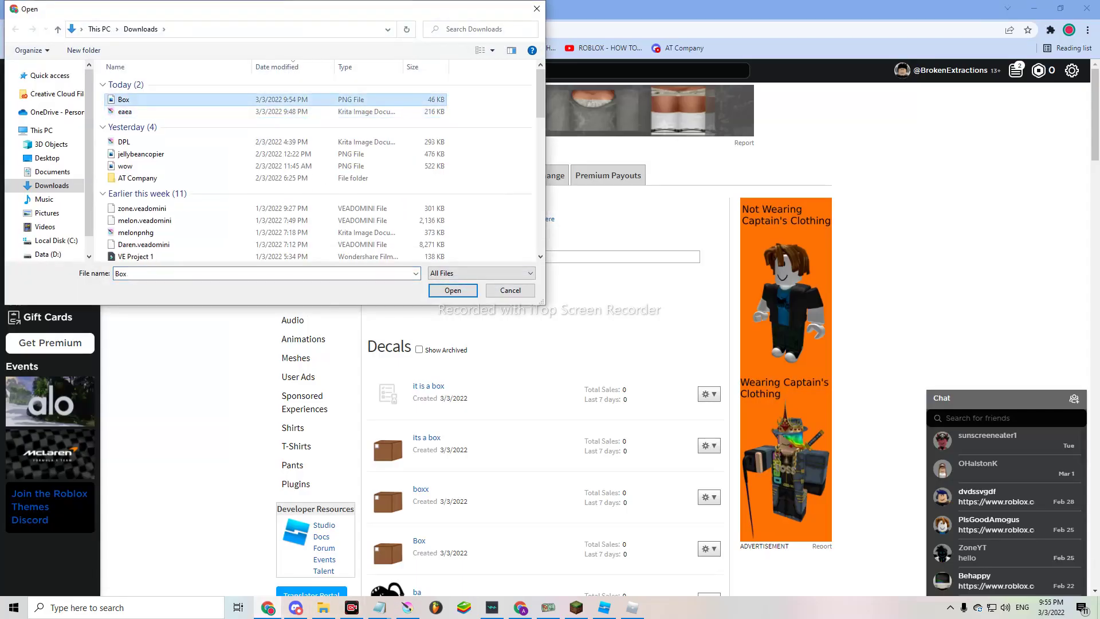
{"action": "key", "text": "Return"}
{"action": "type", "text": "box back"}
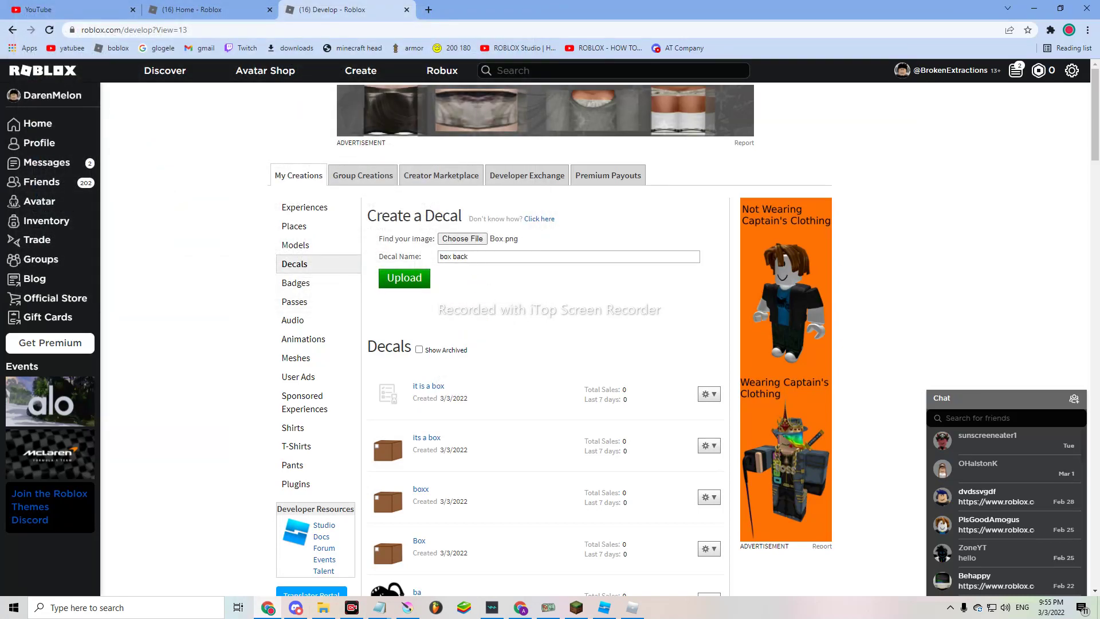
{"action": "key", "text": "Return"}
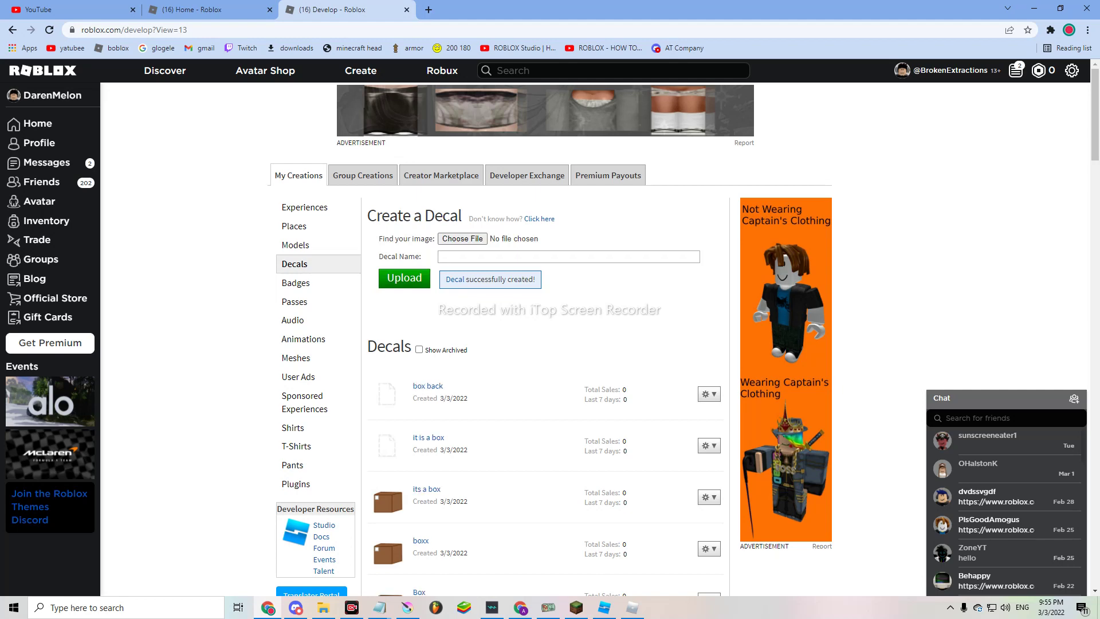
{"action": "left_click", "coordinate": [603, 559]}
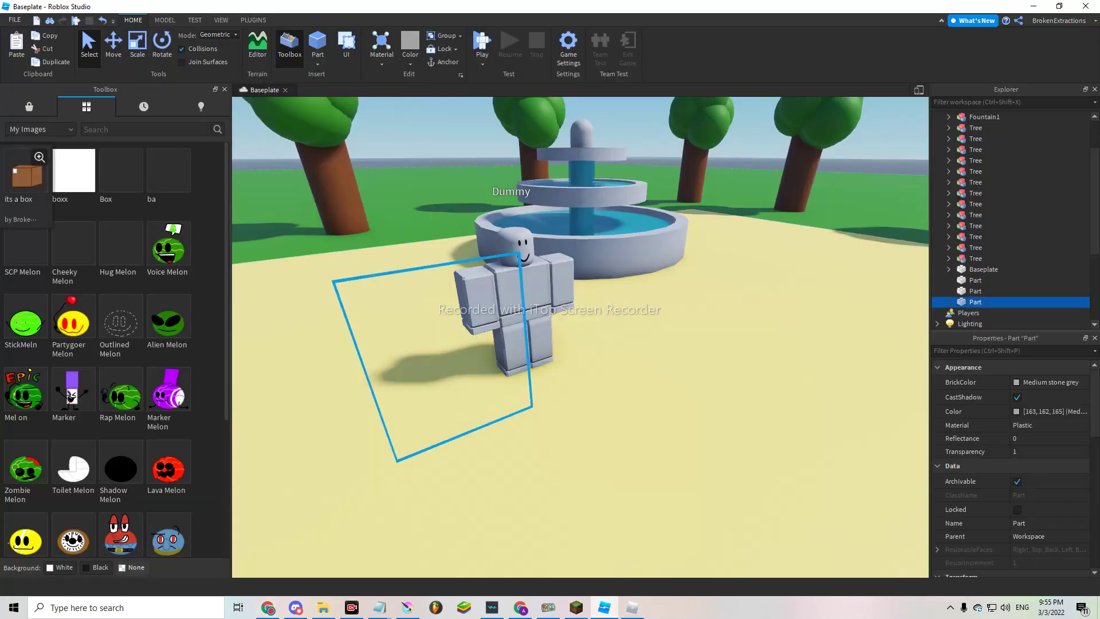
Refresh the Toolbox image list and apply the 'it is a box' image to the Part.
{"action": "left_click", "coordinate": [41, 130]}
{"action": "left_click", "coordinate": [34, 153]}
{"action": "left_click", "coordinate": [42, 129]}
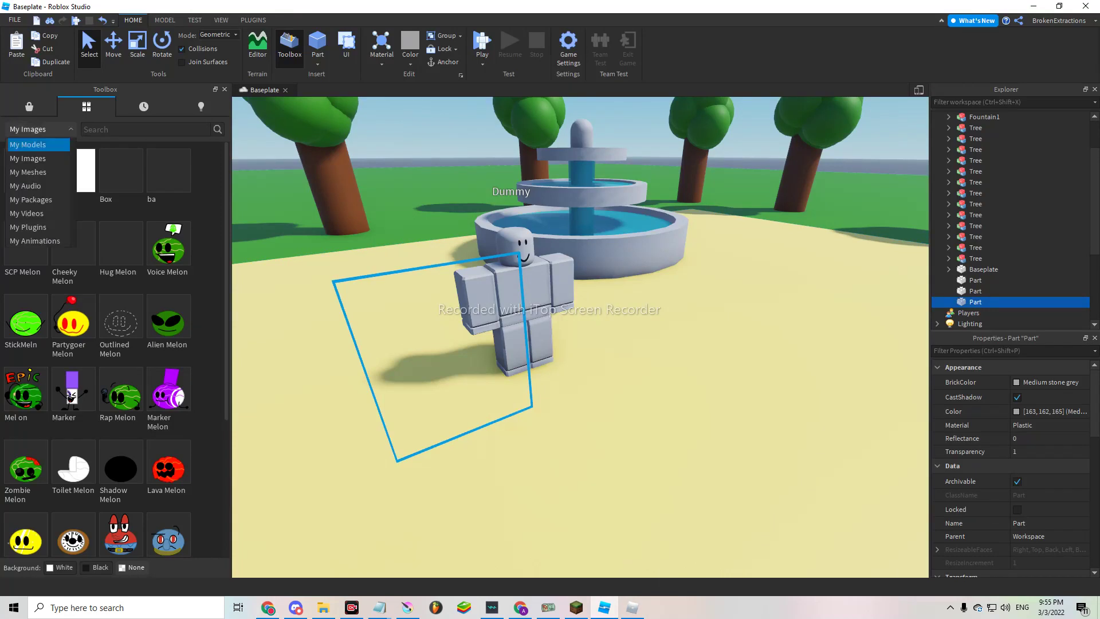
{"action": "left_click", "coordinate": [27, 159]}
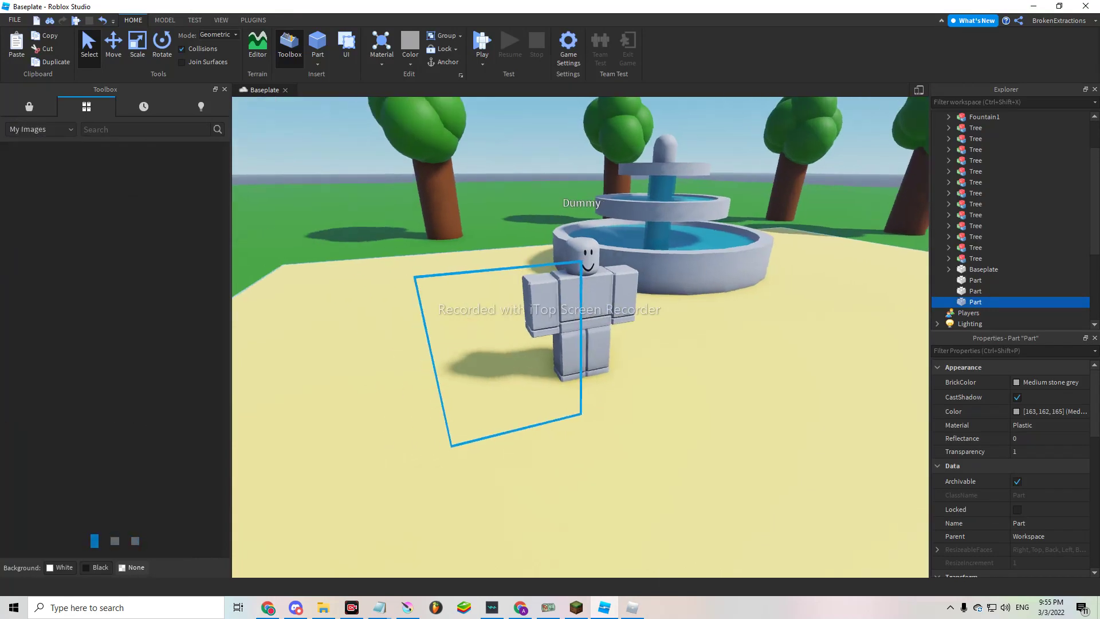
{"action": "left_click", "coordinate": [73, 176]}
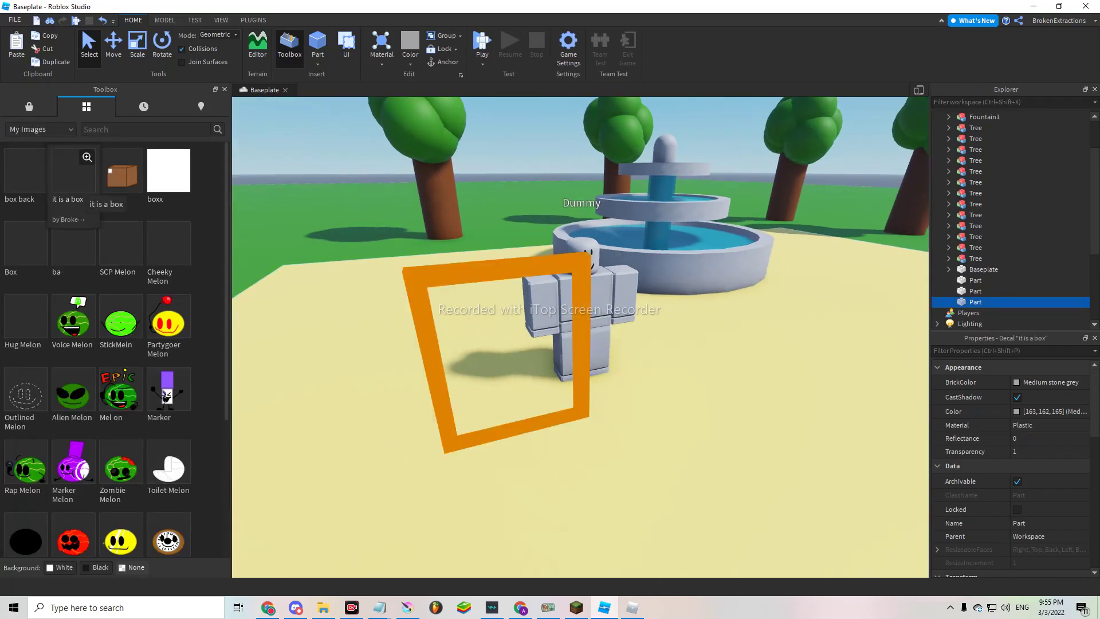
{"action": "key", "text": "w"}
{"action": "key", "text": "a"}
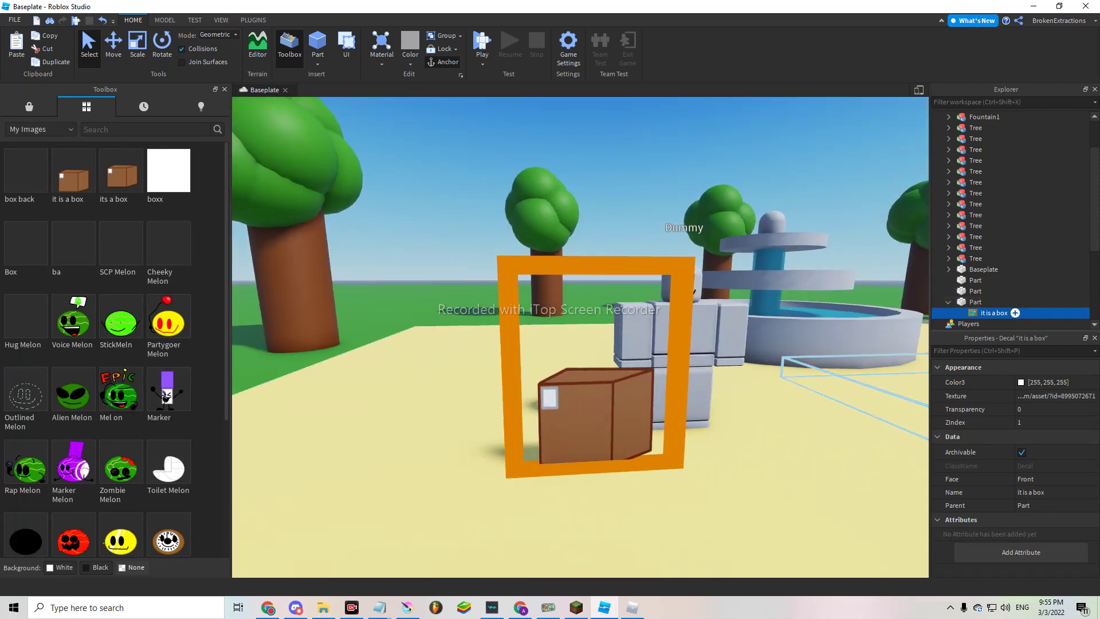
Add the 'box back' decal to the Part on its Back face and check both sides.
{"action": "left_click_drag", "start_coordinate": [593, 413], "coordinate": [593, 413]}
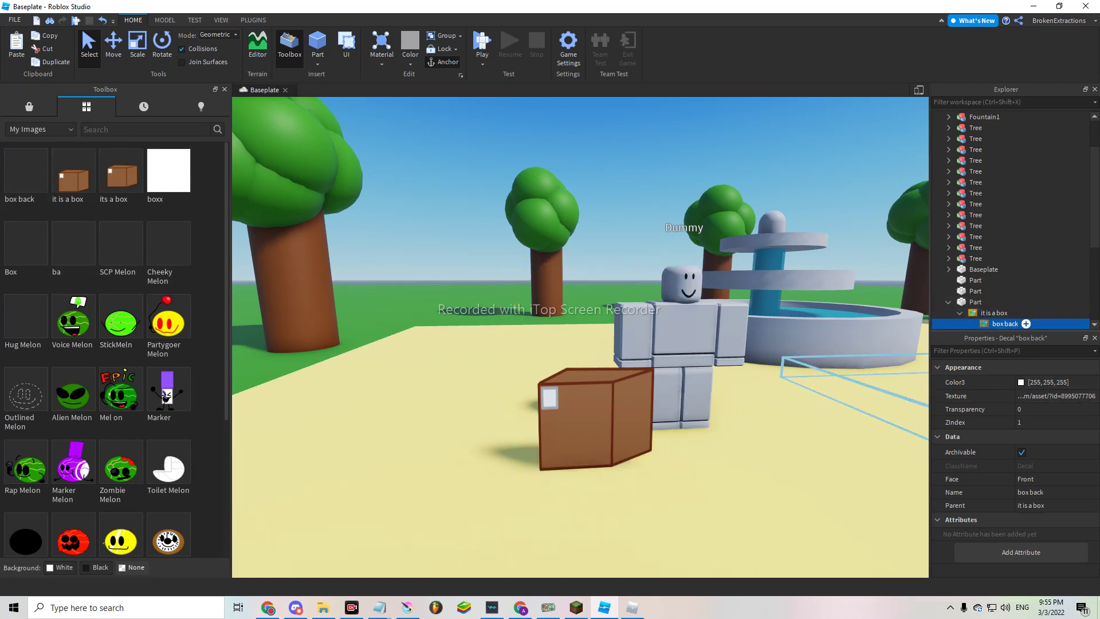
{"action": "key", "text": "ctrl+z"}
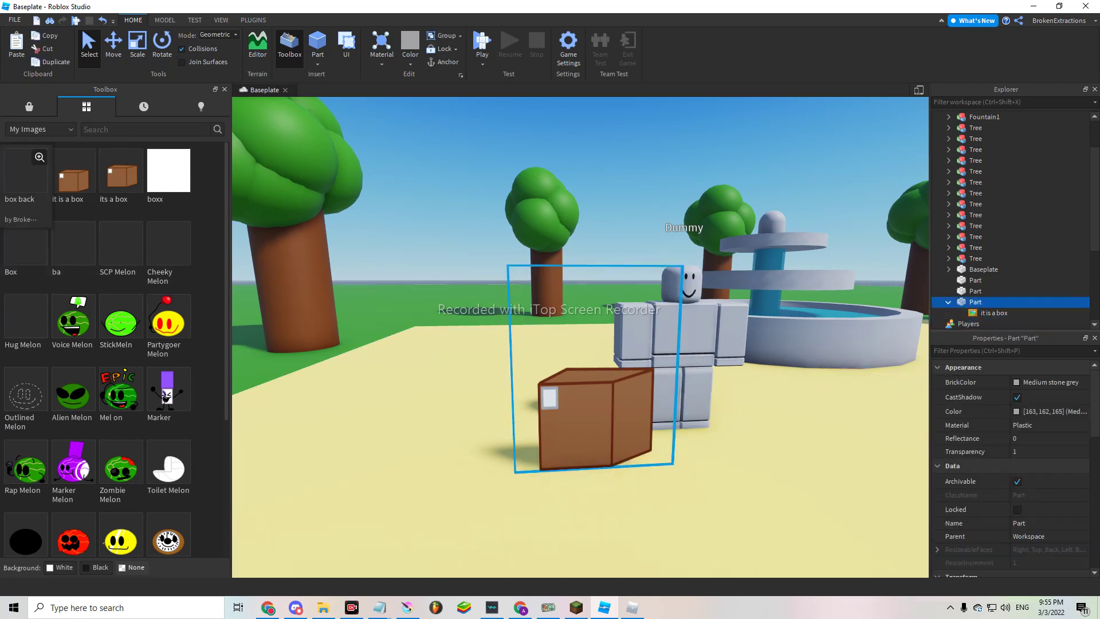
{"action": "left_click_drag", "start_coordinate": [26, 176], "coordinate": [593, 404]}
{"action": "left_click", "coordinate": [1056, 479]}
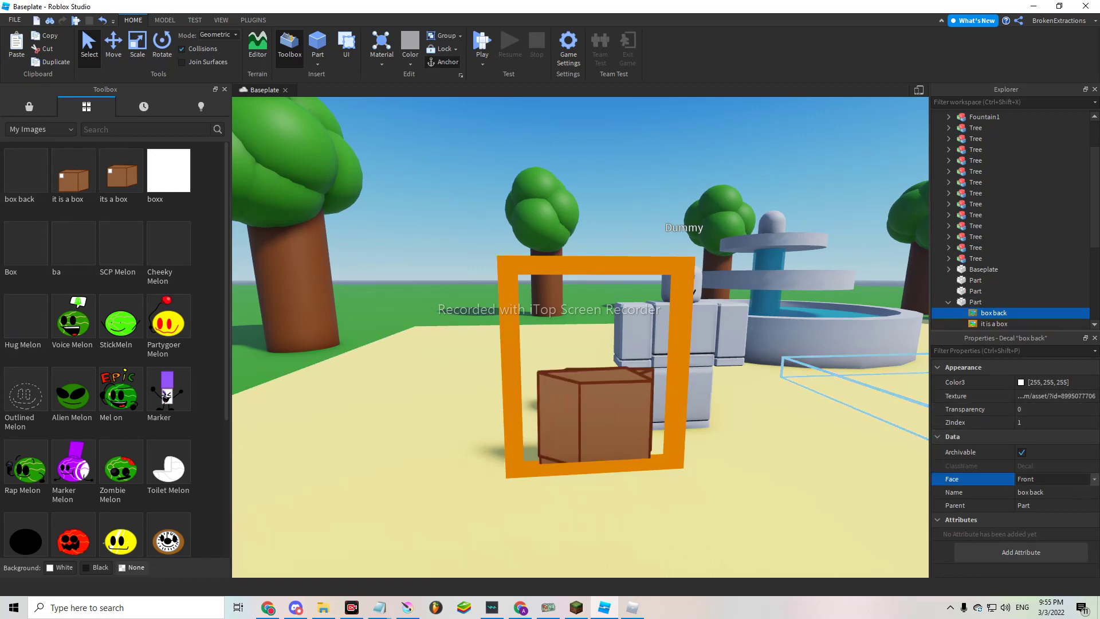
{"action": "left_click", "coordinate": [1025, 490]}
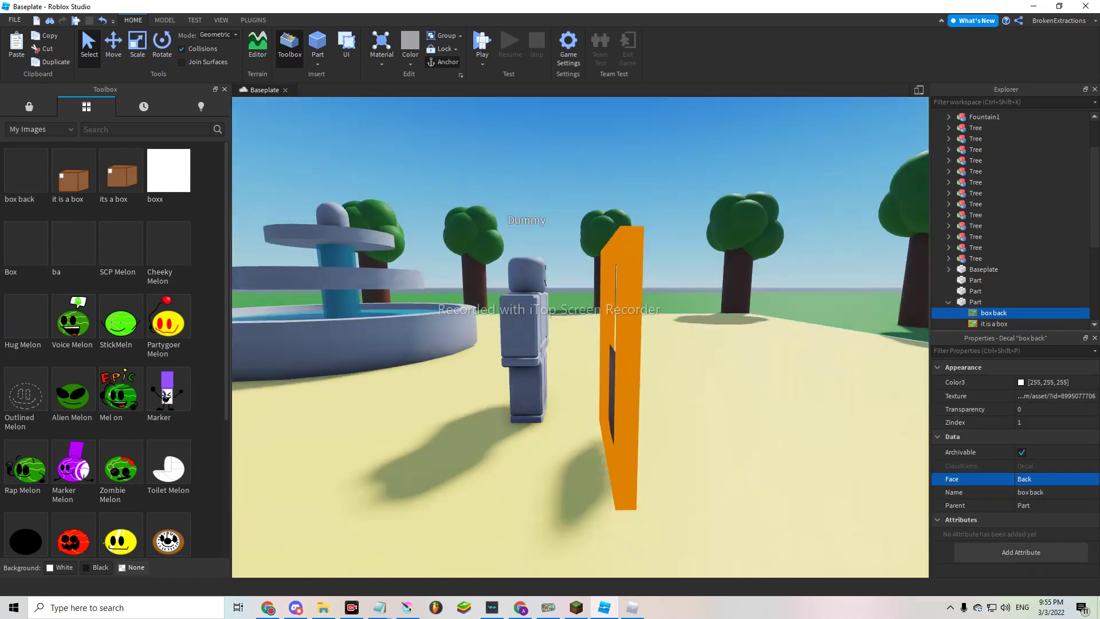
{"action": "right_click_drag", "start_coordinate": [580, 336], "coordinate": [580, 335]}
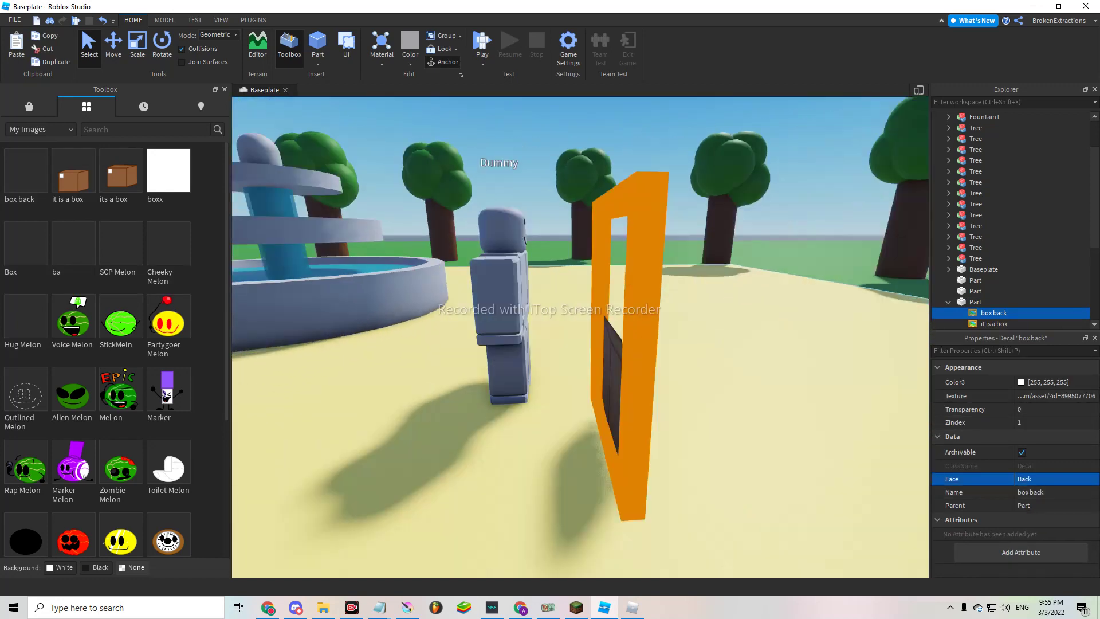
{"action": "key", "text": "w"}
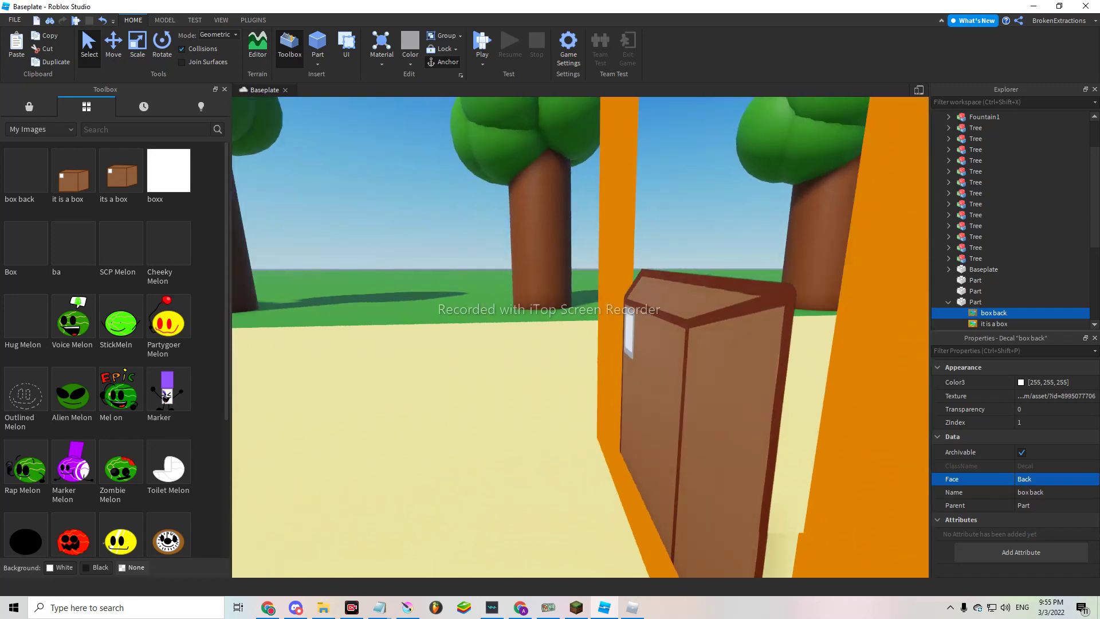
{"action": "right_click_drag", "start_coordinate": [581, 335], "coordinate": [581, 335]}
{"action": "key", "text": "w"}
{"action": "key", "text": "s"}
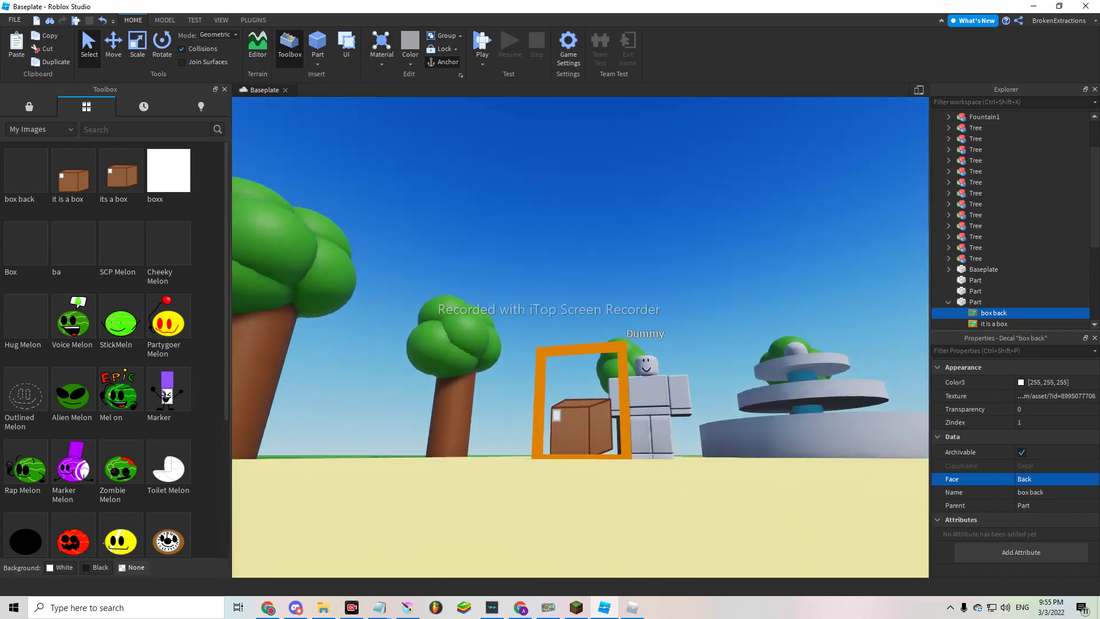
{"action": "left_click", "coordinate": [581, 336]}
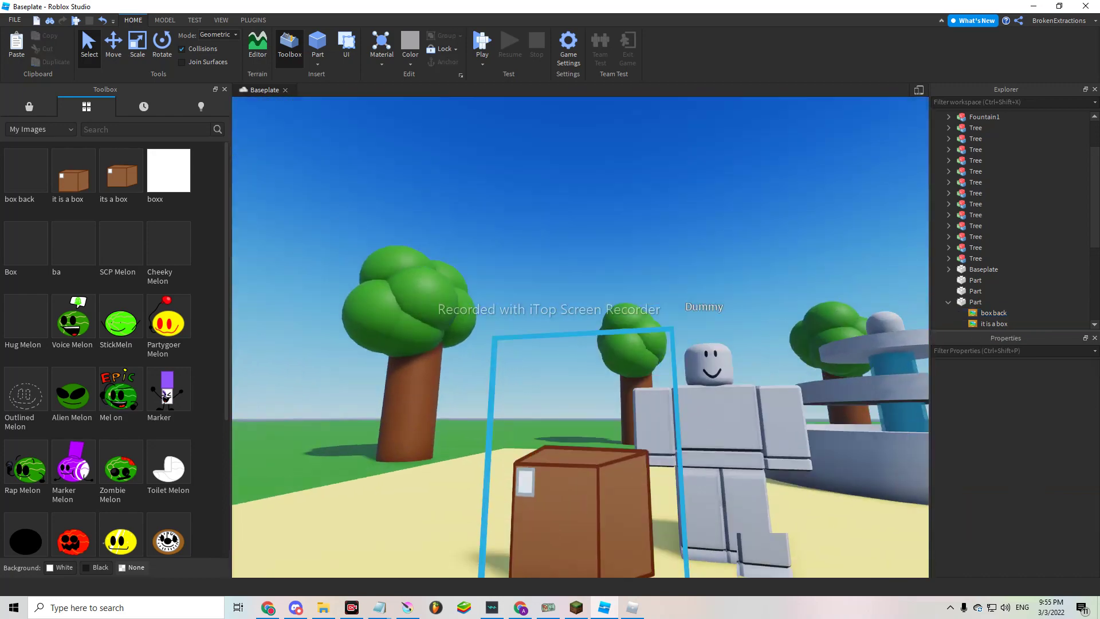
{"action": "right_click_drag", "start_coordinate": [580, 336], "coordinate": [580, 336]}
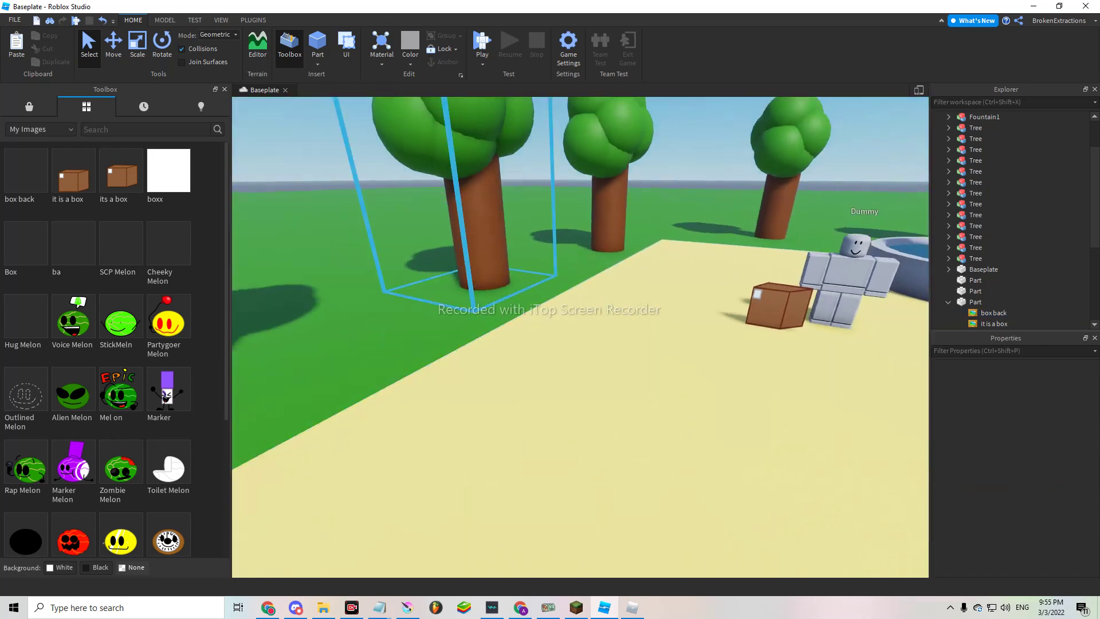
{"action": "left_click", "coordinate": [317, 44]}
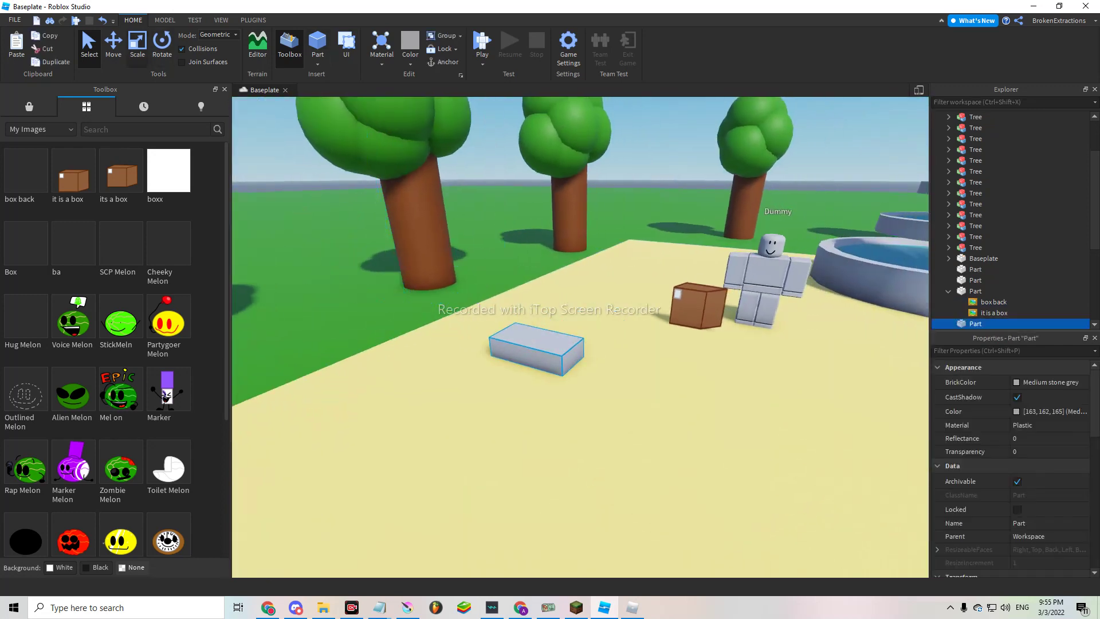
{"action": "key", "text": "ctrl+3"}
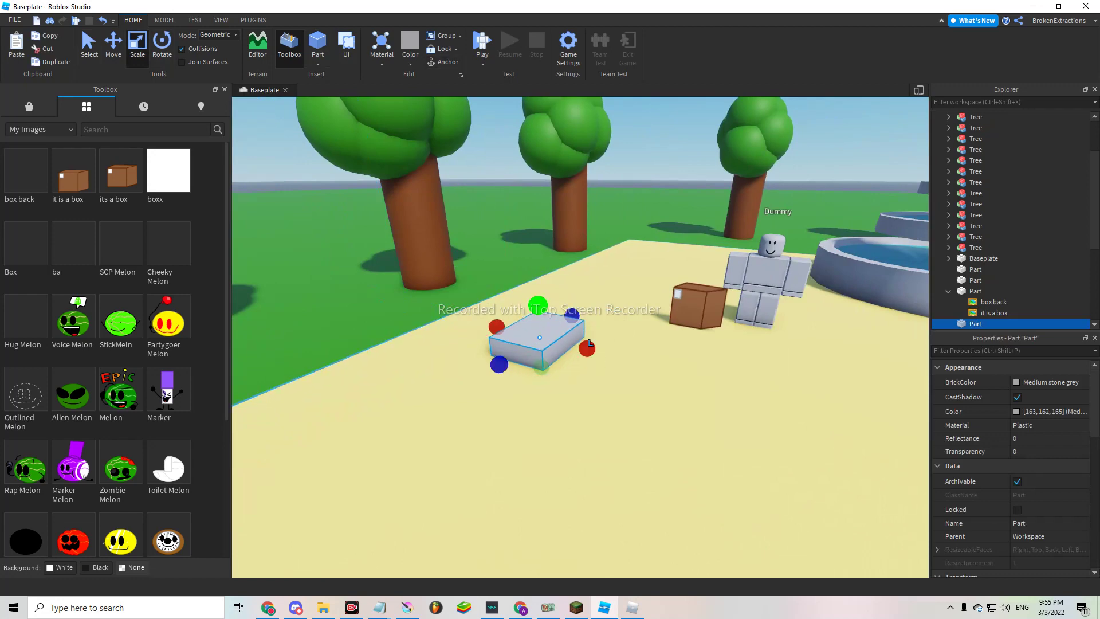
{"action": "left_click_drag", "start_coordinate": [538, 304], "coordinate": [536, 265]}
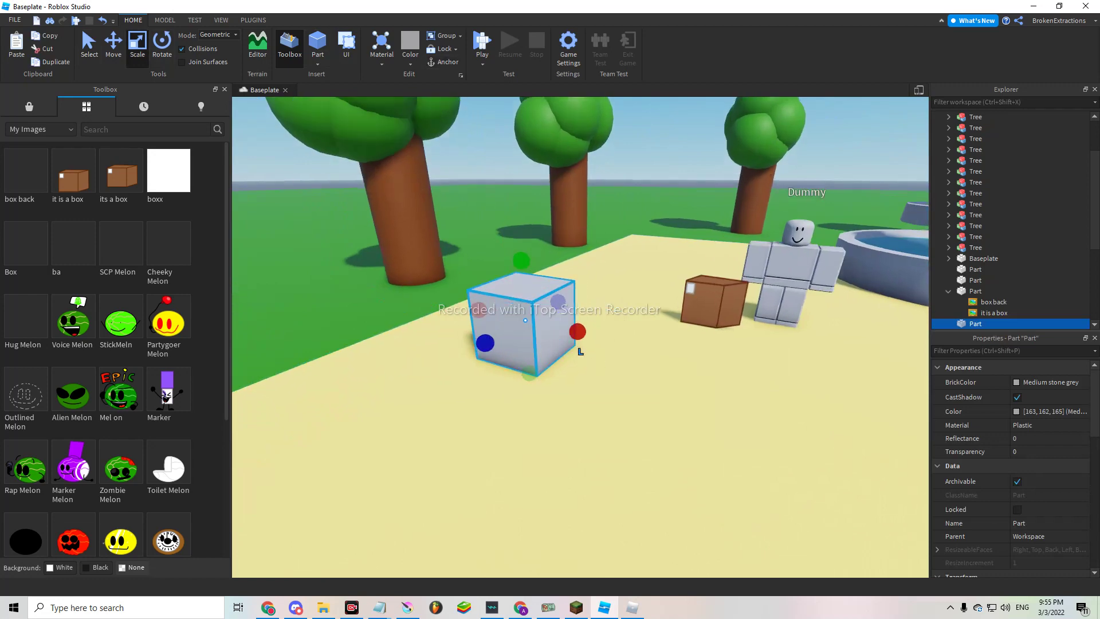
{"action": "scroll", "coordinate": [570, 369], "scroll_direction": "up", "scroll_amount": 5}
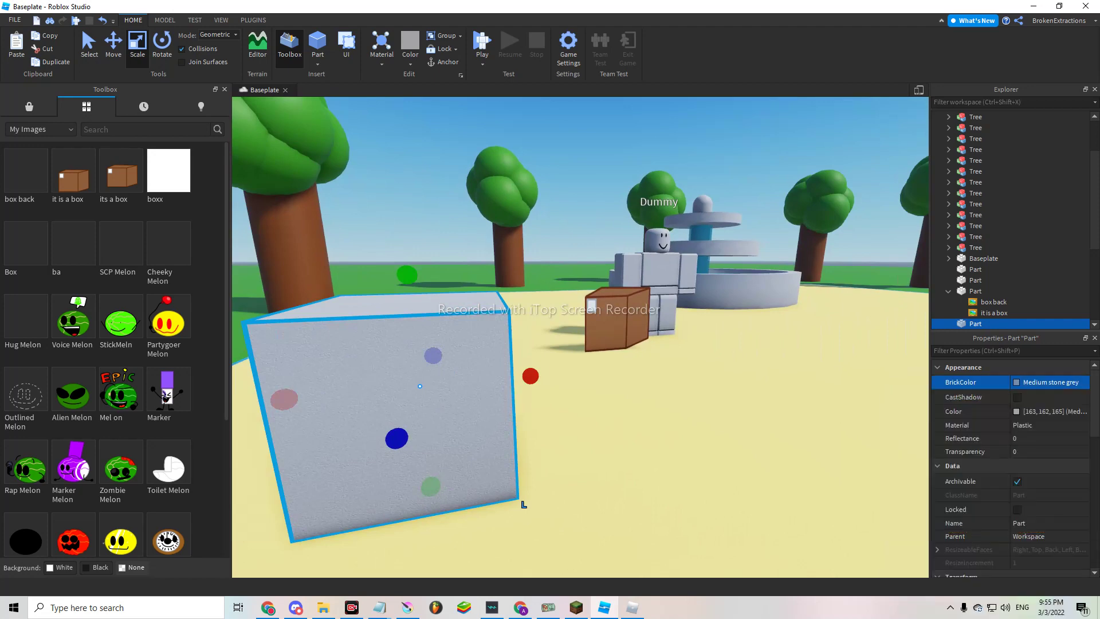
{"action": "left_click", "coordinate": [1044, 381]}
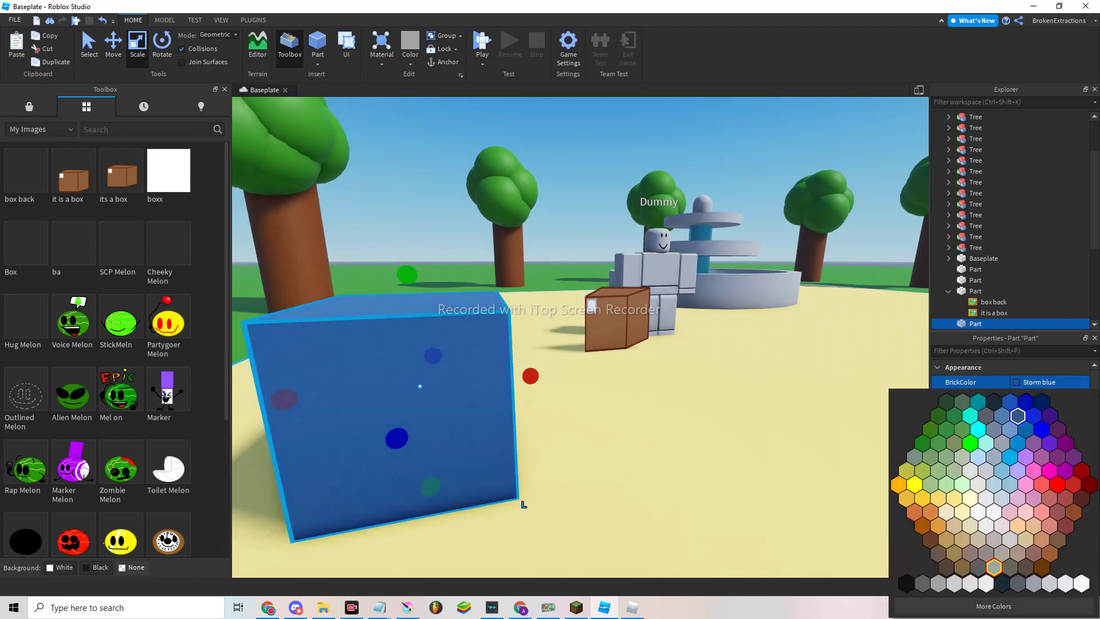
{"action": "left_click", "coordinate": [946, 551]}
{"action": "scroll", "coordinate": [522, 505], "scroll_direction": "down", "scroll_amount": 3}
{"action": "scroll", "coordinate": [449, 388], "scroll_direction": "down", "scroll_amount": 2}
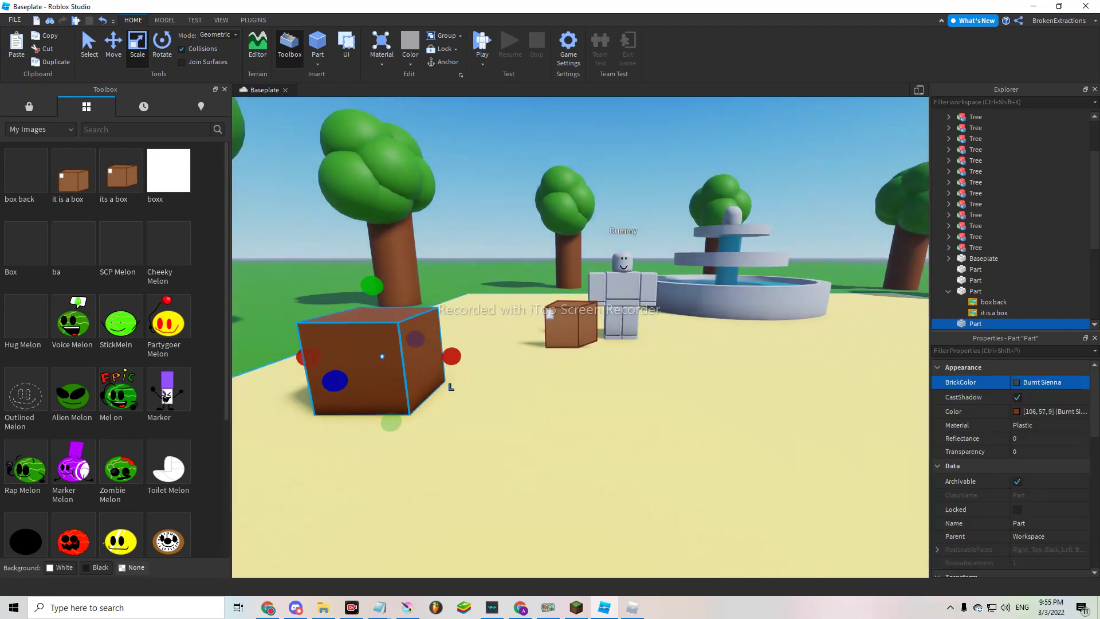
{"action": "key", "text": "Delete"}
Move the transparent box Part next to the fountain, review it from around, then deselect.
{"action": "left_click", "coordinate": [609, 347]}
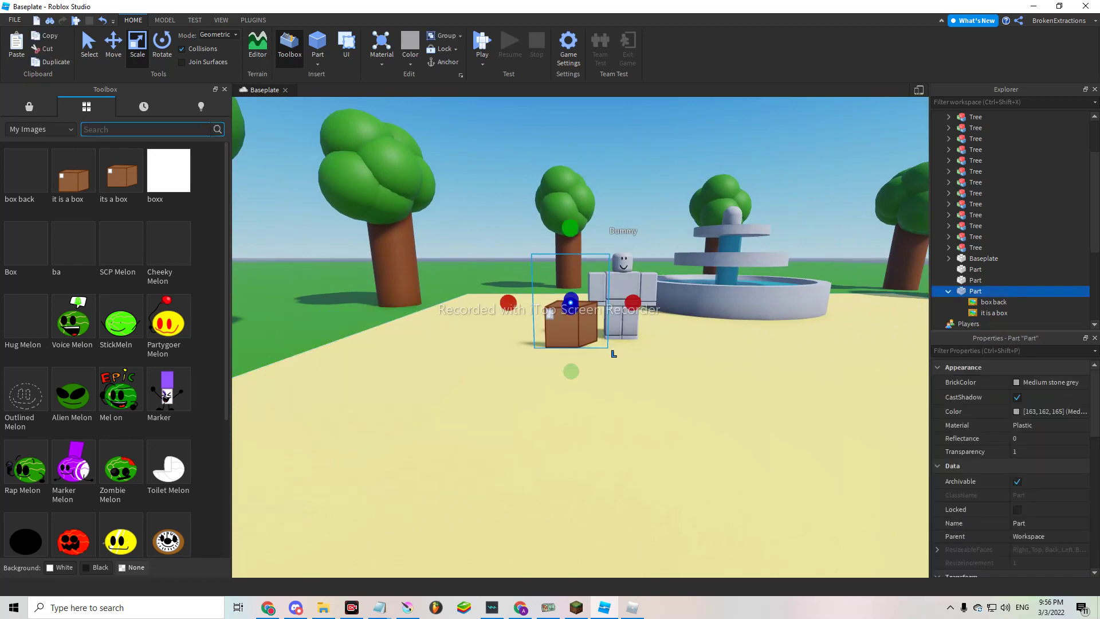
{"action": "scroll", "coordinate": [614, 353], "scroll_direction": "up", "scroll_amount": 2}
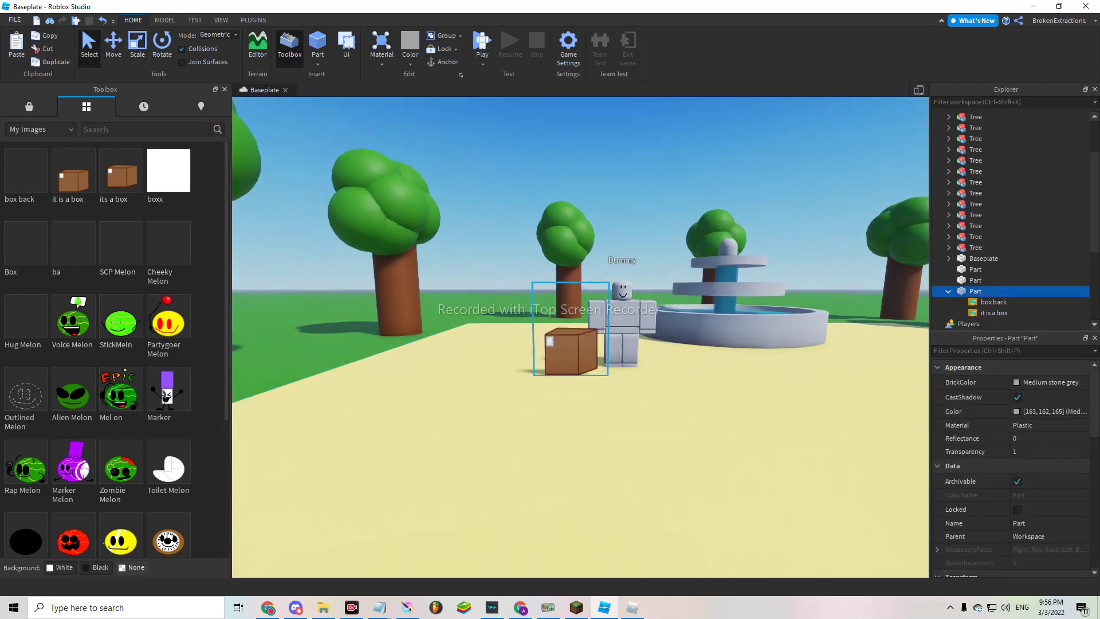
{"action": "scroll", "coordinate": [613, 352], "scroll_direction": "up", "scroll_amount": 3}
{"action": "scroll", "coordinate": [614, 352], "scroll_direction": "up", "scroll_amount": 3}
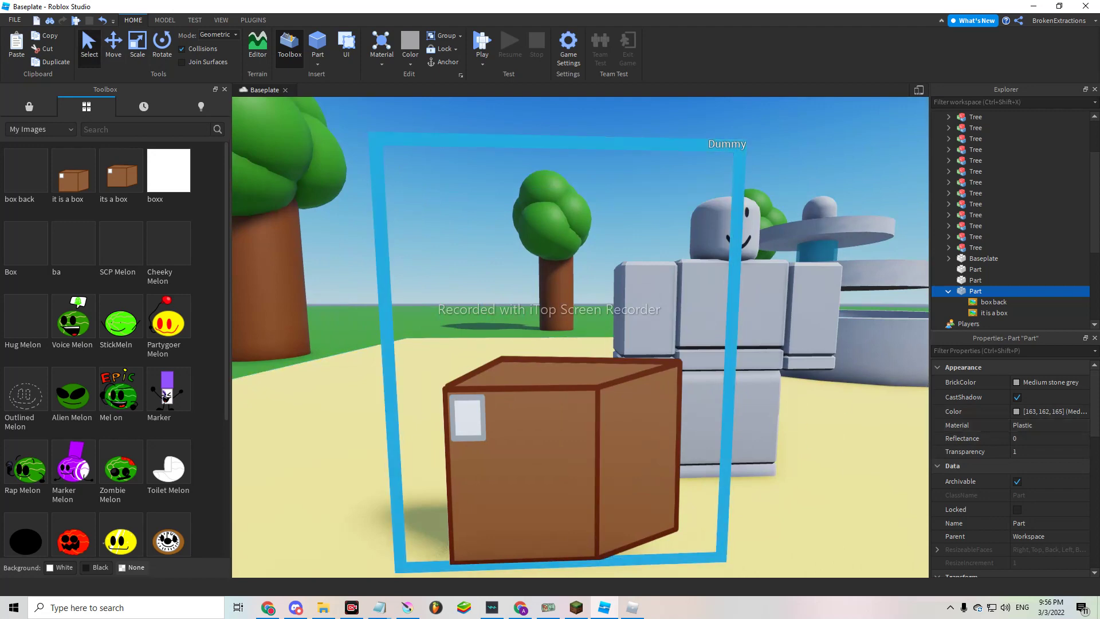
{"action": "scroll", "coordinate": [1015, 430], "scroll_direction": "down", "scroll_amount": 3}
{"action": "right_click_drag", "start_coordinate": [581, 337], "coordinate": [688, 338]}
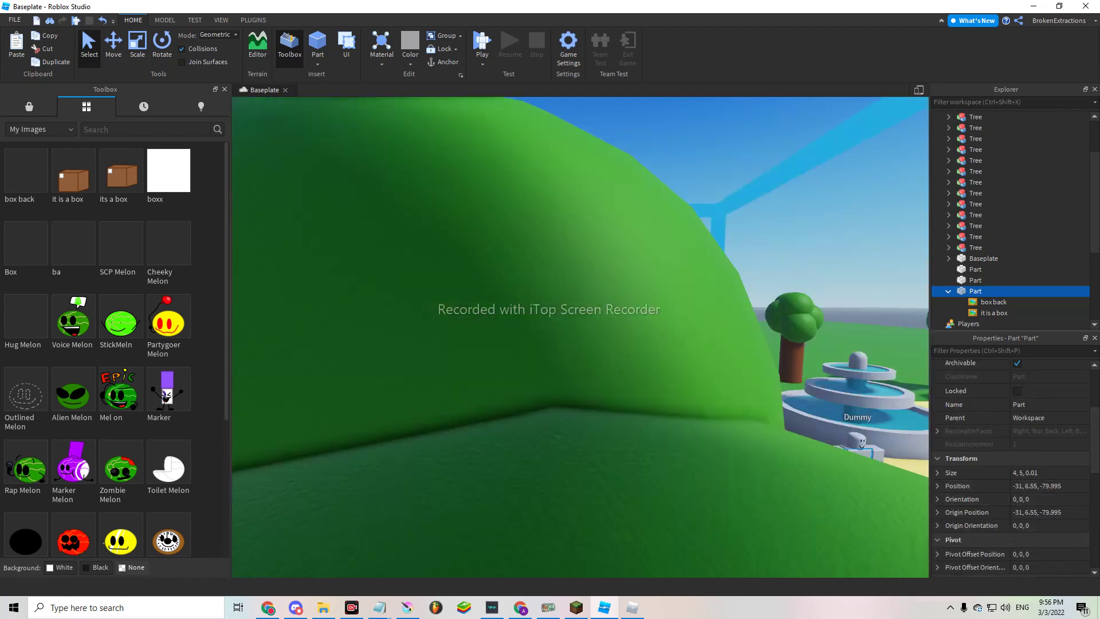
{"action": "scroll", "coordinate": [688, 369], "scroll_direction": "down", "scroll_amount": 5}
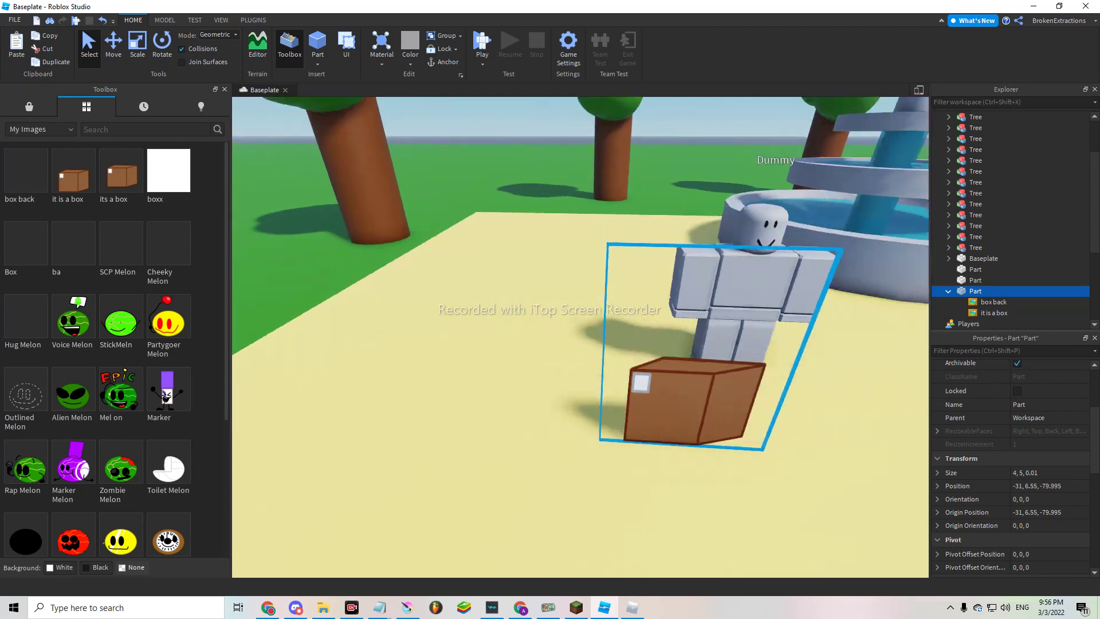
{"action": "scroll", "coordinate": [581, 337], "scroll_direction": "up", "scroll_amount": 2}
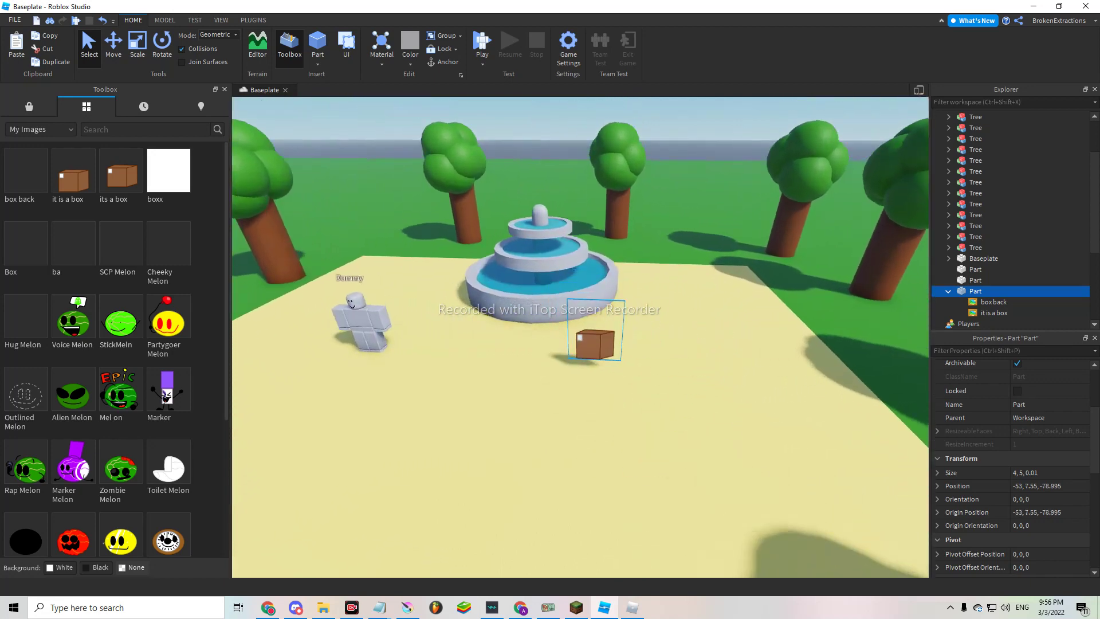
{"action": "mouse_move", "coordinate": [714, 378]}
{"action": "left_mouse_down"}
{"action": "mouse_move", "coordinate": [593, 368]}
{"action": "mouse_move", "coordinate": [588, 256]}
{"action": "mouse_move", "coordinate": [512, 181]}
{"action": "left_mouse_up"}
{"action": "key", "text": "w"}
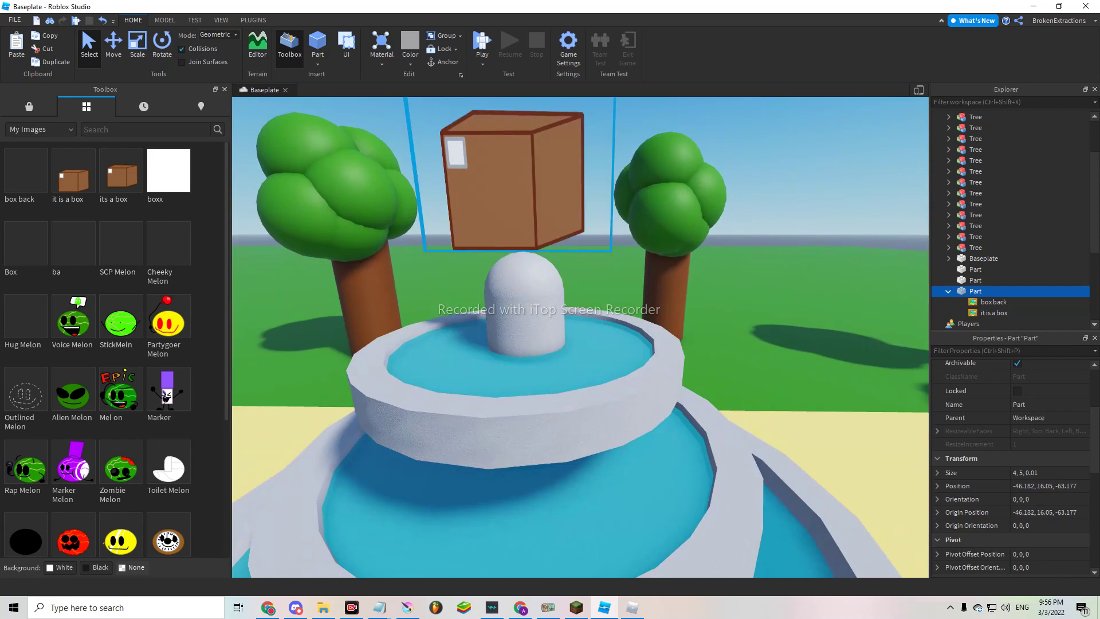
{"action": "scroll", "coordinate": [581, 337], "scroll_direction": "down", "scroll_amount": 5}
{"action": "scroll", "coordinate": [581, 337], "scroll_direction": "up", "scroll_amount": 4}
{"action": "scroll", "coordinate": [582, 337], "scroll_direction": "up", "scroll_amount": 3}
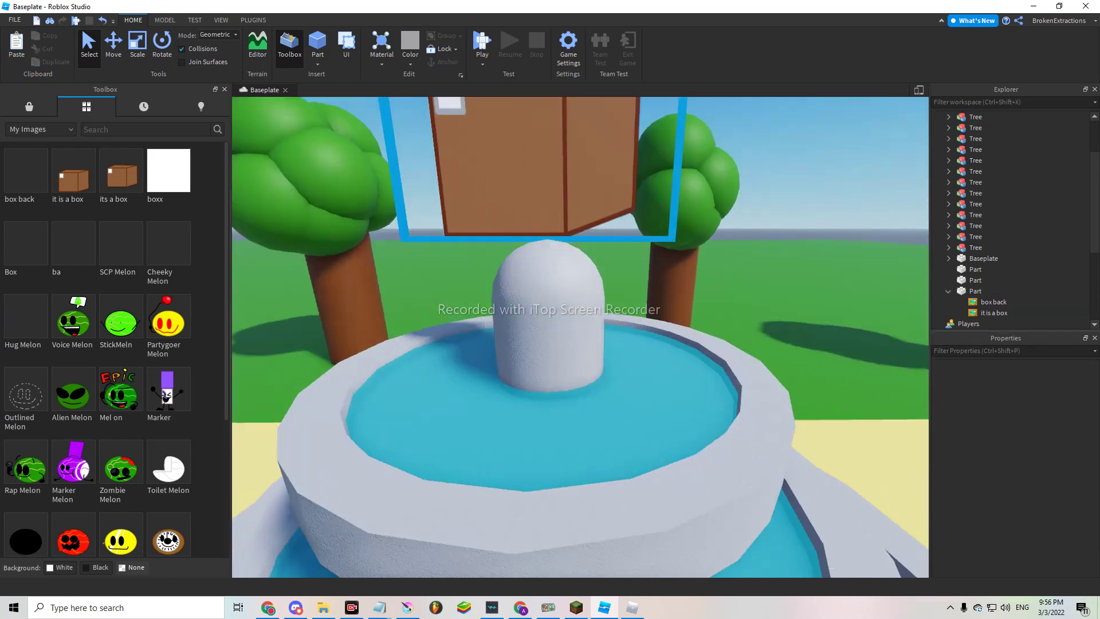
{"action": "scroll", "coordinate": [581, 338], "scroll_direction": "down", "scroll_amount": 2}
{"action": "right_click_drag", "start_coordinate": [581, 337], "coordinate": [533, 337]}
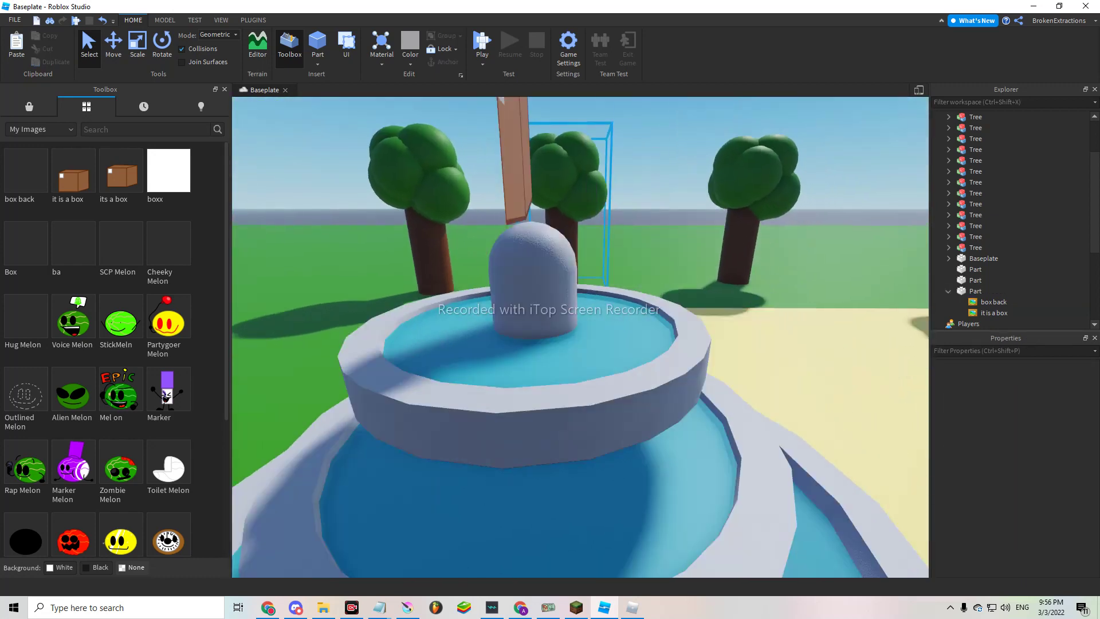
{"action": "left_click", "coordinate": [593, 258]}
{"action": "scroll", "coordinate": [600, 310], "scroll_direction": "down", "scroll_amount": 3}
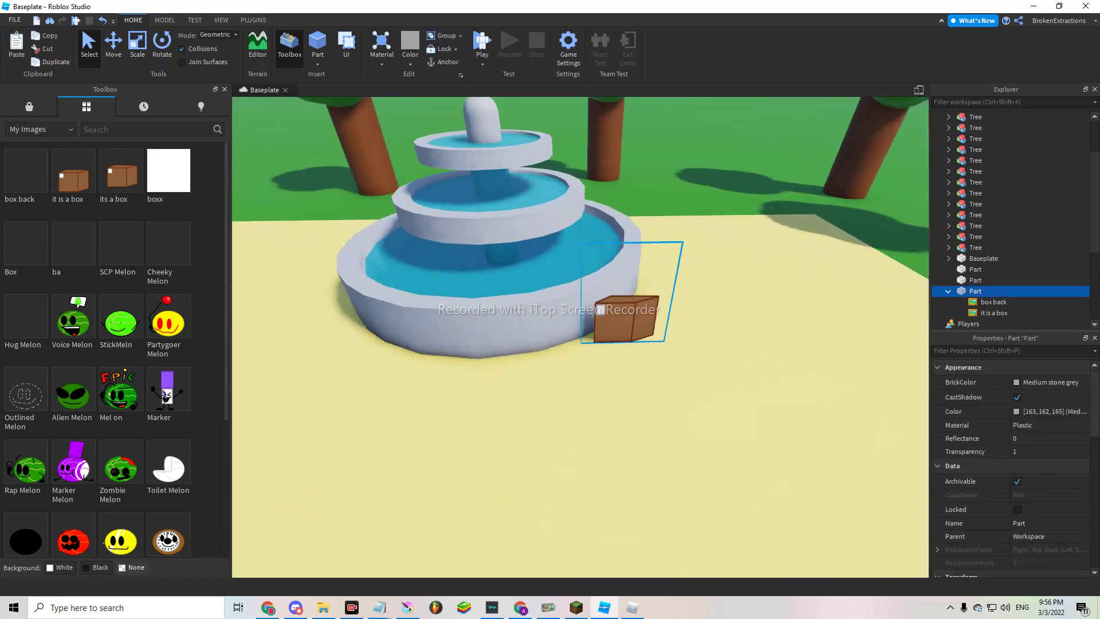
{"action": "right_click_drag", "start_coordinate": [582, 337], "coordinate": [482, 337]}
{"action": "scroll", "coordinate": [581, 337], "scroll_direction": "down", "scroll_amount": 4}
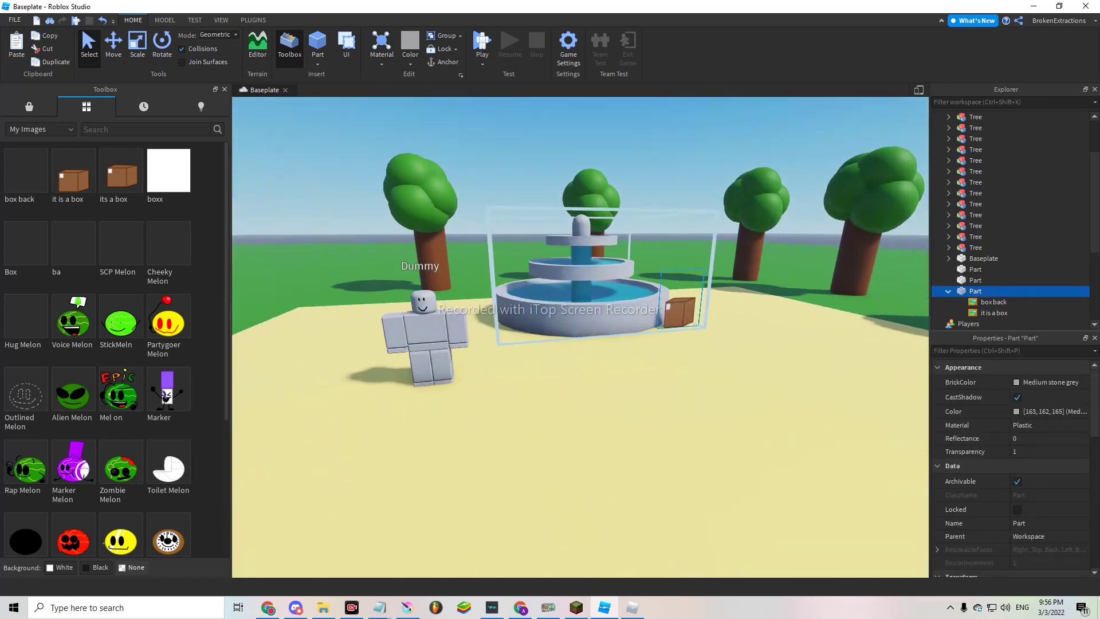
{"action": "left_click", "coordinate": [582, 473]}
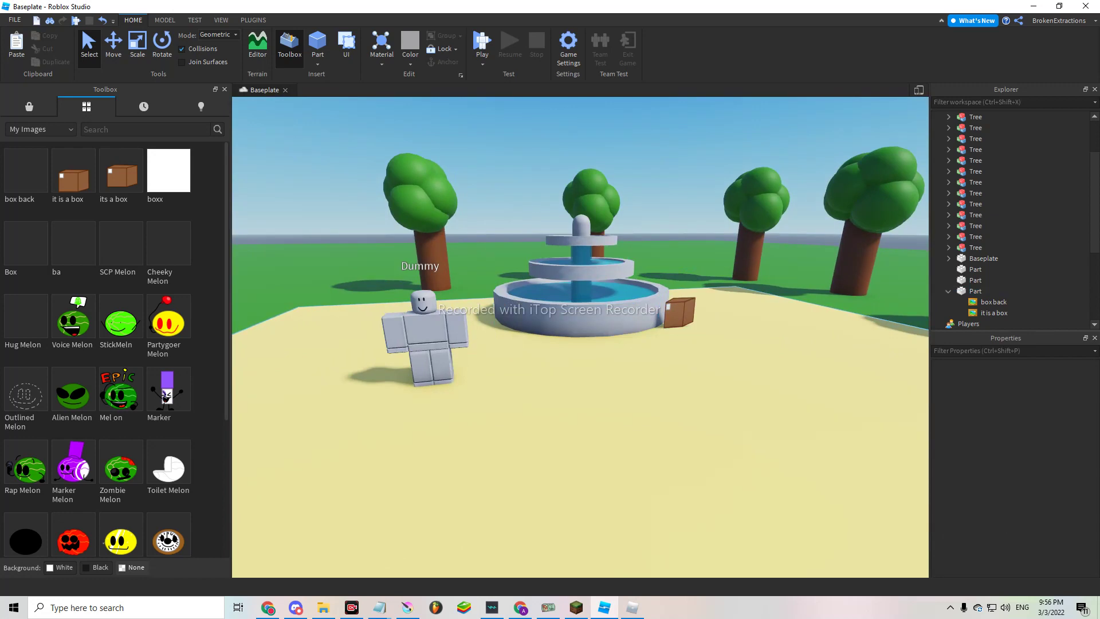
{"action": "left_click", "coordinate": [407, 608]}
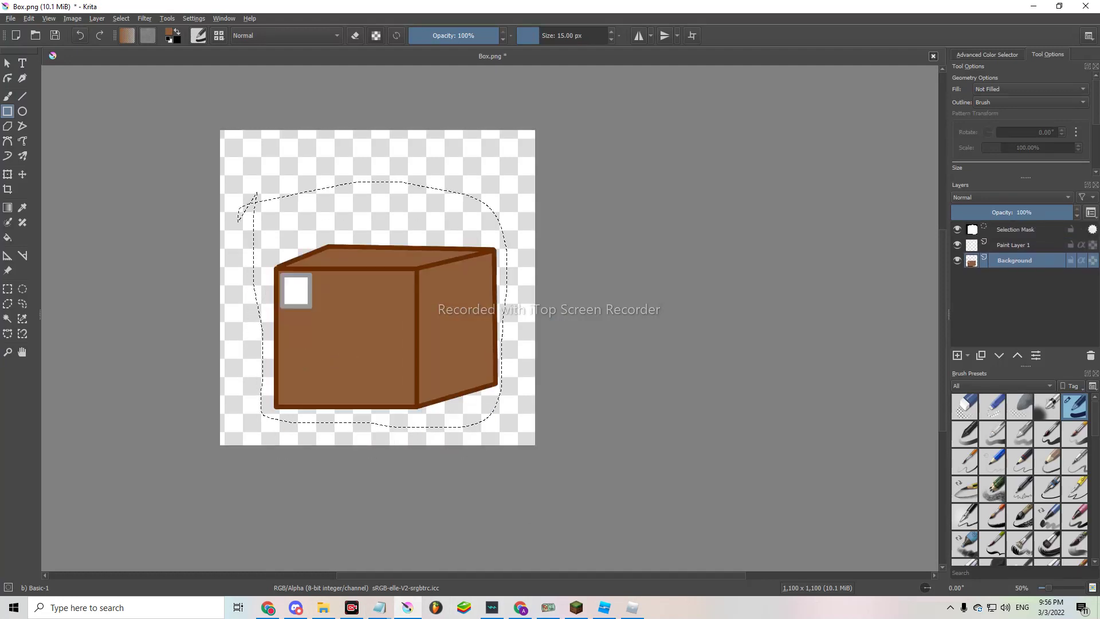
Undo the fill and move the black box outline lower in the canvas.
{"action": "key", "text": "ctrl+z"}
{"action": "key", "text": "ctrl+z"}
{"action": "key", "text": "ctrl+z"}
{"action": "key", "text": "ctrl+z"}
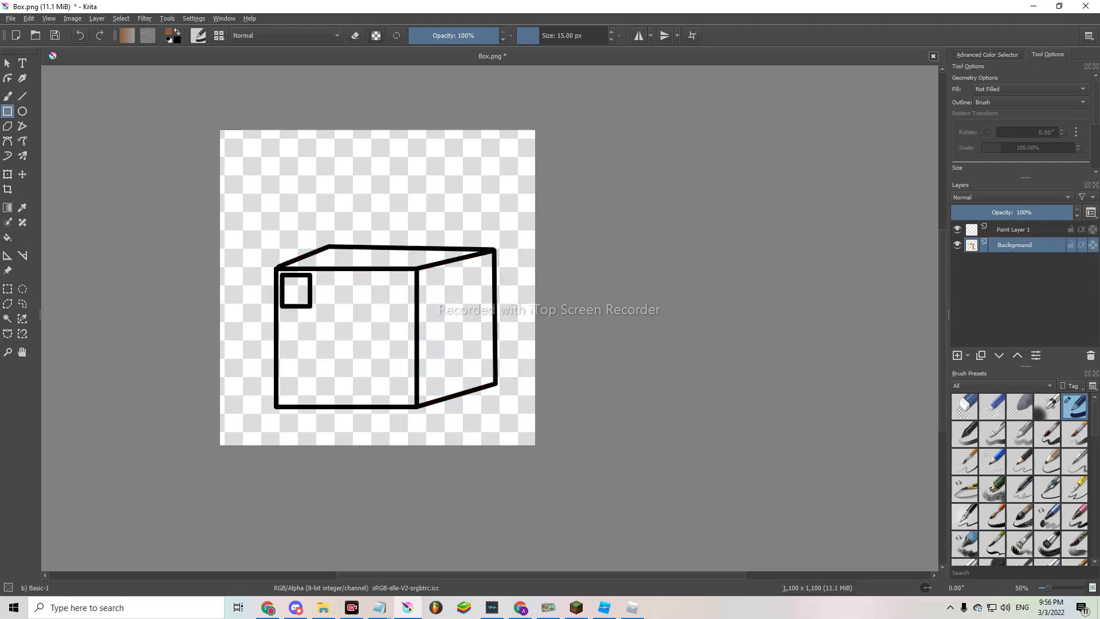
{"action": "left_click", "coordinate": [8, 289]}
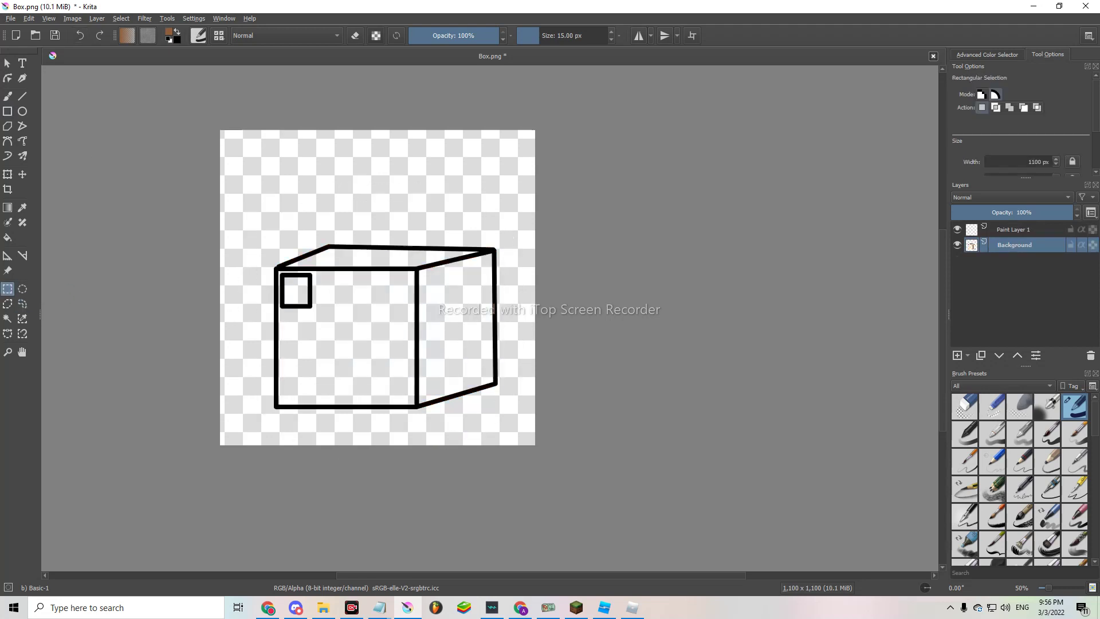
{"action": "right_click", "coordinate": [462, 319]}
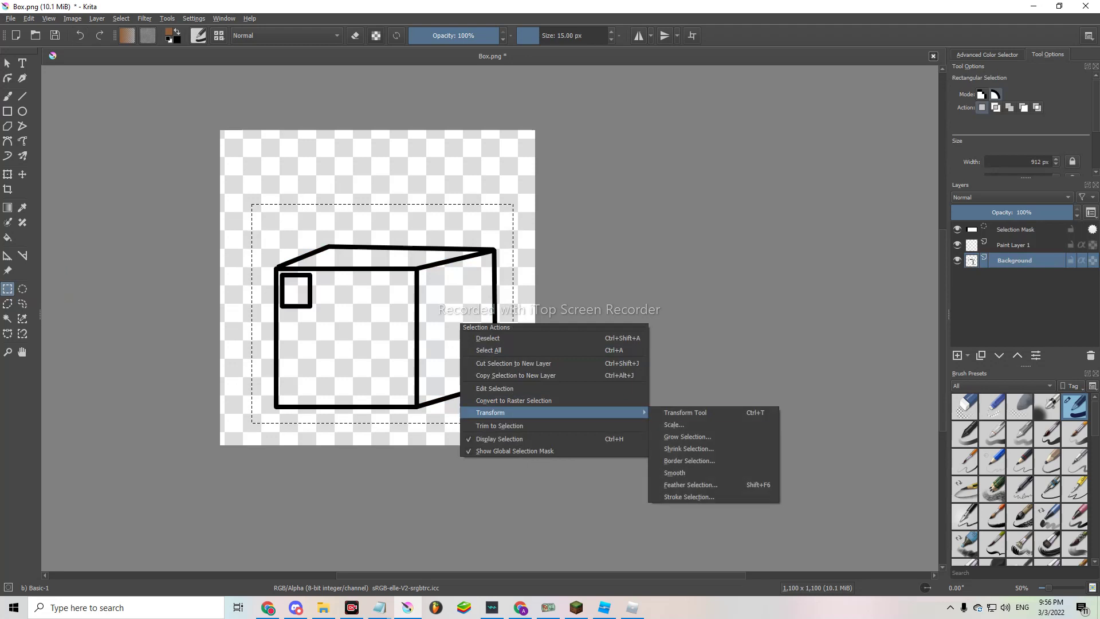
{"action": "left_click", "coordinate": [687, 413]}
{"action": "left_click_drag", "start_coordinate": [384, 314], "coordinate": [370, 348]}
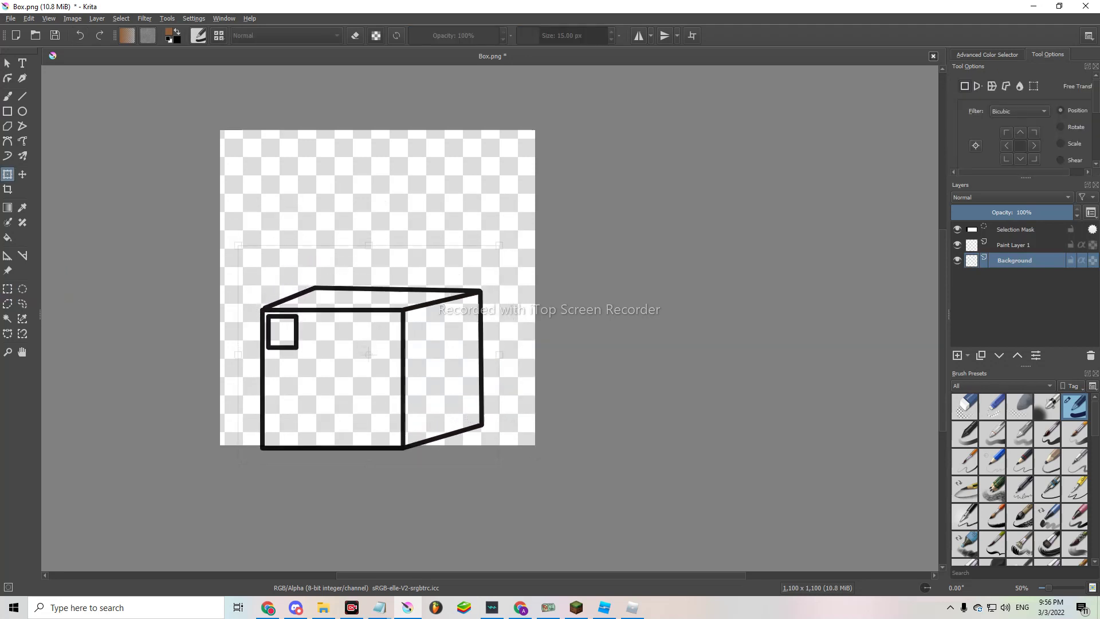
{"action": "right_click", "coordinate": [428, 430]}
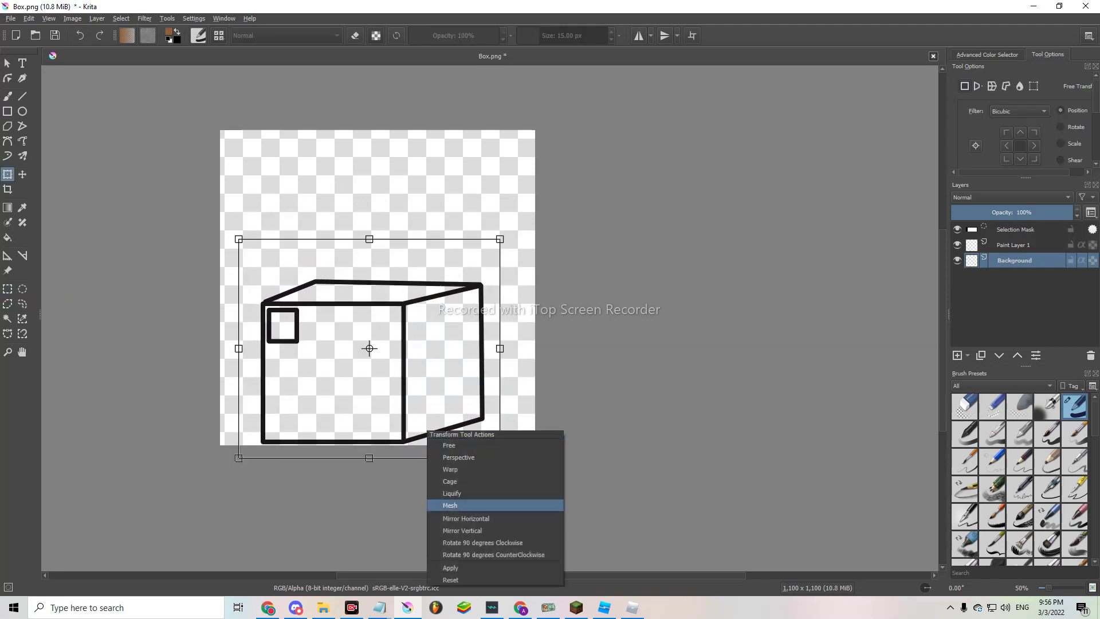
{"action": "left_click", "coordinate": [464, 561]}
Remove the selection around the moved box.
{"action": "left_click", "coordinate": [23, 289]}
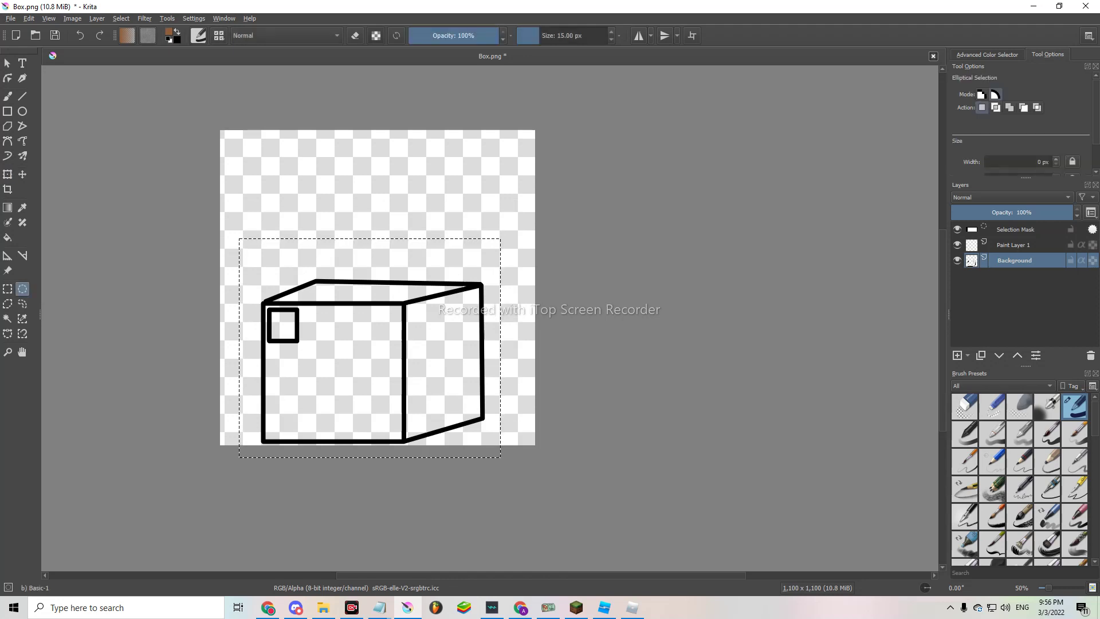
{"action": "left_click", "coordinate": [23, 304]}
{"action": "right_click", "coordinate": [424, 349]}
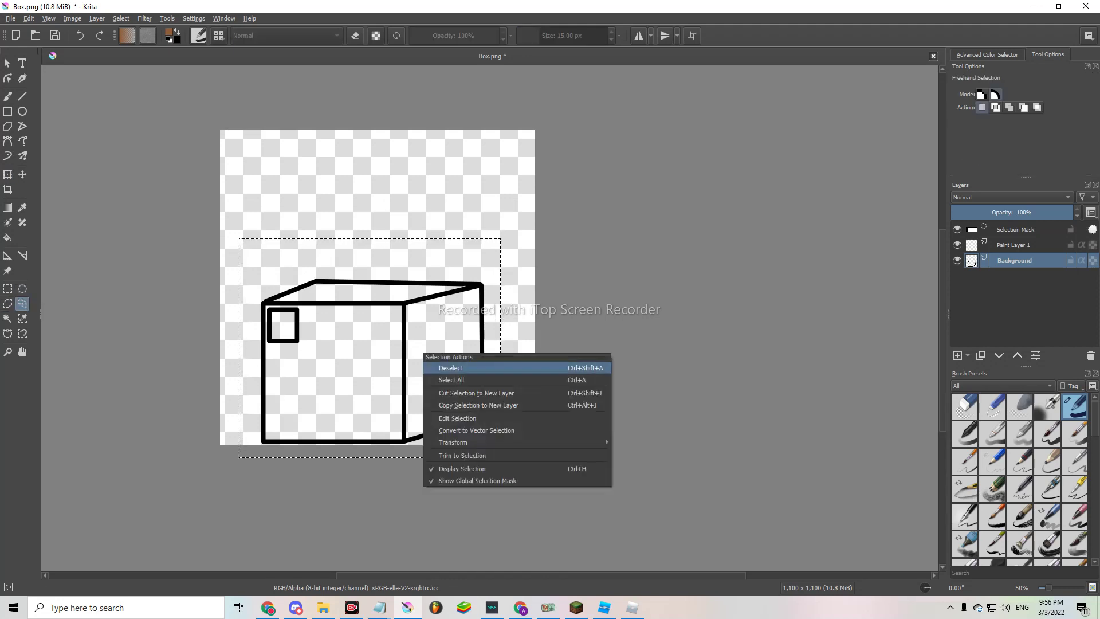
{"action": "left_click", "coordinate": [447, 361]}
{"action": "scroll", "coordinate": [447, 362], "scroll_direction": "up", "scroll_amount": 1}
{"action": "scroll", "coordinate": [354, 395], "scroll_direction": "up", "scroll_amount": 1}
Choose green as the paint colour from the pop-up palette.
{"action": "key", "text": "b"}
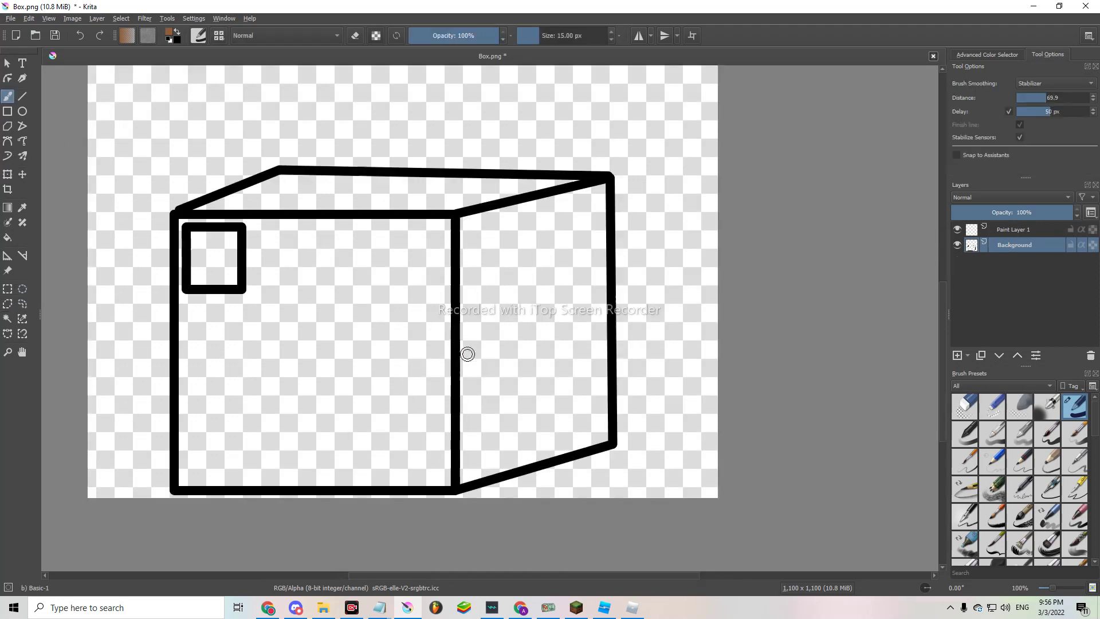
{"action": "right_click", "coordinate": [466, 358]}
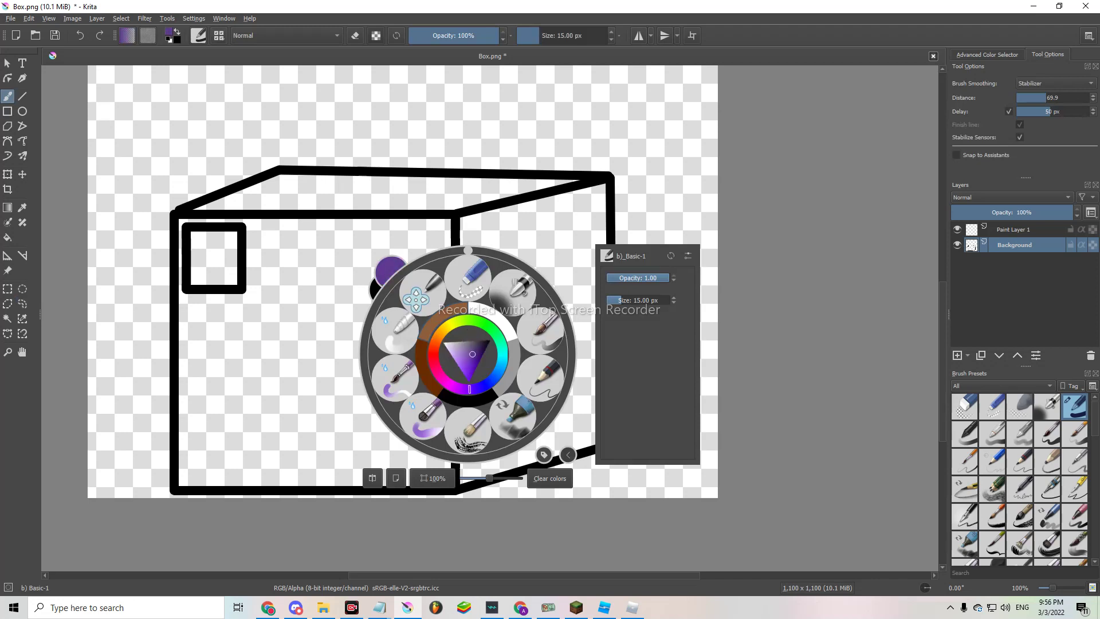
{"action": "mouse_move", "coordinate": [498, 368]}
{"action": "left_mouse_down"}
{"action": "mouse_move", "coordinate": [447, 325]}
{"action": "mouse_move", "coordinate": [463, 388]}
{"action": "mouse_move", "coordinate": [463, 320]}
{"action": "left_mouse_up"}
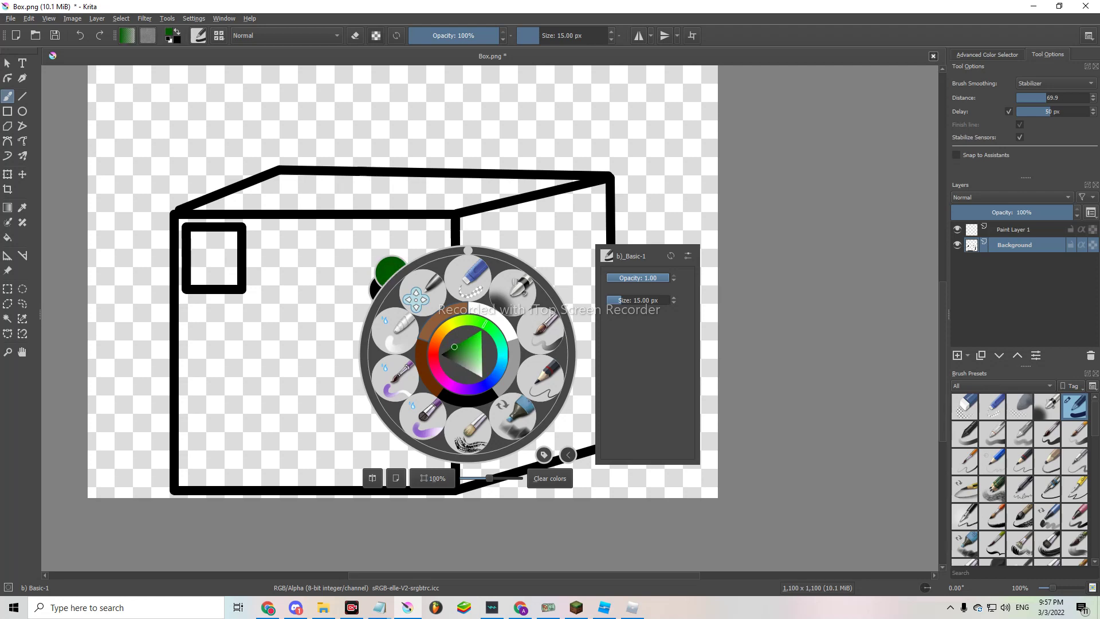
{"action": "left_click", "coordinate": [466, 197]}
Fill the small square with a grey border and a white inside.
{"action": "left_click", "coordinate": [8, 238]}
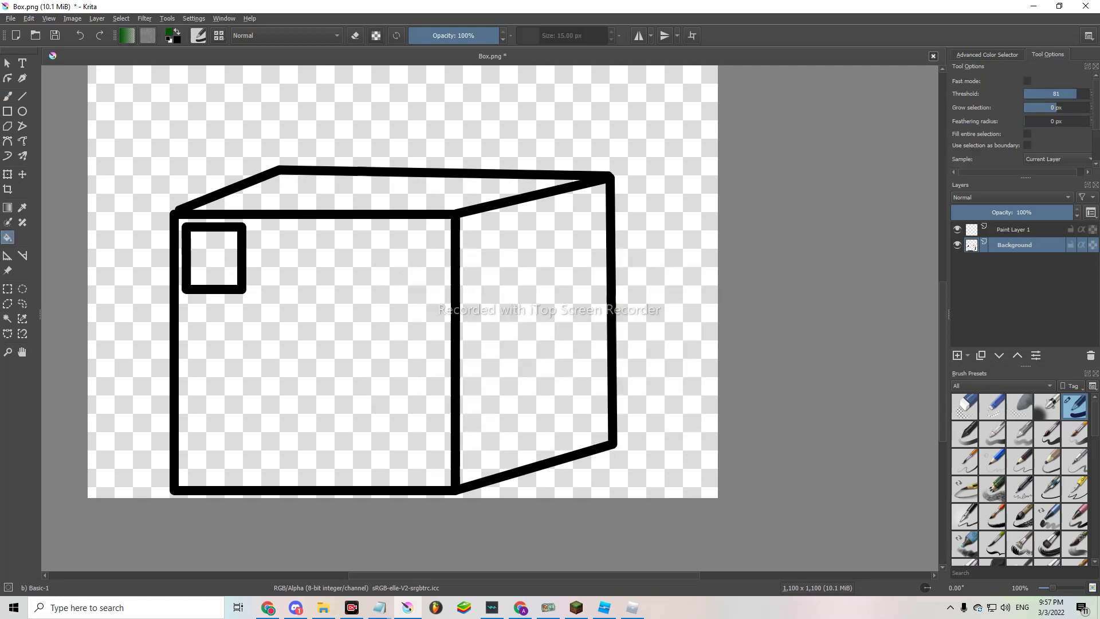
{"action": "right_click", "coordinate": [253, 343]}
{"action": "left_click", "coordinate": [185, 259]}
{"action": "right_click", "coordinate": [276, 368]}
{"action": "left_click", "coordinate": [258, 379]}
{"action": "left_click", "coordinate": [214, 259]}
Fill the box outline dark green and its front, top and right faces bright green.
{"action": "right_click", "coordinate": [283, 350]}
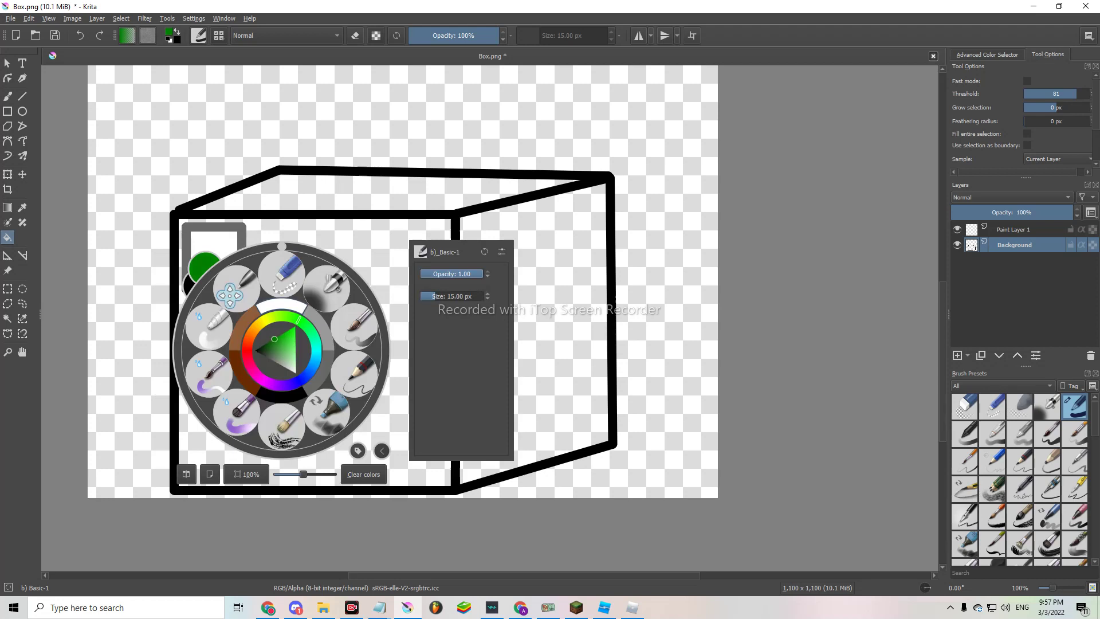
{"action": "left_click", "coordinate": [175, 345]}
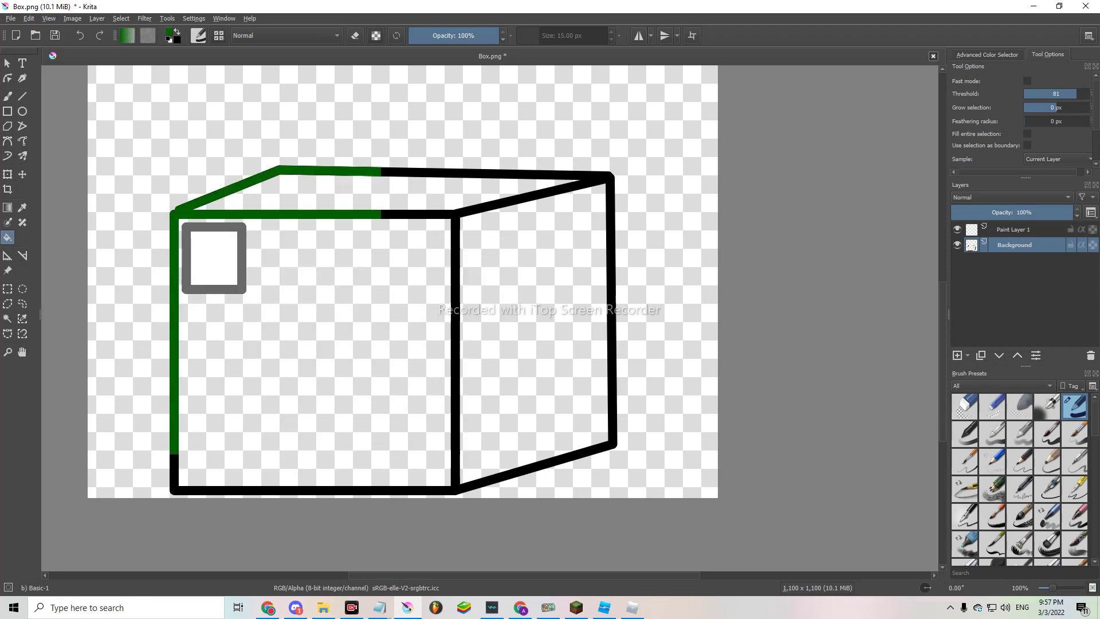
{"action": "right_click", "coordinate": [266, 327]}
{"action": "left_click", "coordinate": [266, 327]}
{"action": "left_click", "coordinate": [318, 352]}
{"action": "left_click", "coordinate": [388, 192]}
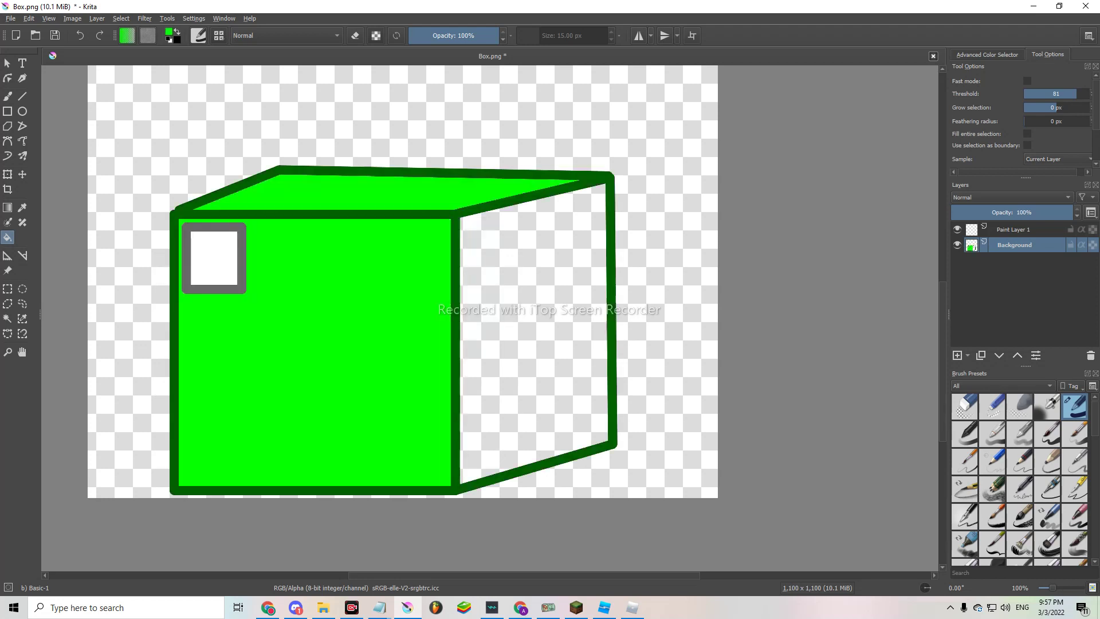
{"action": "left_click", "coordinate": [533, 335]}
{"action": "key", "text": "minus"}
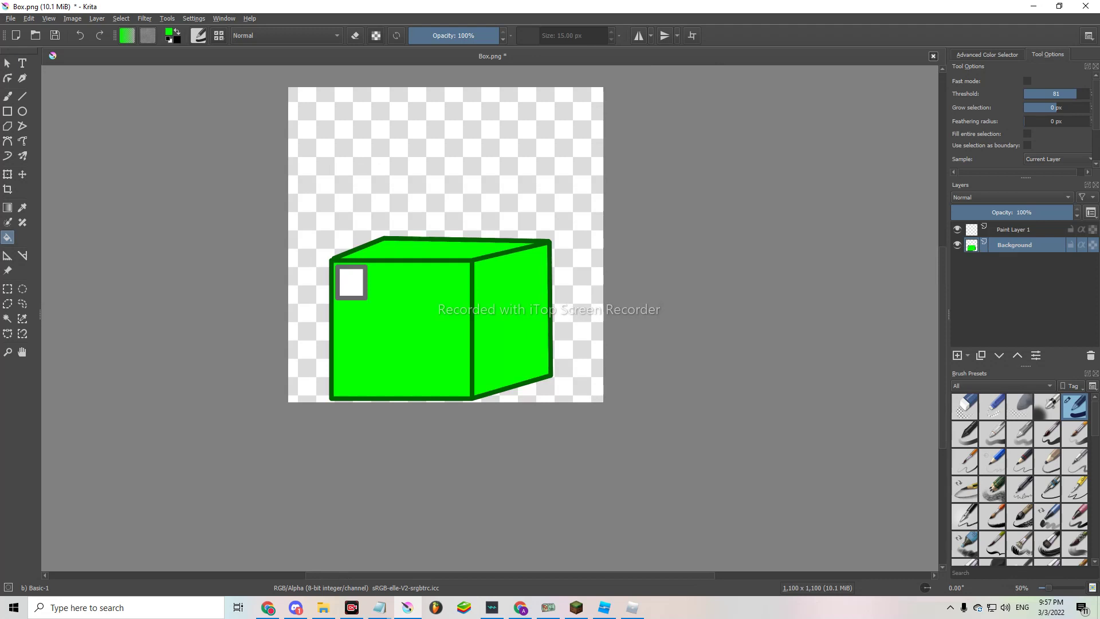
Save the green box over Box.png with the default PNG options, then return to Roblox Studio.
{"action": "left_click", "coordinate": [11, 19]}
{"action": "left_click", "coordinate": [35, 80]}
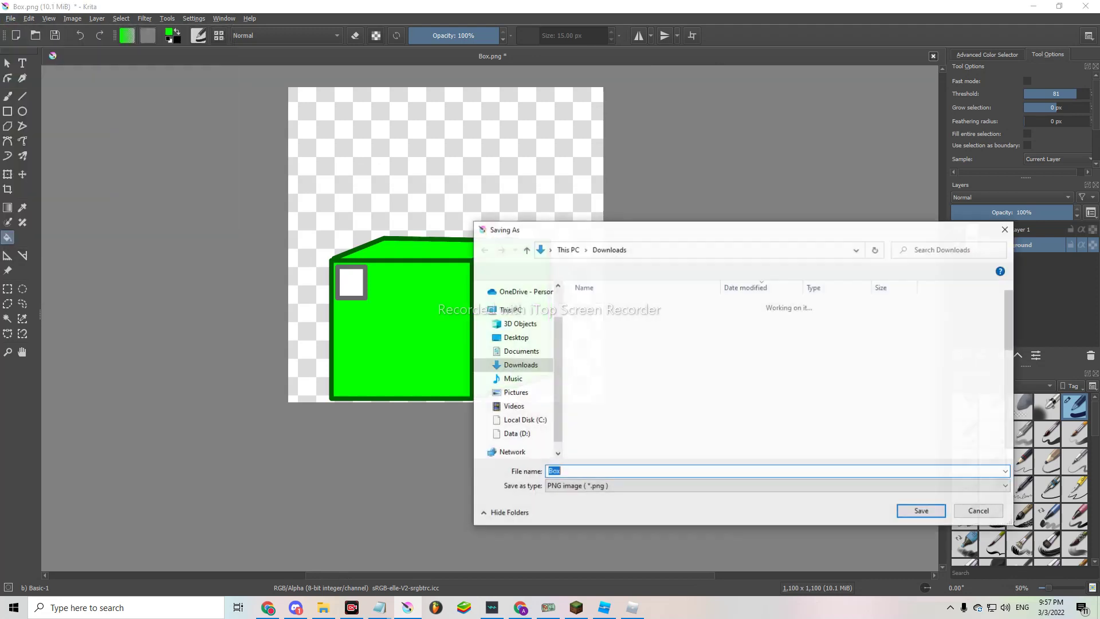
{"action": "key", "text": "Return"}
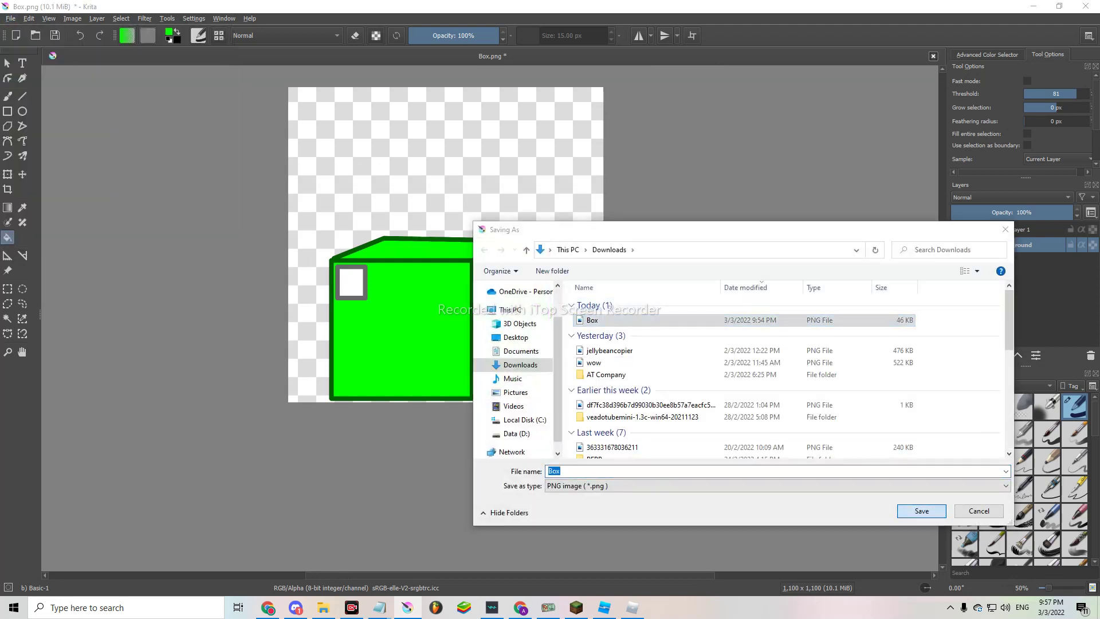
{"action": "key", "text": "y"}
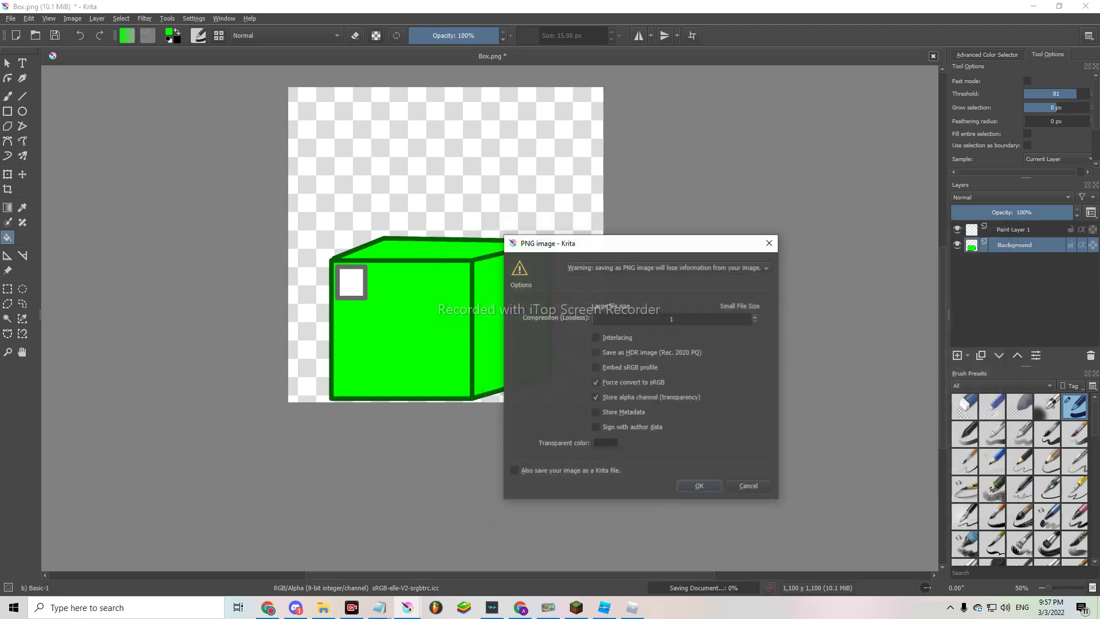
{"action": "key", "text": "Return"}
{"action": "key", "text": "alt+Tab"}
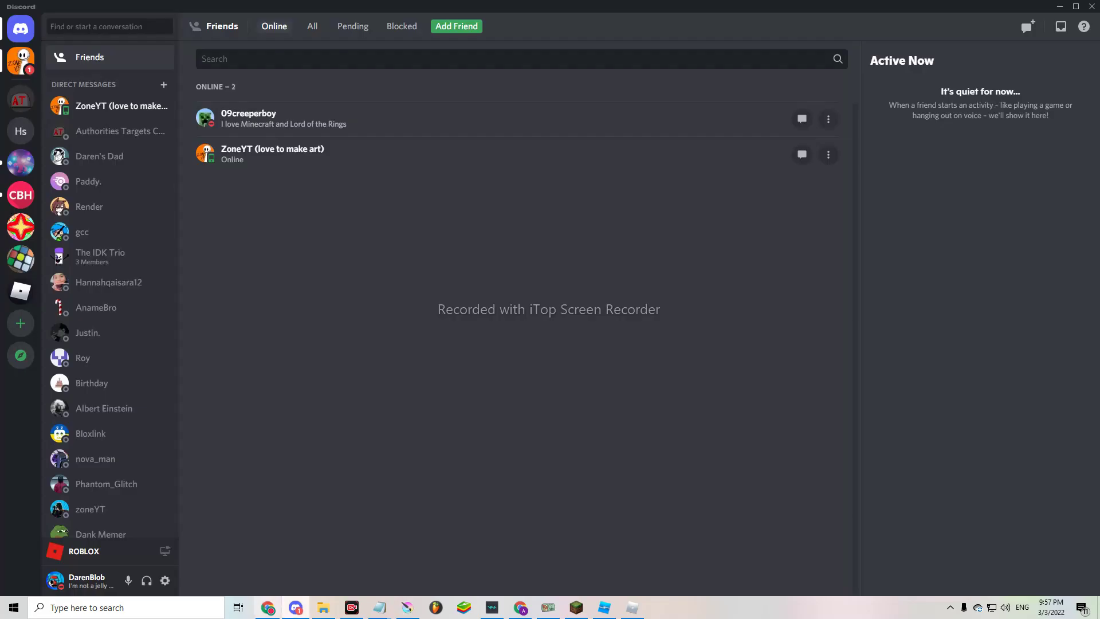
{"action": "key", "text": "alt+Tab"}
{"action": "key", "text": "alt+Tab"}
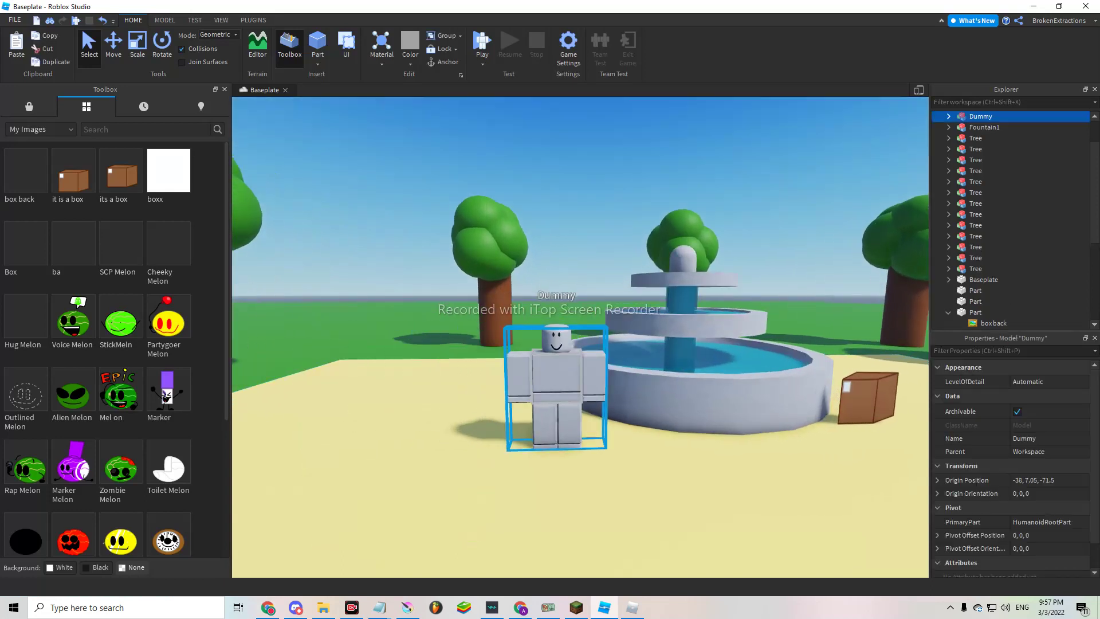
{"action": "key", "text": "s"}
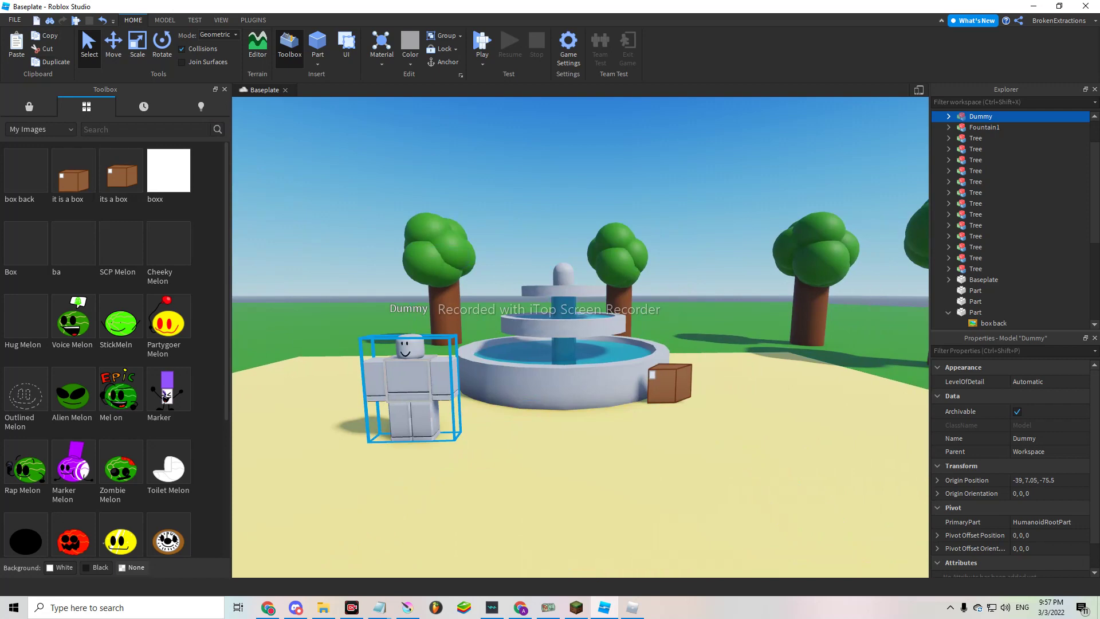
{"action": "key", "text": "Escape"}
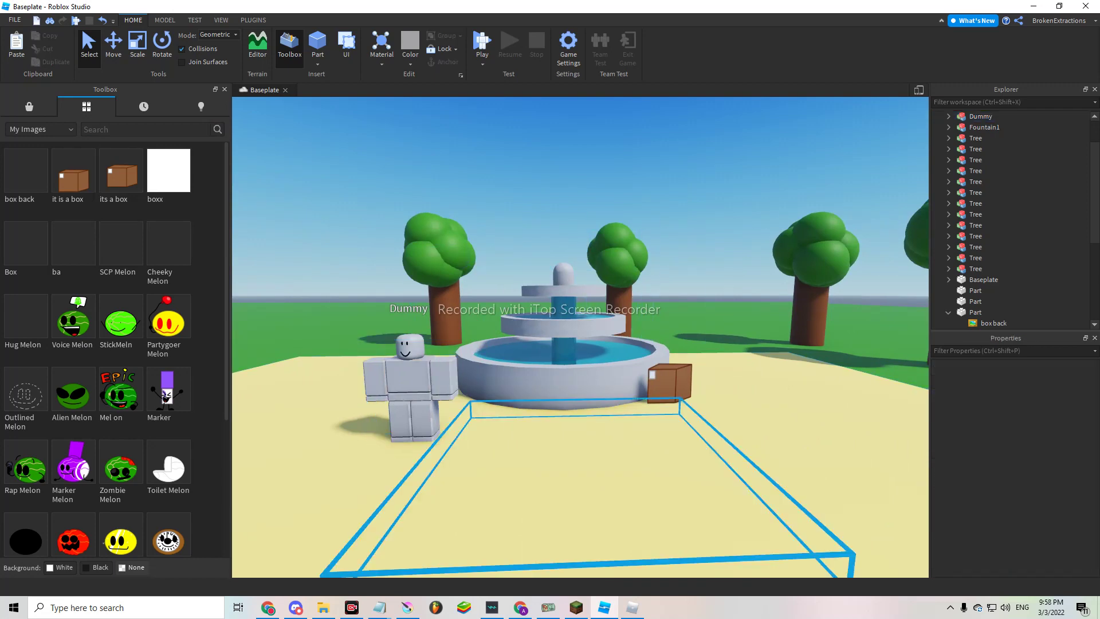
{"action": "scroll", "coordinate": [404, 361], "scroll_direction": "up", "scroll_amount": 5}
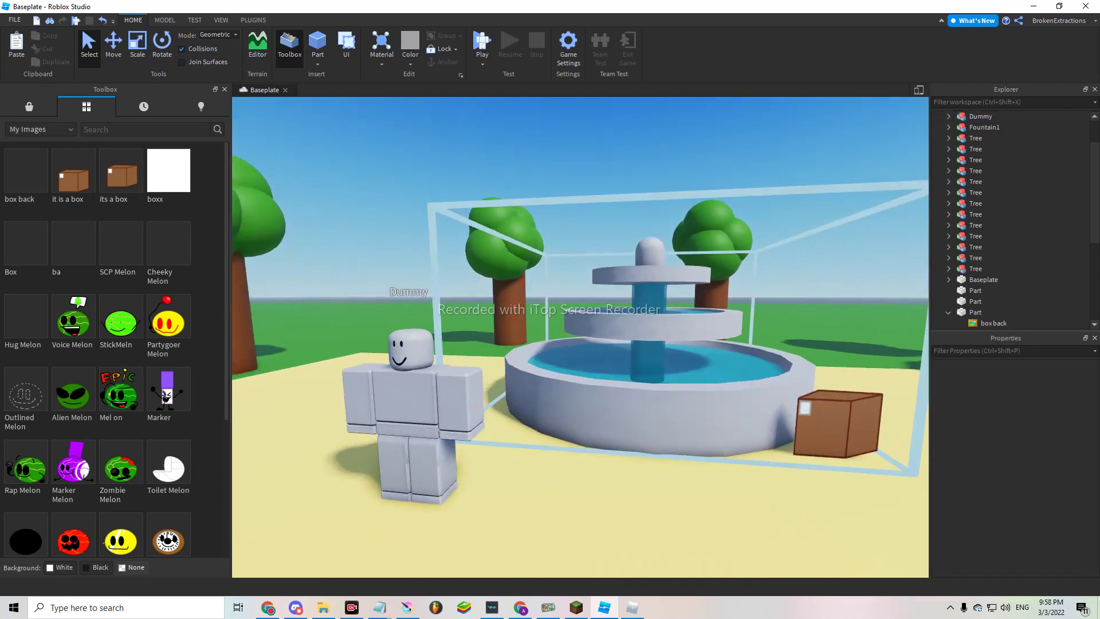
{"action": "scroll", "coordinate": [580, 336], "scroll_direction": "down", "scroll_amount": 5}
{"action": "right_click_drag", "start_coordinate": [581, 335], "coordinate": [482, 335]}
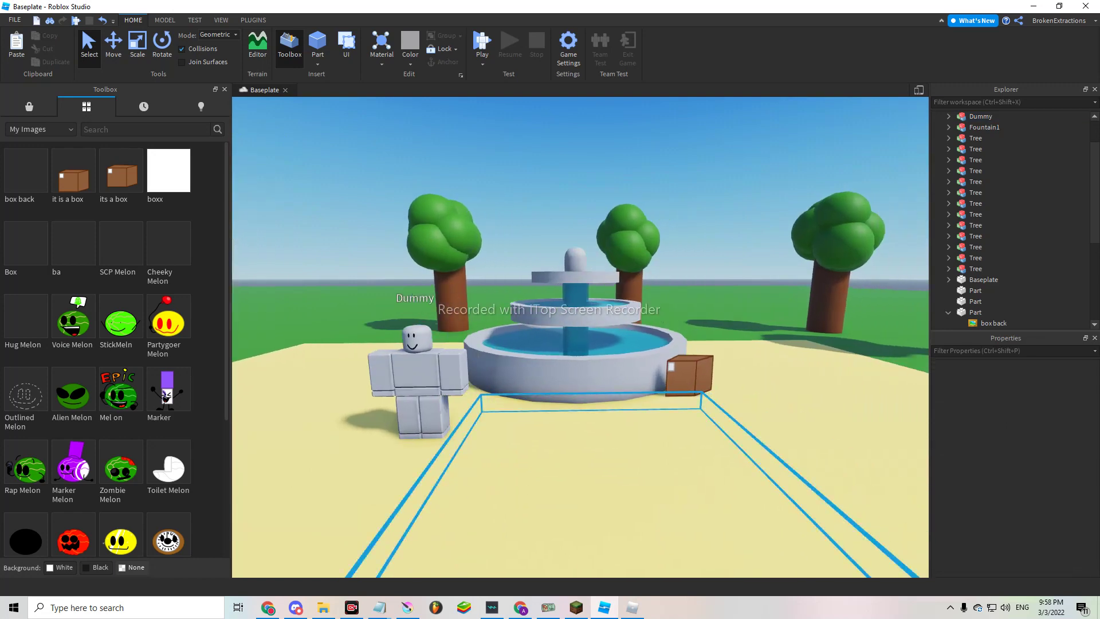
{"action": "scroll", "coordinate": [580, 335], "scroll_direction": "down", "scroll_amount": 3}
{"action": "scroll", "coordinate": [581, 335], "scroll_direction": "up", "scroll_amount": 3}
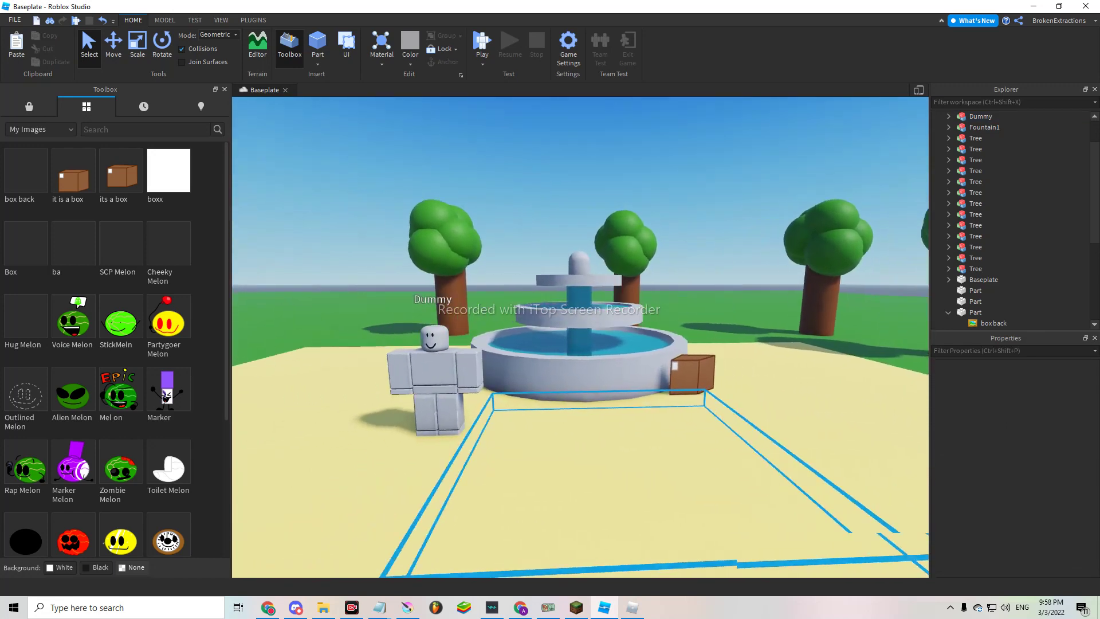